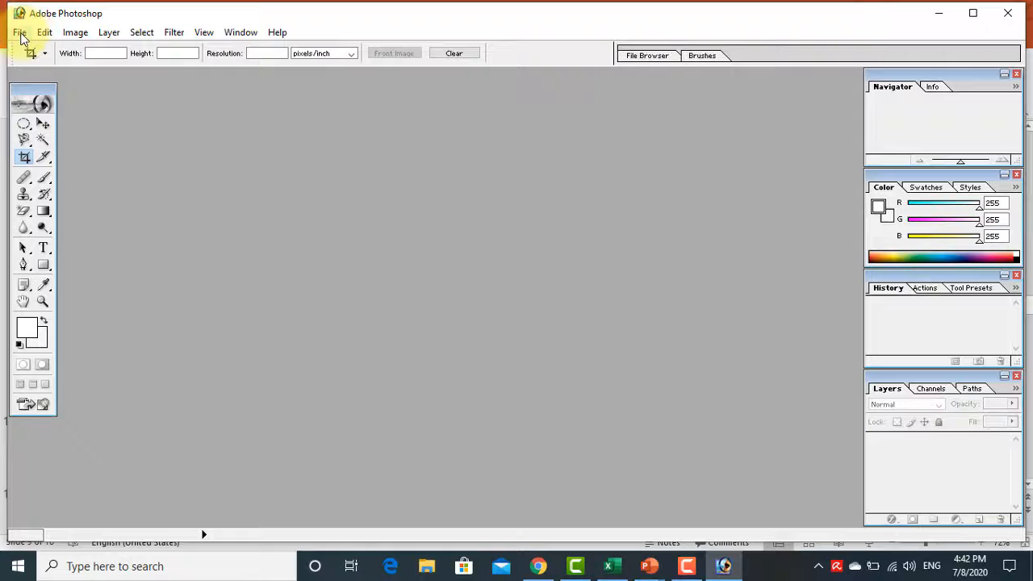
Open image 10 from the photos folder and maximize its document window.
{"action": "left_click", "coordinate": [19, 32]}
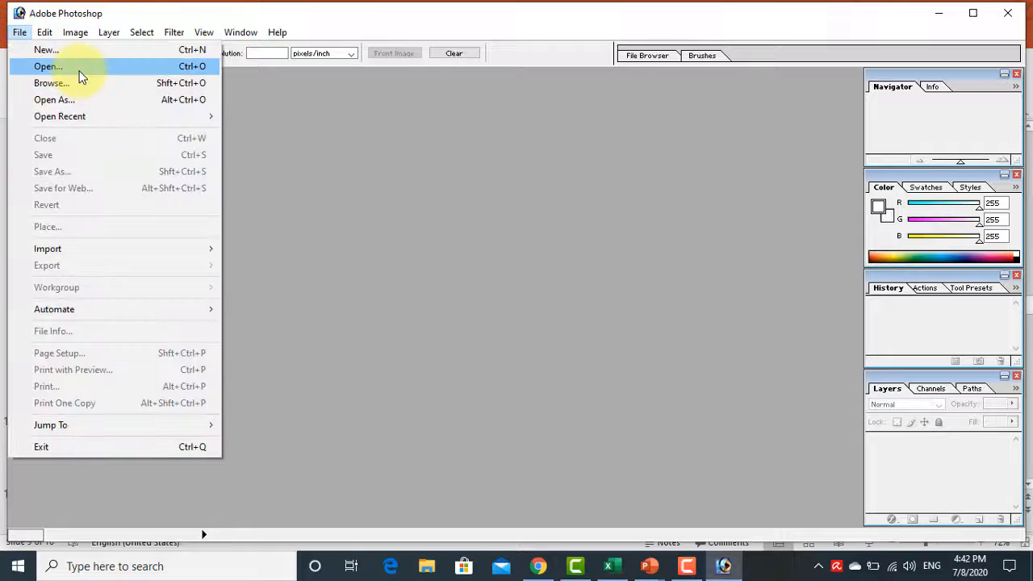
{"action": "left_click", "coordinate": [80, 67]}
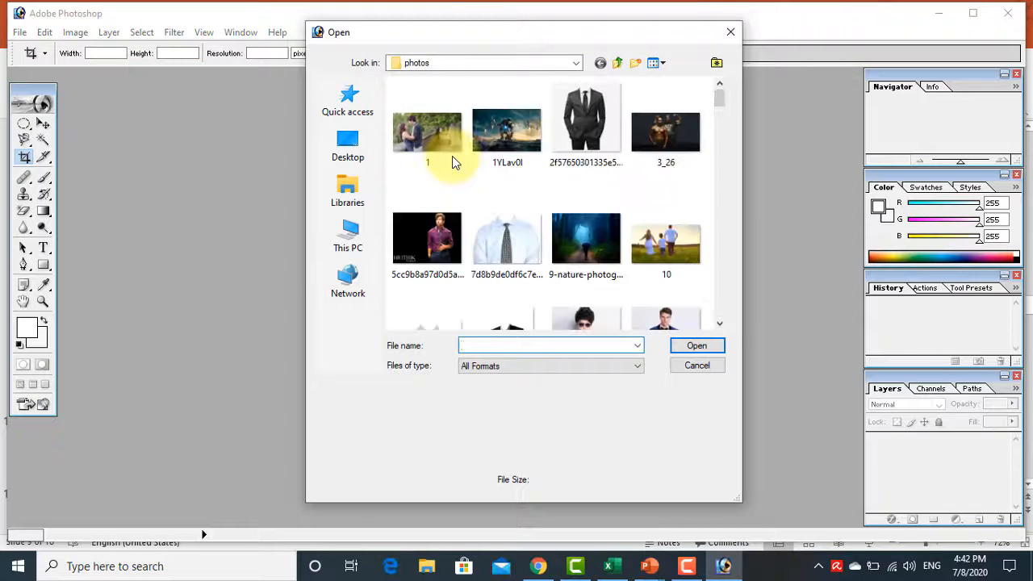
{"action": "left_click", "coordinate": [674, 254]}
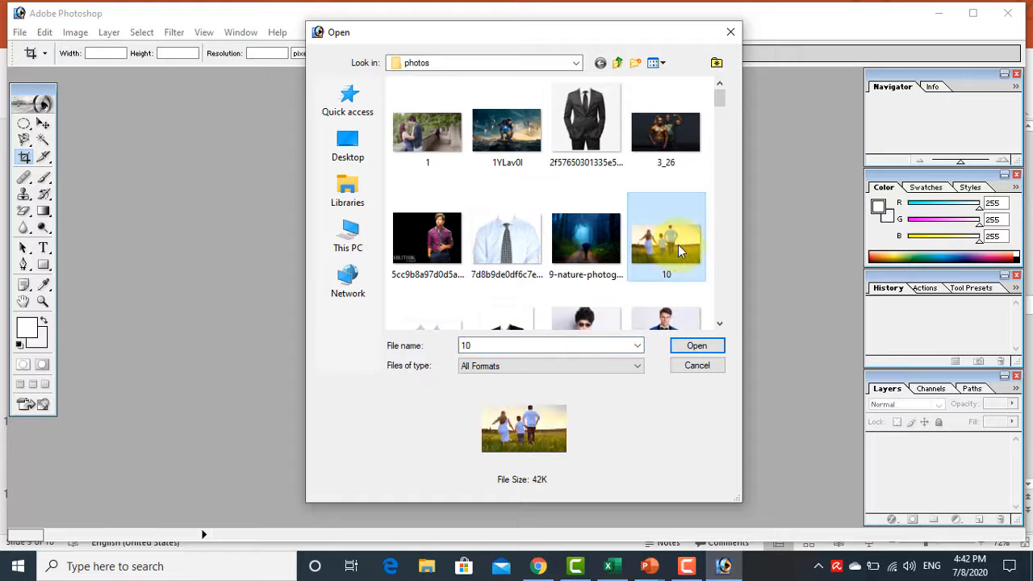
{"action": "left_click", "coordinate": [695, 346]}
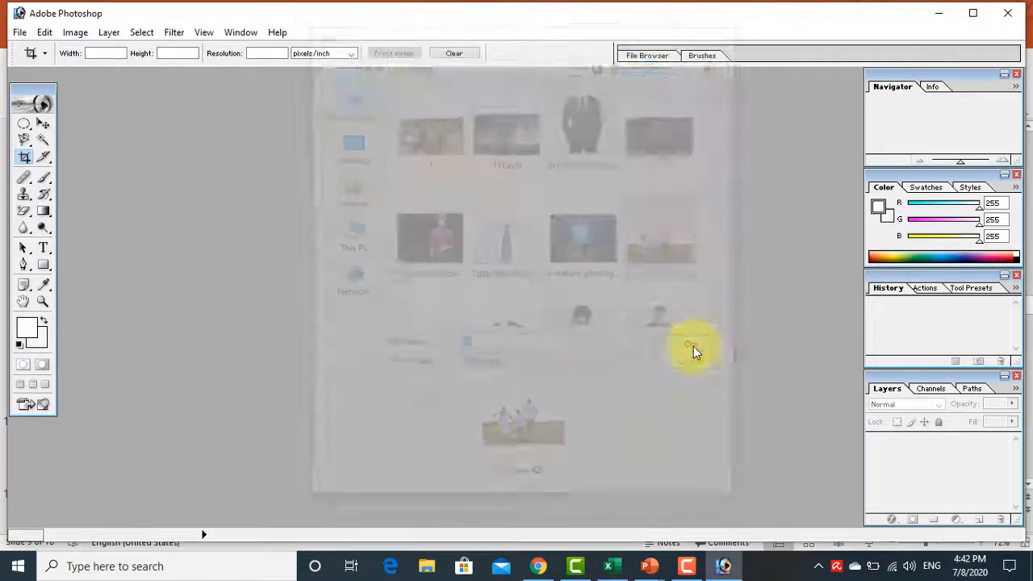
{"action": "left_click", "coordinate": [676, 83]}
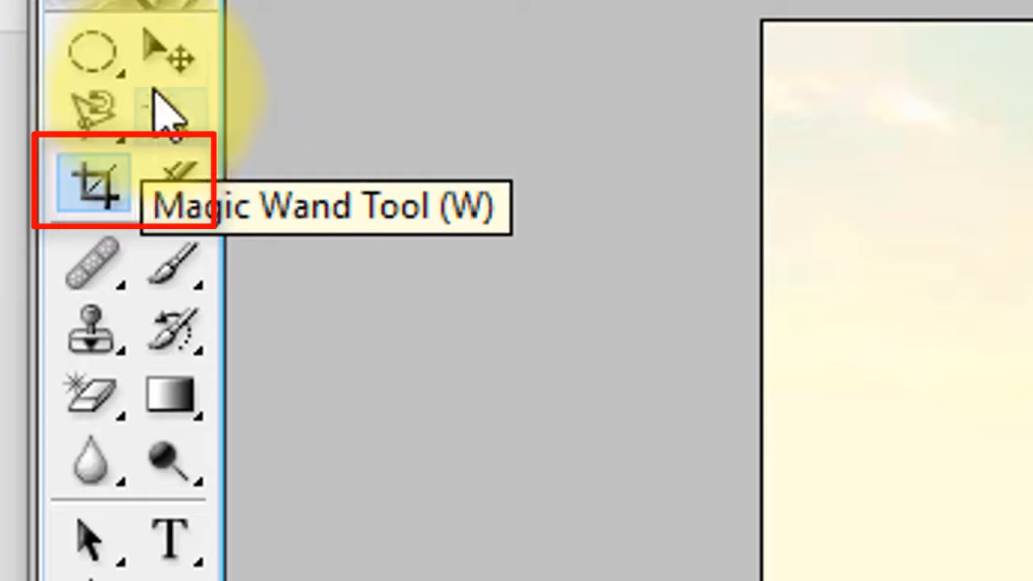
With the Crop tool, draw a crop frame around the three people, from the sky at the image's upper edge down into the grass.
{"action": "left_click", "coordinate": [165, 53]}
{"action": "key", "text": "c"}
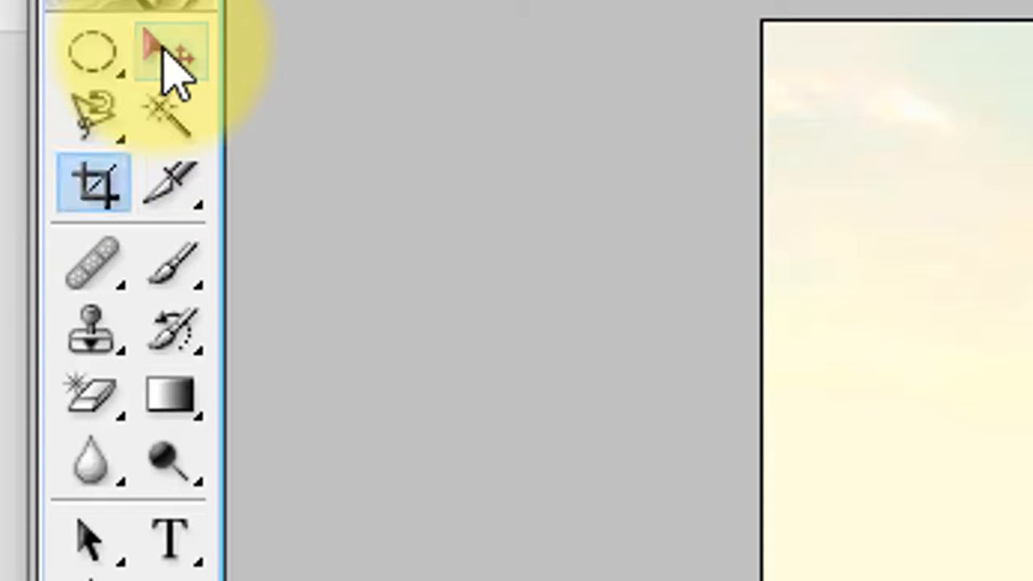
{"action": "left_click", "coordinate": [166, 50]}
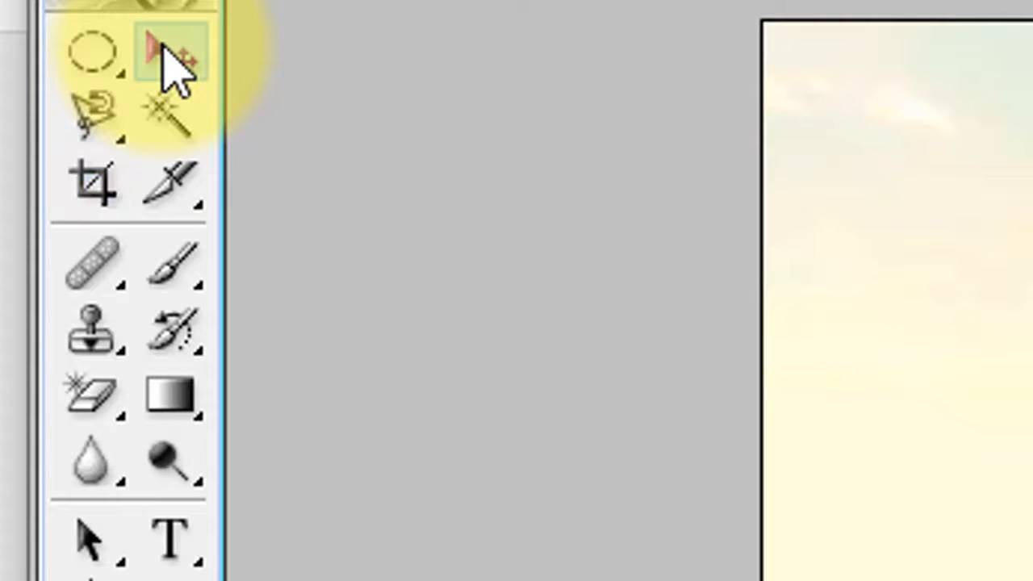
{"action": "key", "text": "c"}
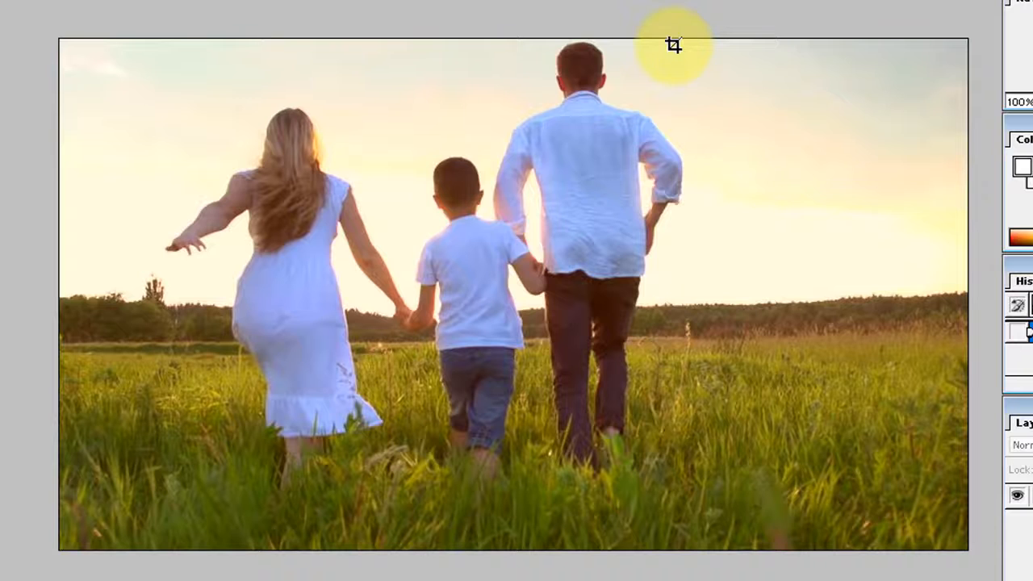
{"action": "left_click_drag", "start_coordinate": [673, 45], "coordinate": [191, 505]}
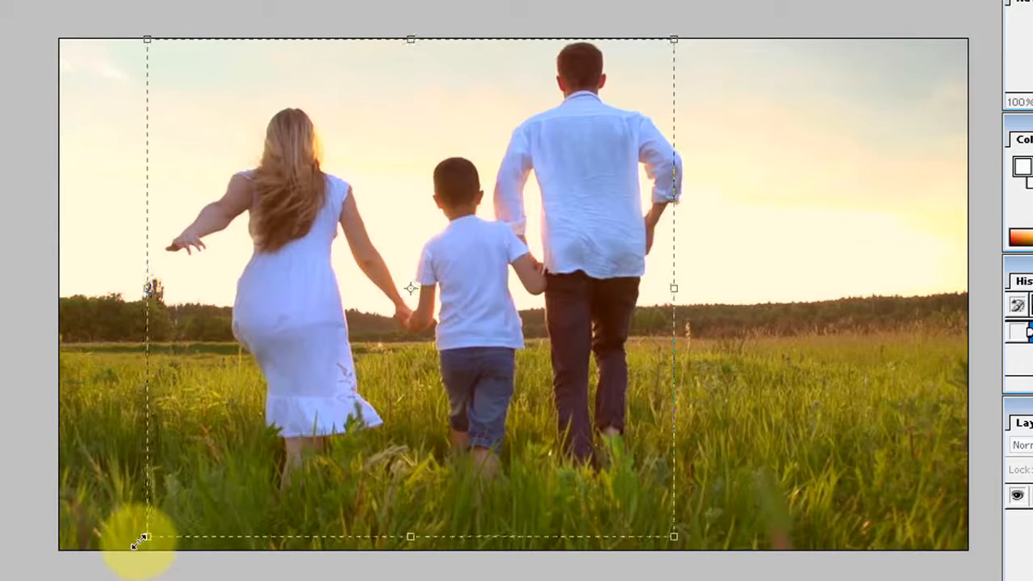
{"action": "left_click_drag", "start_coordinate": [139, 540], "coordinate": [136, 537]}
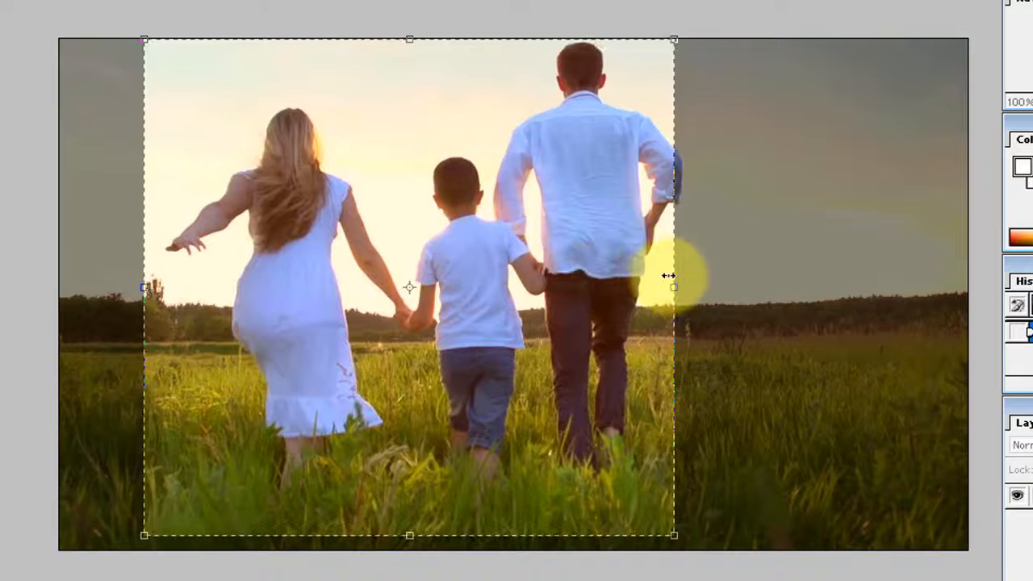
Adjust the crop frame's position and width so that it encloses all three people, including the man's bent arm.
{"action": "left_click_drag", "start_coordinate": [676, 286], "coordinate": [655, 189]}
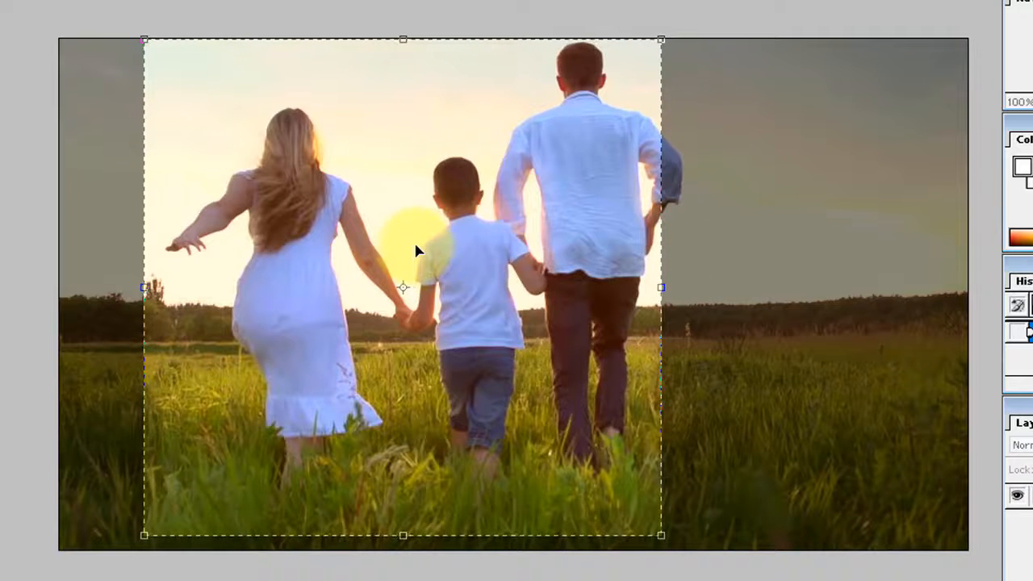
{"action": "left_click_drag", "start_coordinate": [415, 247], "coordinate": [431, 250]}
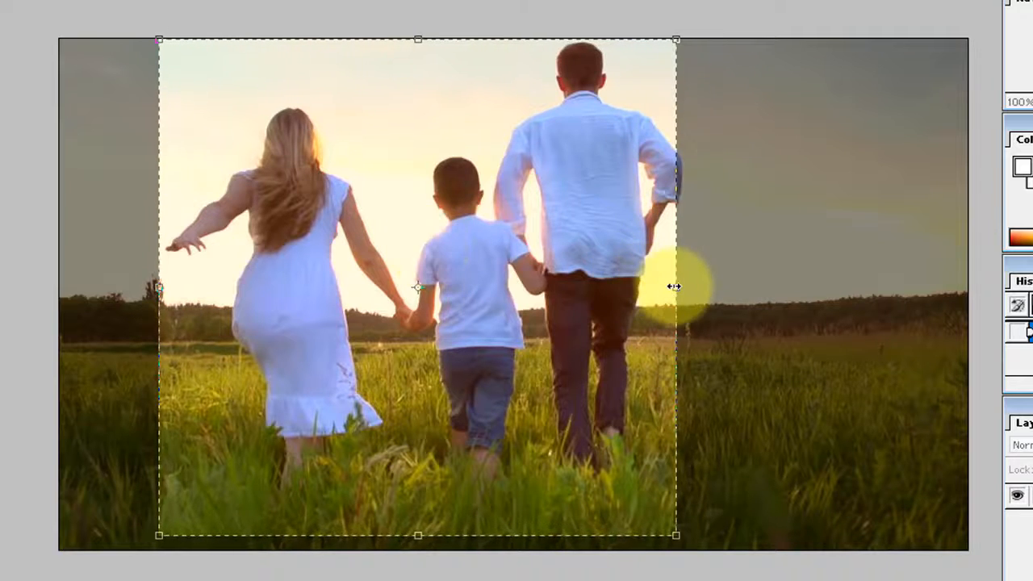
{"action": "left_click_drag", "start_coordinate": [673, 287], "coordinate": [693, 287]}
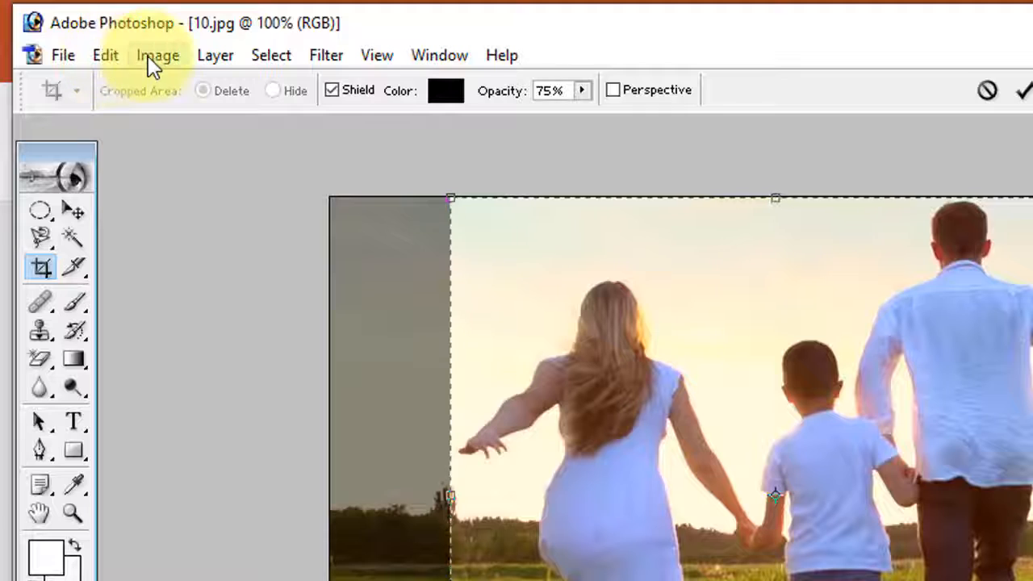
Crop the image to the frame around the three people and restore the original 10.jpg state from the history.
{"action": "left_click", "coordinate": [155, 58]}
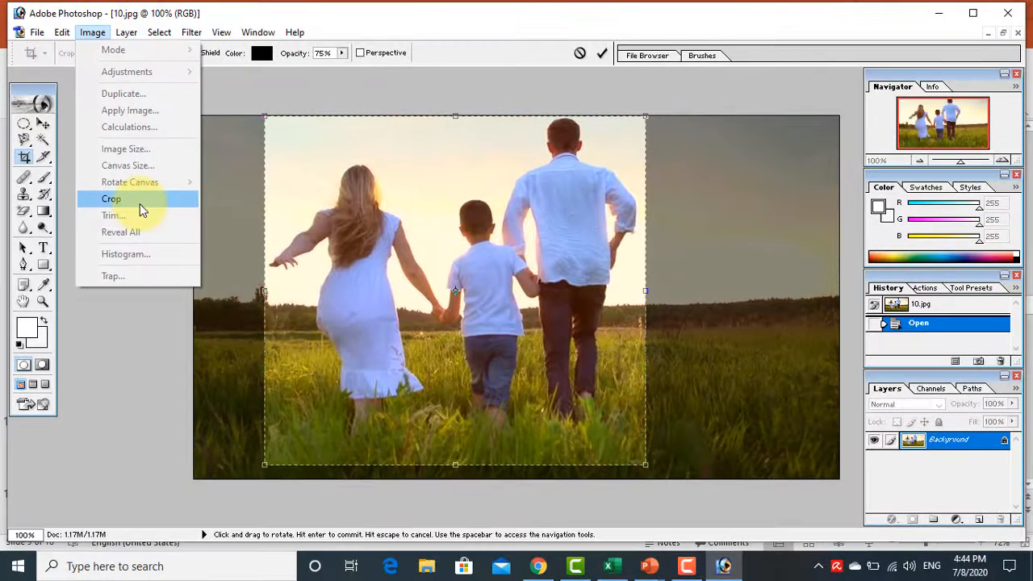
{"action": "left_click", "coordinate": [139, 204]}
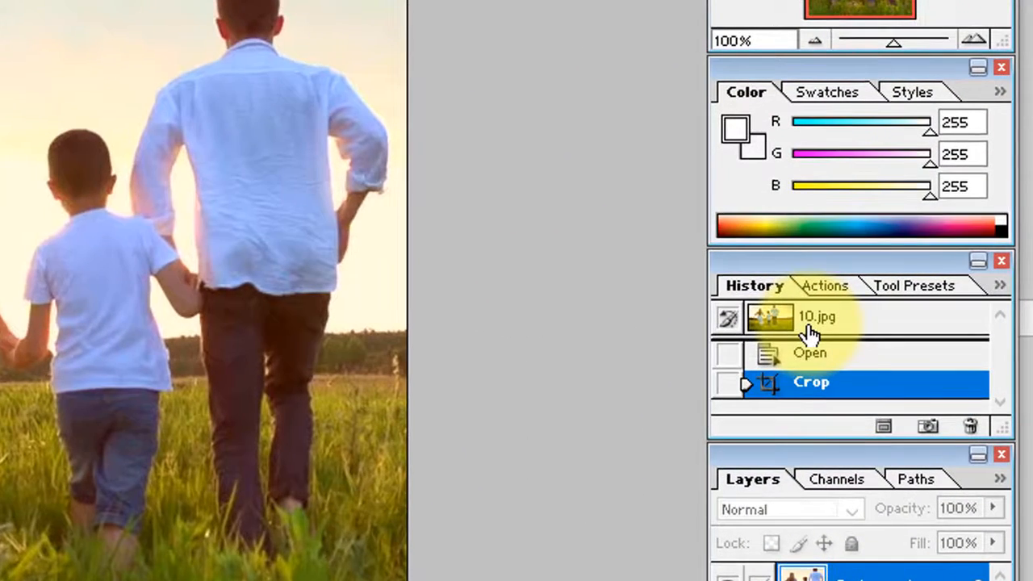
{"action": "left_click", "coordinate": [809, 327]}
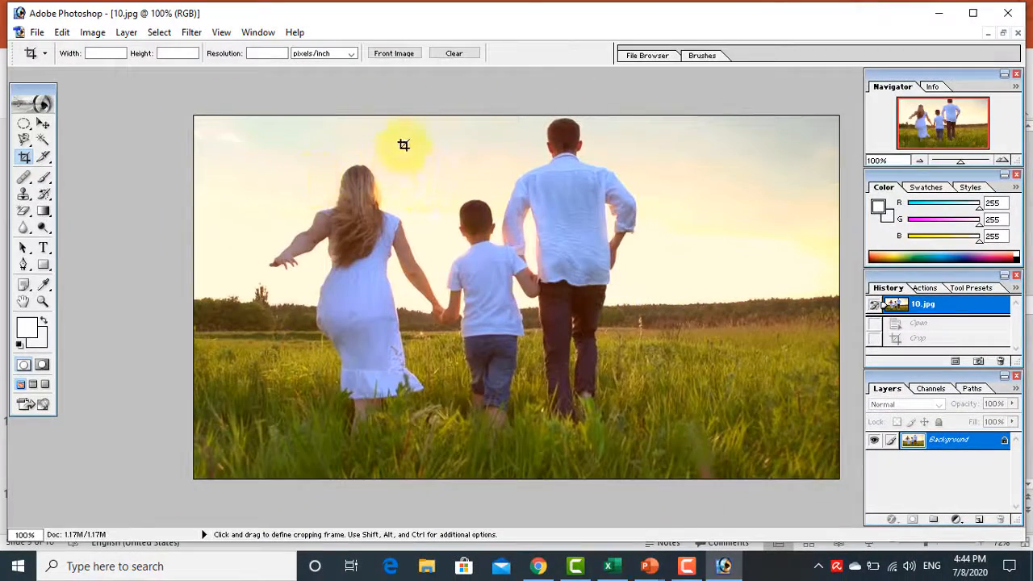
Crop the image to only the woman in the white dress and restore the full original image from the history.
{"action": "left_click_drag", "start_coordinate": [427, 135], "coordinate": [256, 437]}
{"action": "left_click_drag", "start_coordinate": [310, 388], "coordinate": [338, 391]}
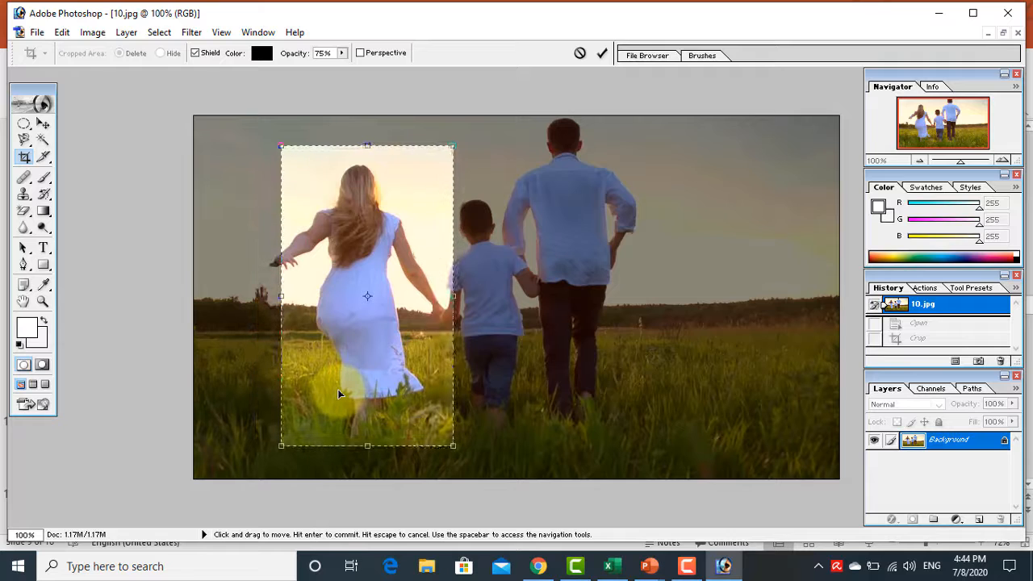
{"action": "key", "text": "Left"}
{"action": "key", "text": "Left"}
{"action": "key", "text": "Left"}
{"action": "key", "text": "Left"}
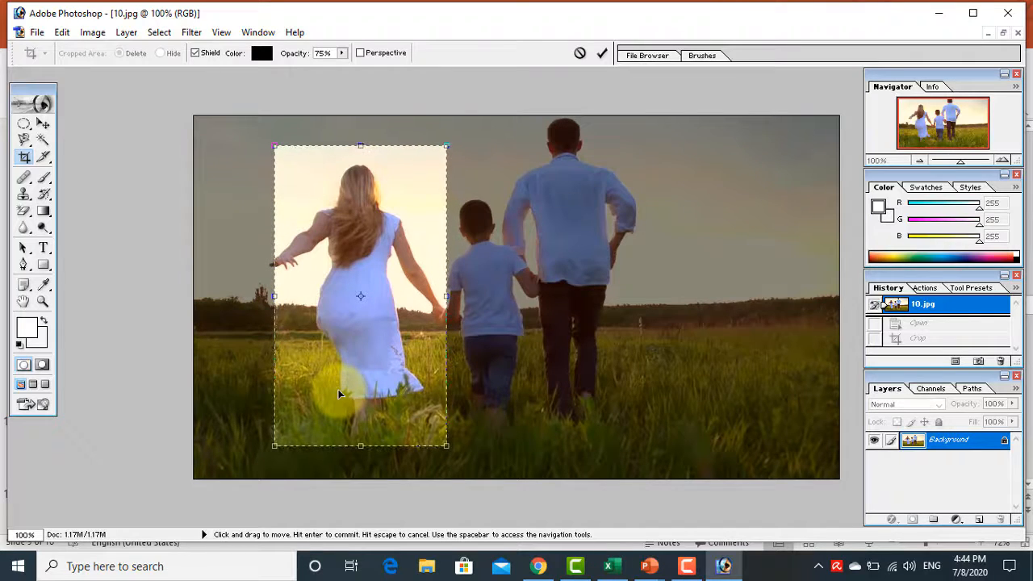
{"action": "key", "text": "Return"}
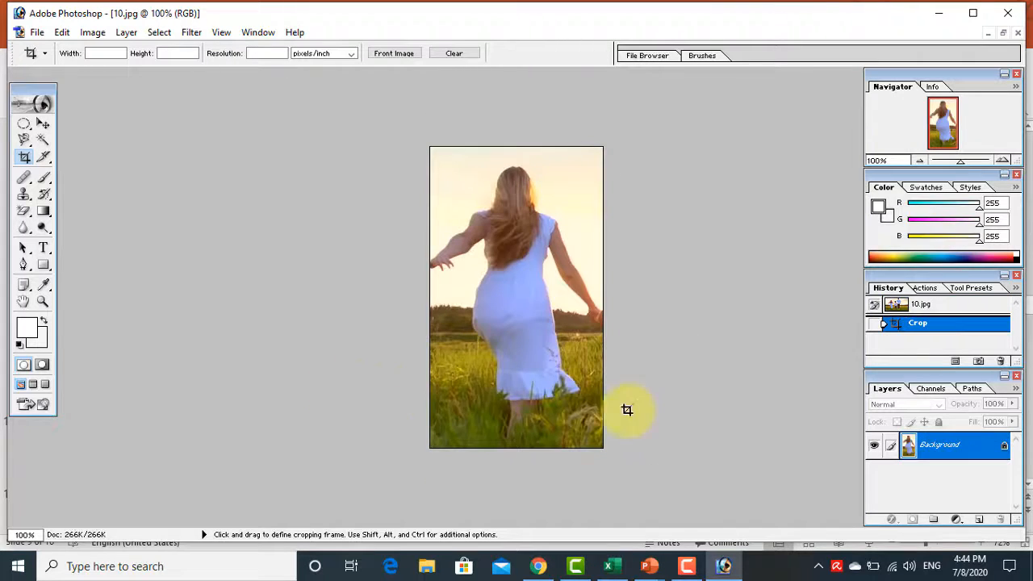
{"action": "left_click", "coordinate": [919, 304]}
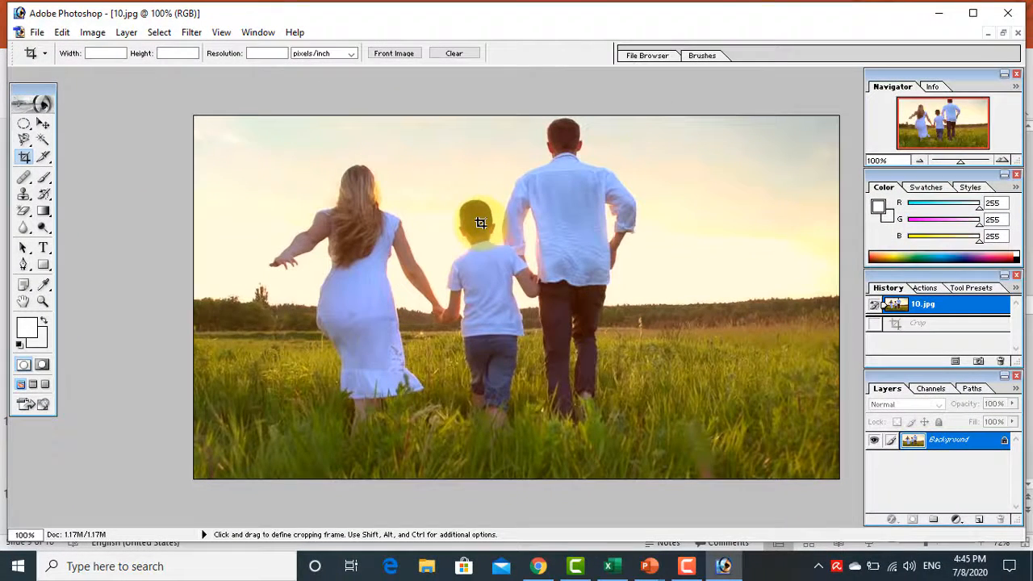
Draw a full-height slice around the woman, from the image's left edge to just before the boy.
{"action": "left_click", "coordinate": [44, 156]}
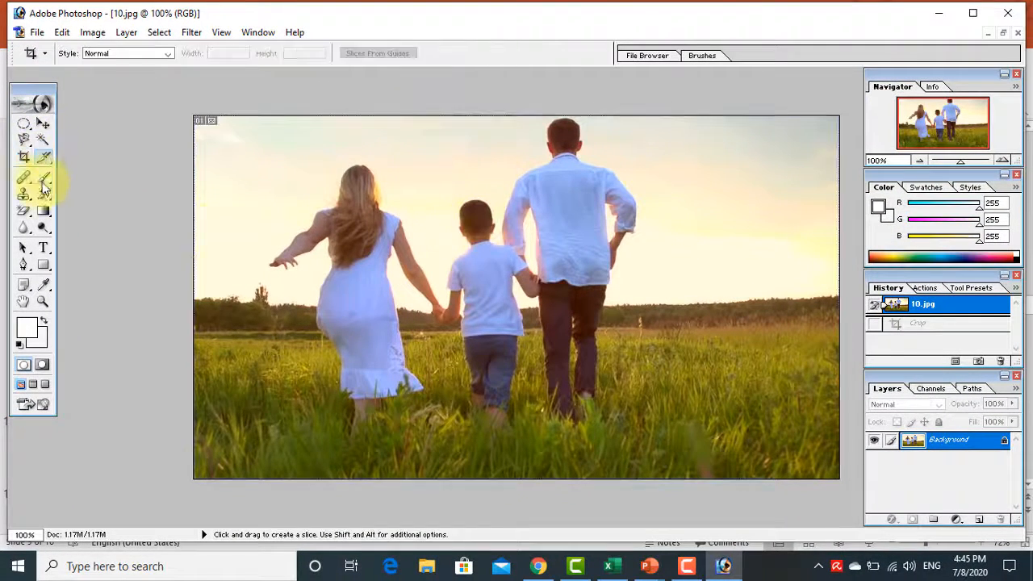
{"action": "left_click_drag", "start_coordinate": [200, 110], "coordinate": [441, 478]}
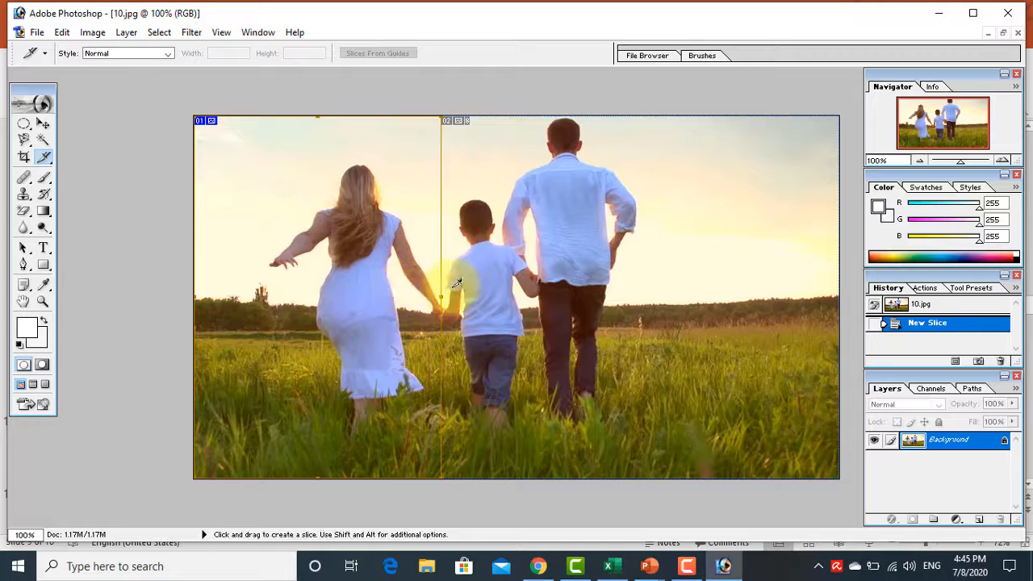
{"action": "left_click_drag", "start_coordinate": [461, 295], "coordinate": [828, 296]}
{"action": "left_click_drag", "start_coordinate": [828, 359], "coordinate": [839, 442]}
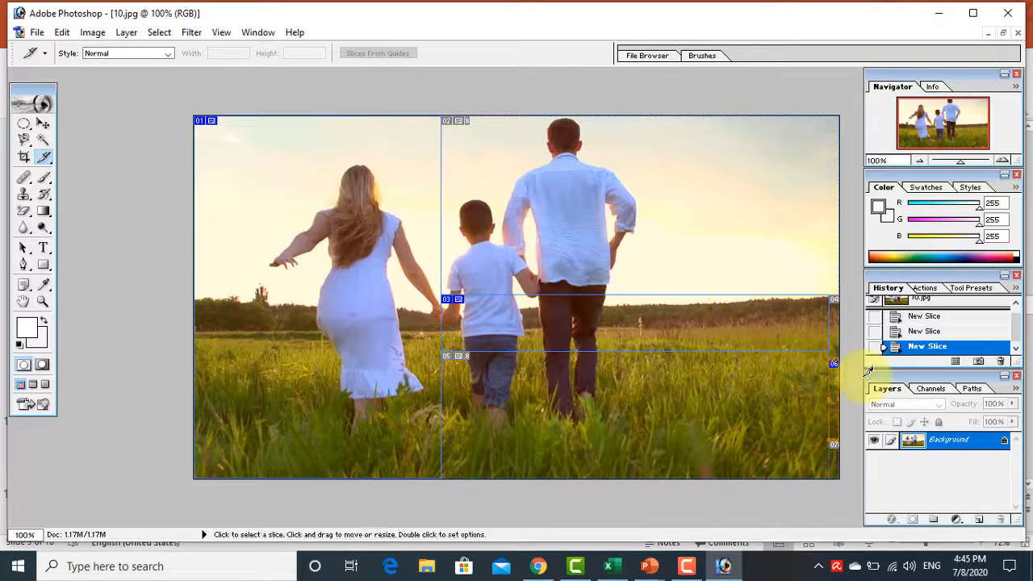
{"action": "left_click", "coordinate": [936, 331]}
{"action": "left_click", "coordinate": [927, 316]}
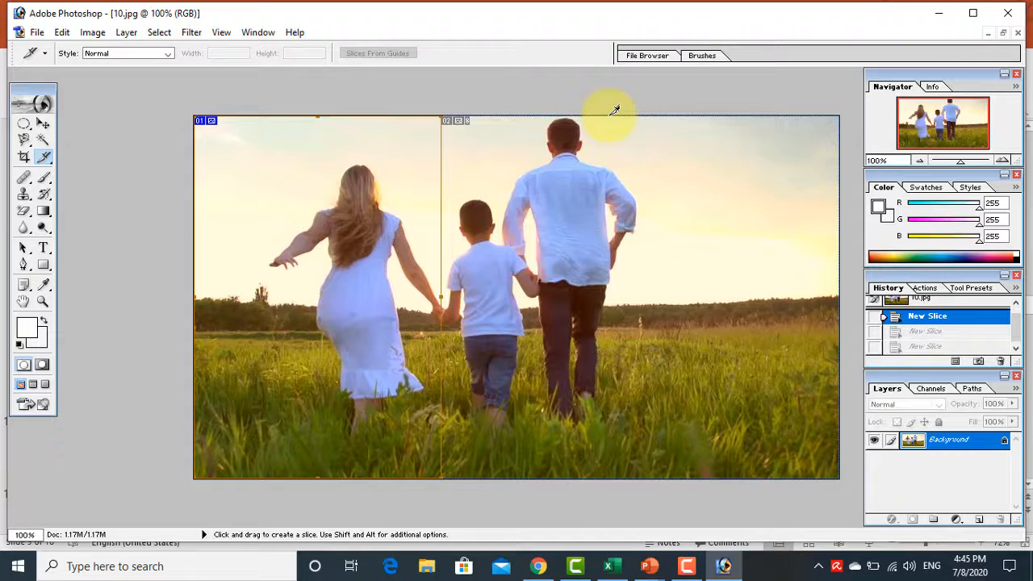
Add a full-height slice from the man's right side to the image's right edge and a full-width slice over the lower half.
{"action": "left_click_drag", "start_coordinate": [610, 112], "coordinate": [842, 471]}
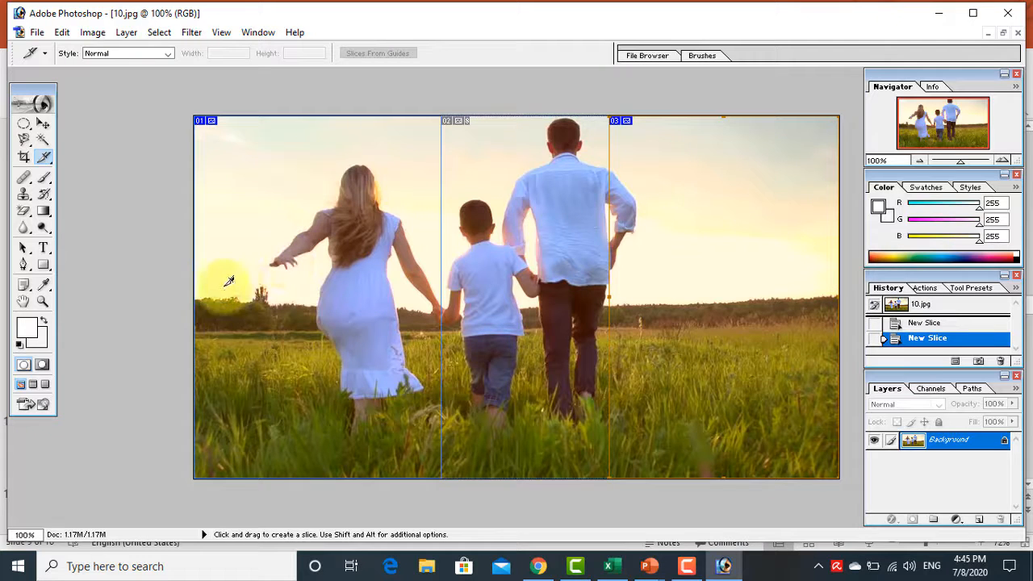
{"action": "left_click_drag", "start_coordinate": [197, 297], "coordinate": [846, 474]}
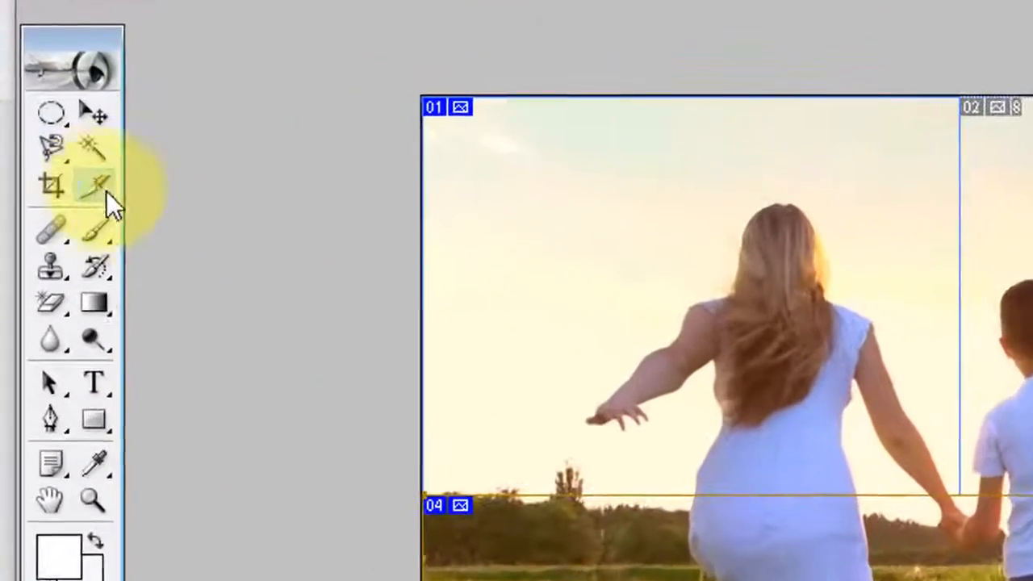
Fine-tune the right edge of slice 01 with the Slice Select Tool and return to the Slice Tool.
{"action": "left_click", "coordinate": [106, 192]}
{"action": "left_click_drag", "start_coordinate": [102, 197], "coordinate": [230, 240]}
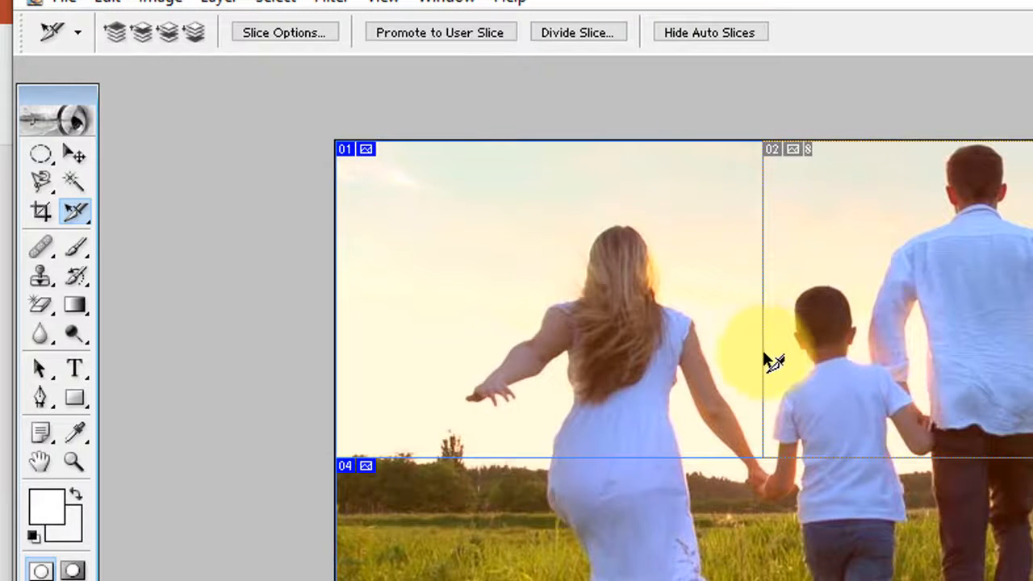
{"action": "left_click", "coordinate": [758, 364]}
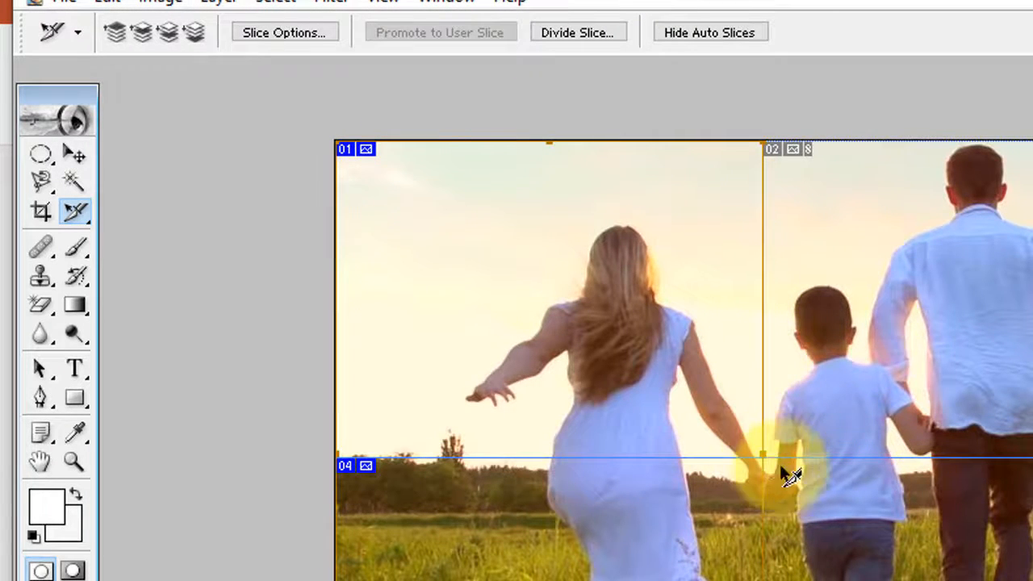
{"action": "mouse_move", "coordinate": [762, 453]}
{"action": "left_mouse_down"}
{"action": "mouse_move", "coordinate": [797, 462]}
{"action": "mouse_move", "coordinate": [760, 461]}
{"action": "left_mouse_up"}
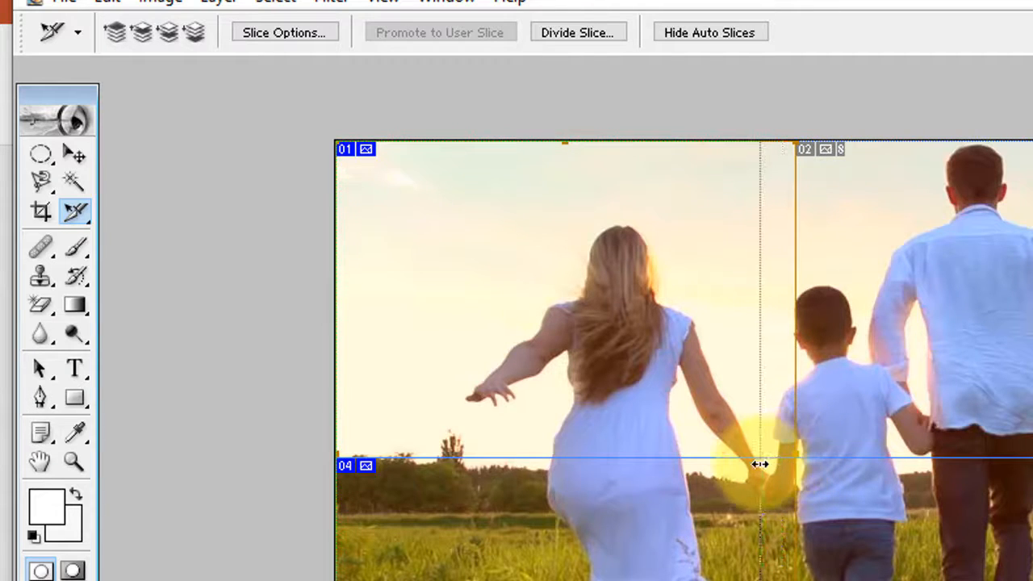
{"action": "left_click", "coordinate": [90, 216]}
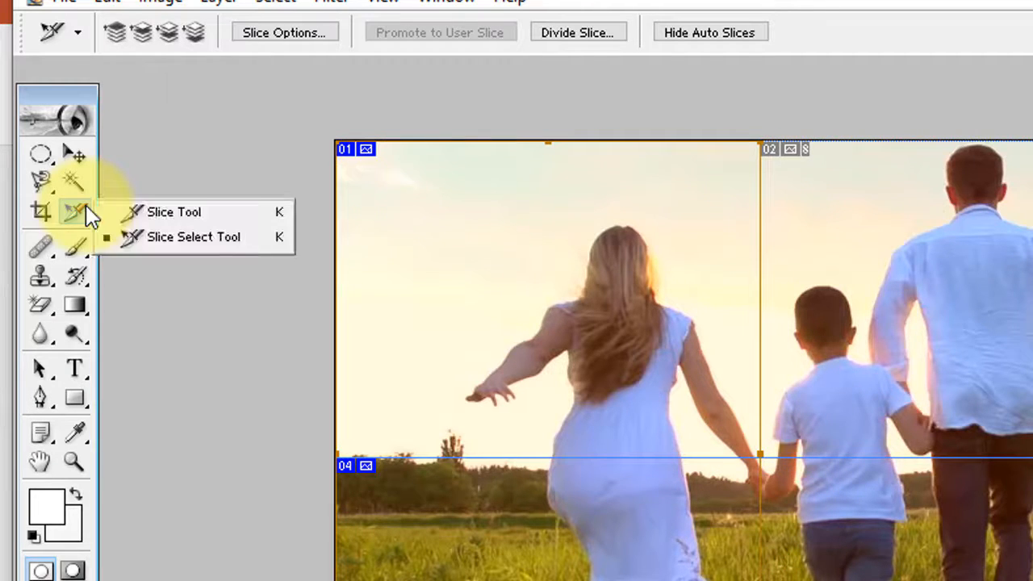
{"action": "left_click", "coordinate": [192, 218]}
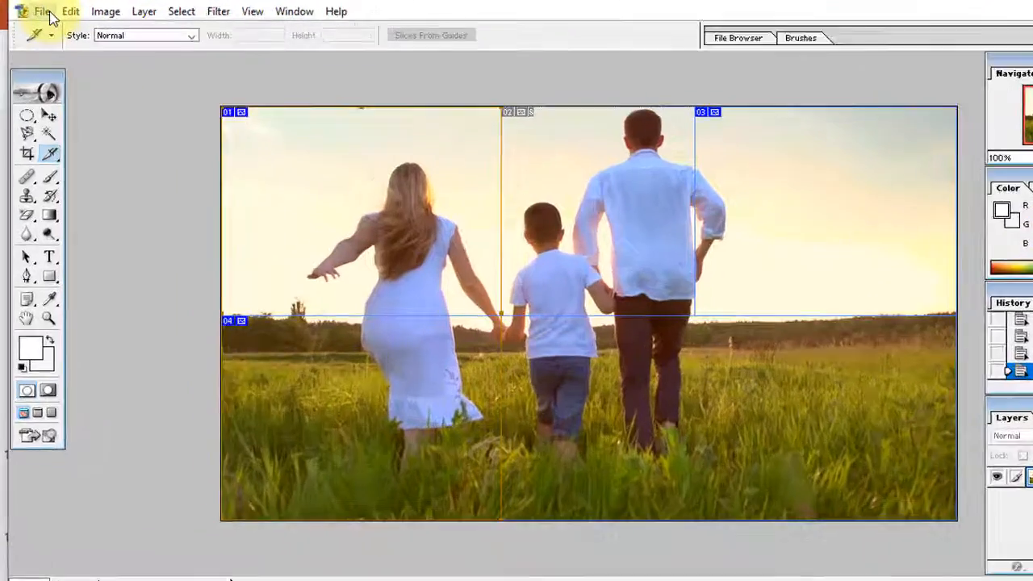
Open the sliced photo in Save for Web and select its slices one after another to preview each of them.
{"action": "left_click", "coordinate": [36, 33]}
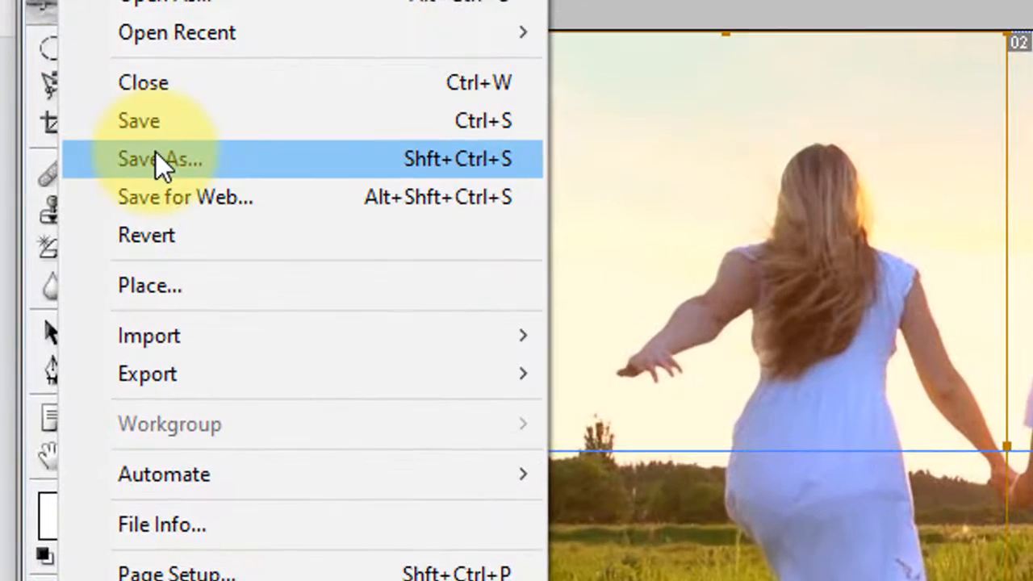
{"action": "left_click", "coordinate": [212, 194]}
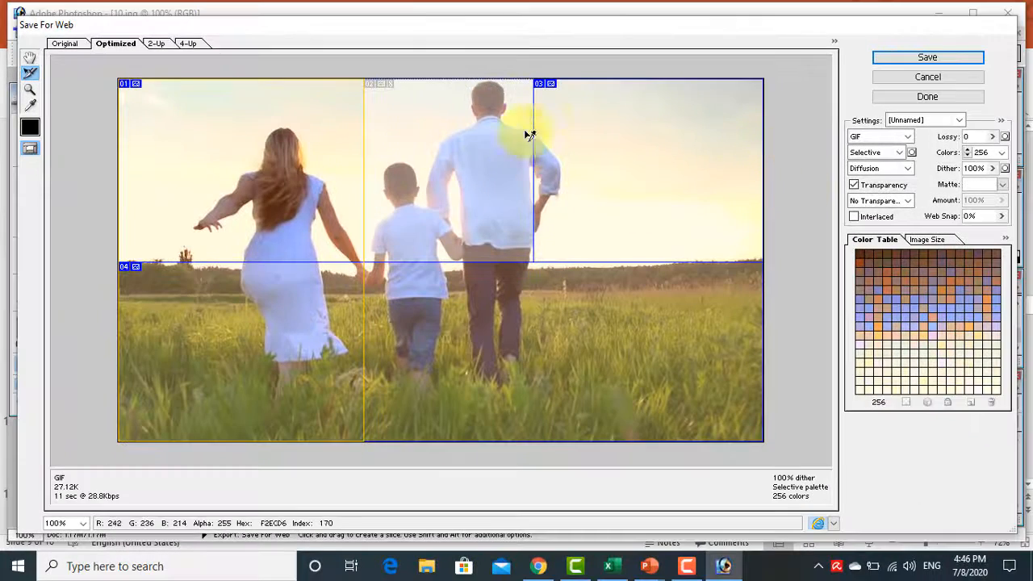
{"action": "left_click", "coordinate": [460, 161]}
{"action": "left_click", "coordinate": [306, 296]}
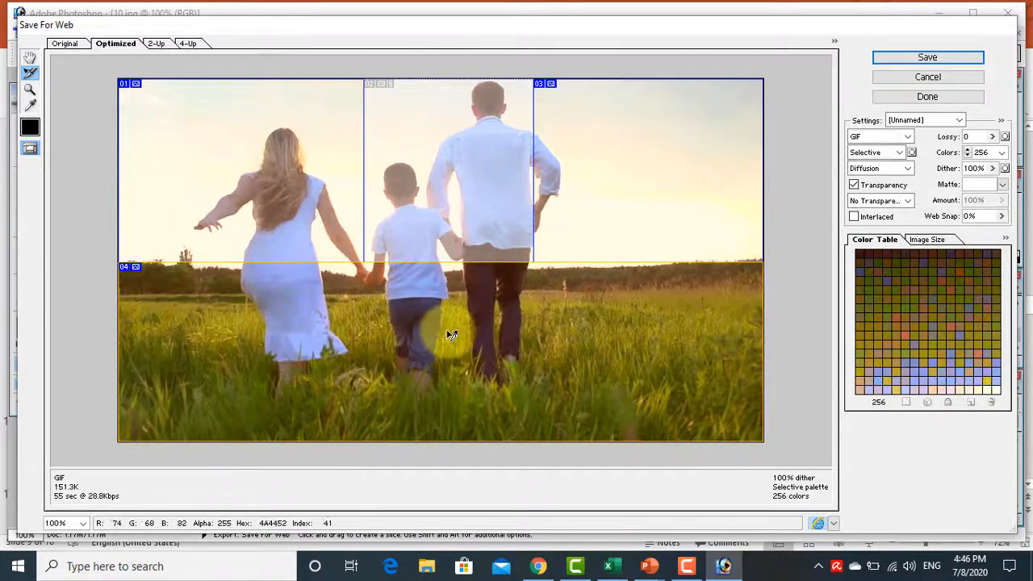
{"action": "left_click", "coordinate": [403, 184]}
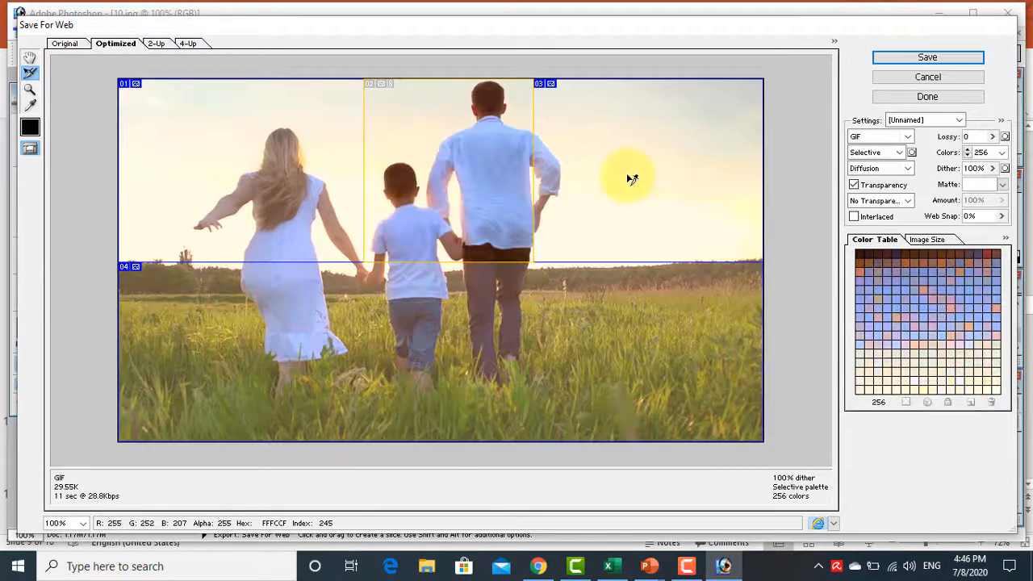
{"action": "left_click", "coordinate": [628, 177]}
{"action": "left_click", "coordinate": [601, 305]}
{"action": "left_click", "coordinate": [503, 240]}
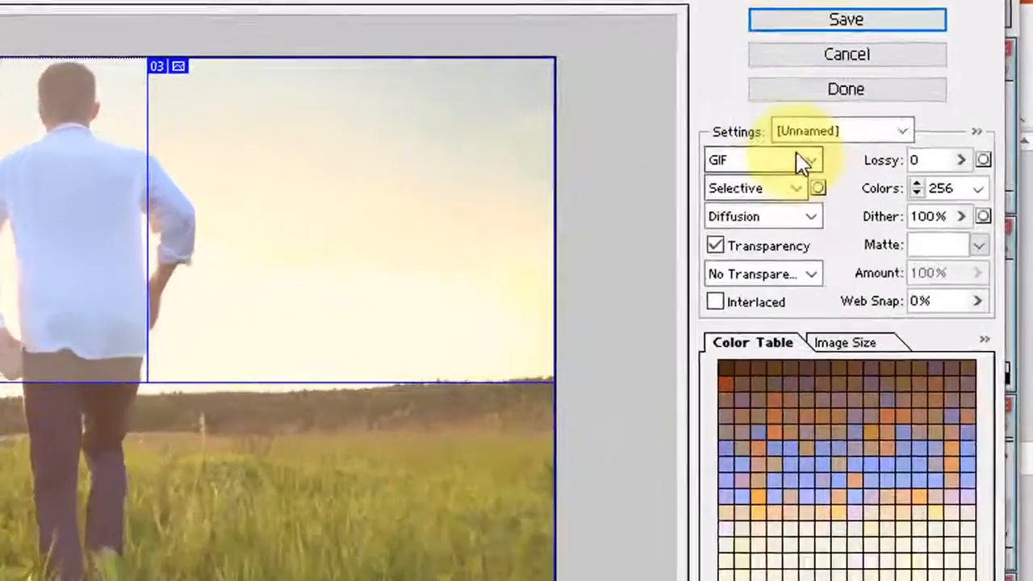
Export all slices in JPEG format as HTML and images, named 10, into a new desktop folder called aaa.
{"action": "left_click", "coordinate": [799, 158]}
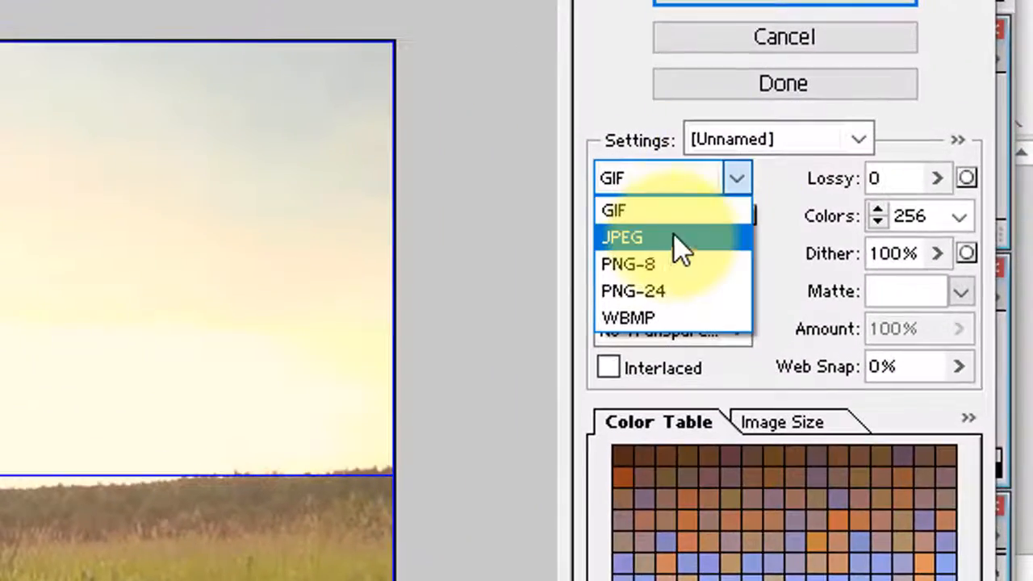
{"action": "left_click", "coordinate": [761, 205]}
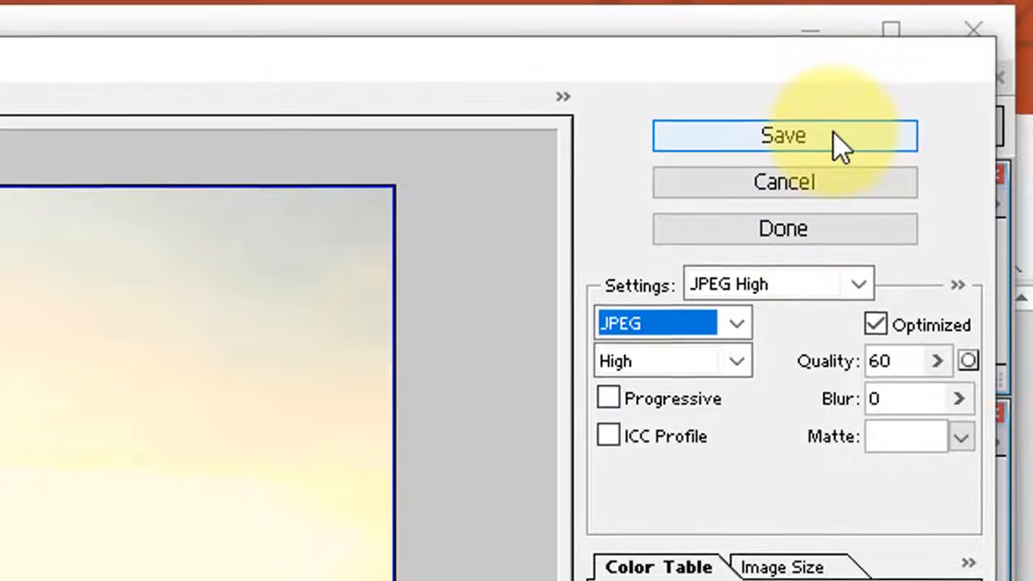
{"action": "left_click", "coordinate": [834, 62]}
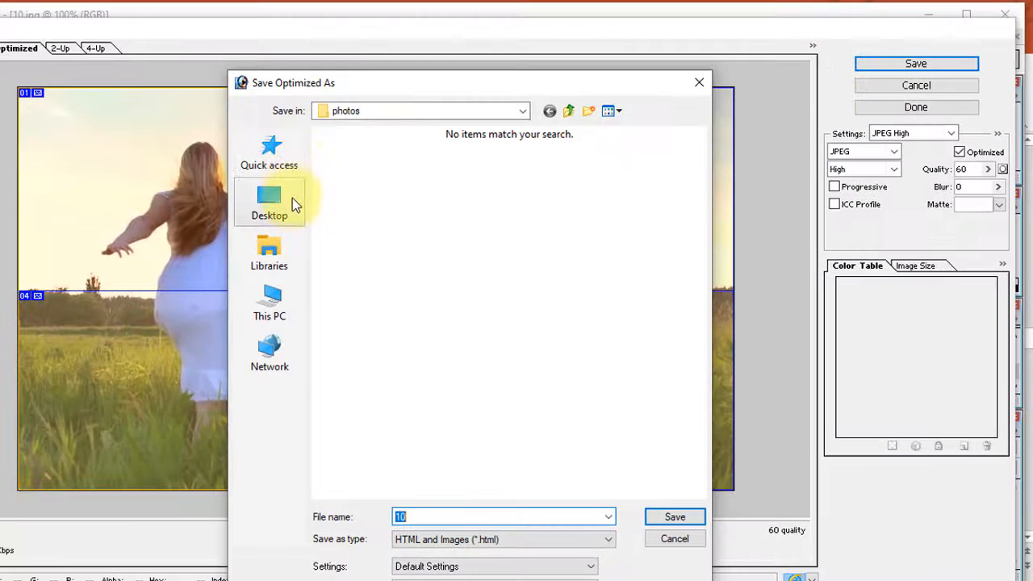
{"action": "left_click", "coordinate": [292, 200]}
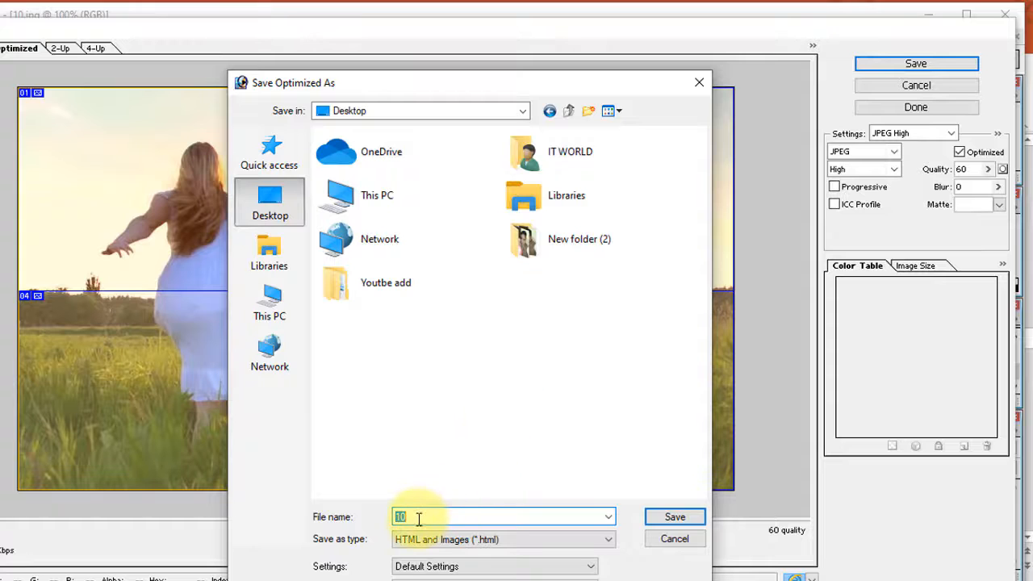
{"action": "left_click", "coordinate": [588, 110]}
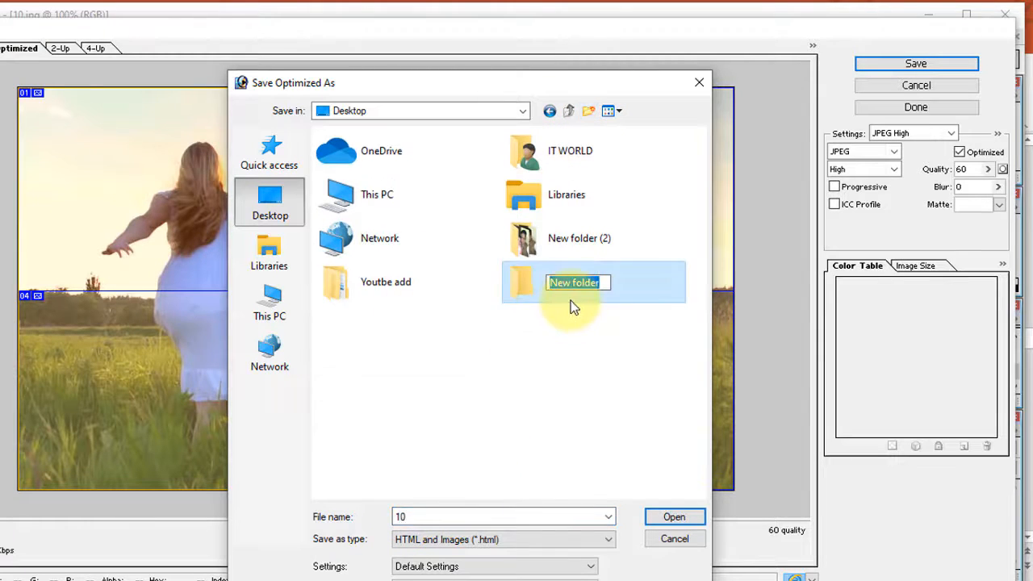
{"action": "type", "text": "aaa"}
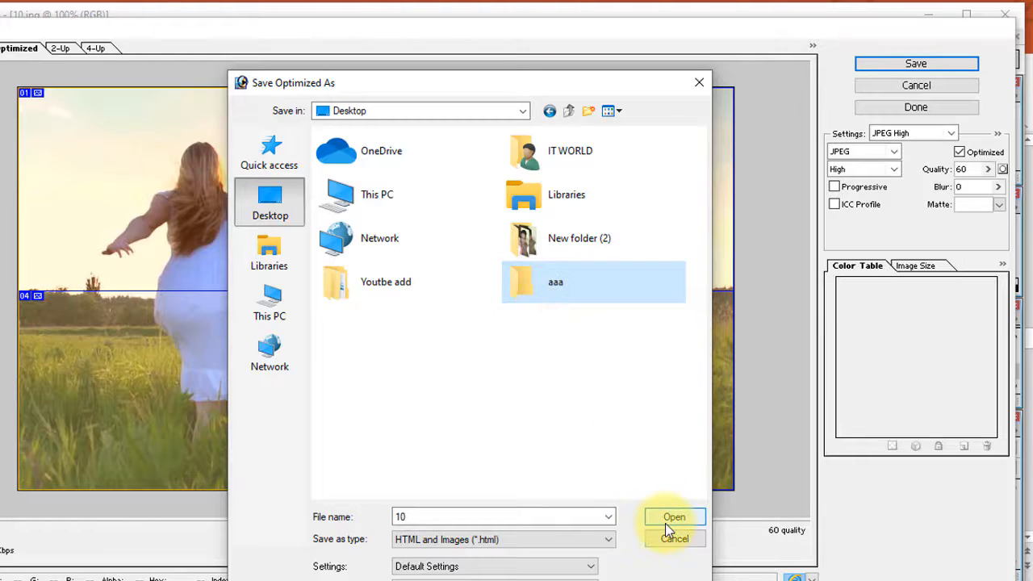
{"action": "left_click", "coordinate": [666, 520]}
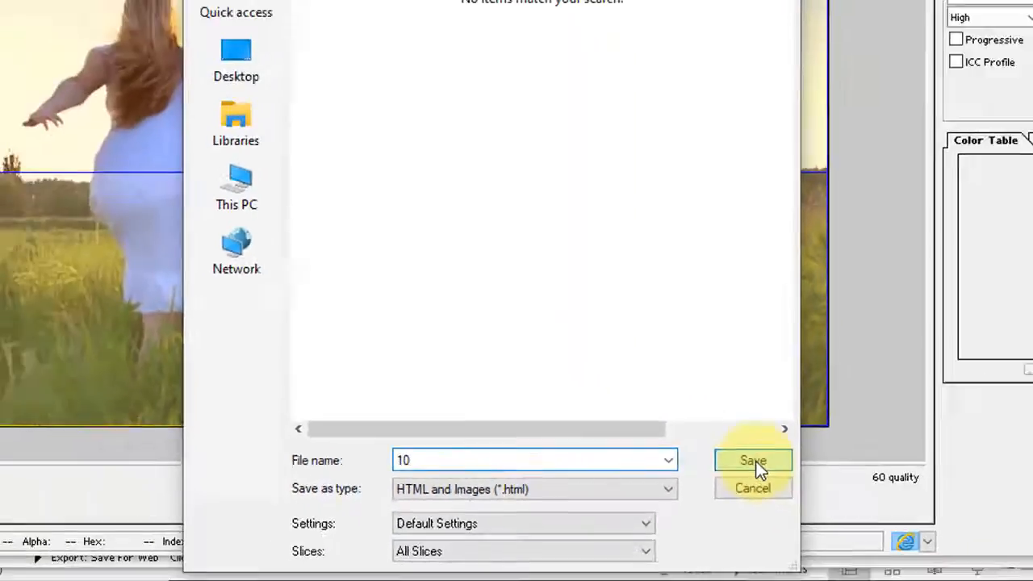
{"action": "left_click", "coordinate": [848, 453]}
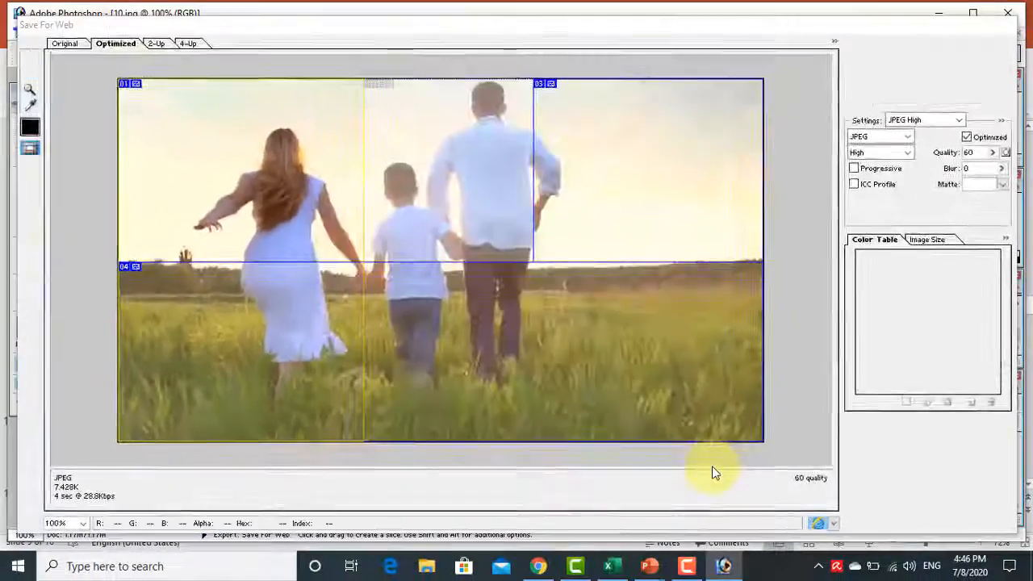
Go to the desktop and examine the exported slice pictures in the images folder inside aaa, closing the folder when done.
{"action": "left_click", "coordinate": [938, 14]}
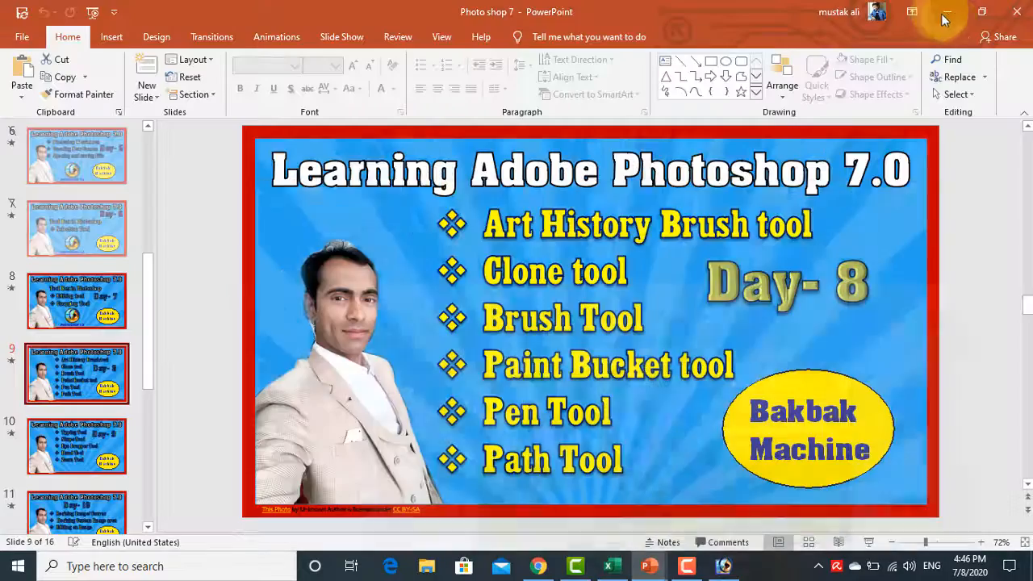
{"action": "left_click", "coordinate": [939, 13]}
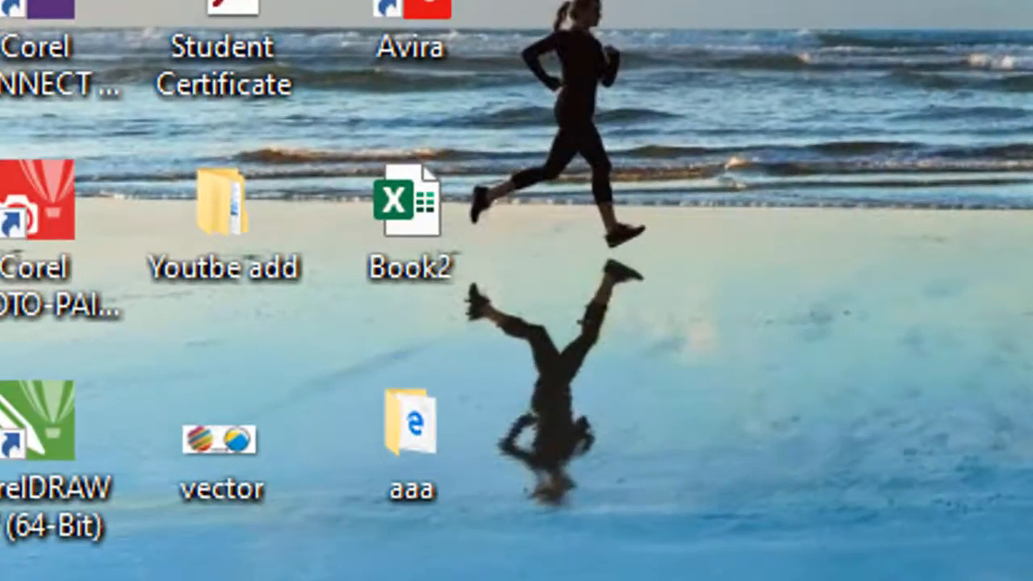
{"action": "double_click", "coordinate": [411, 421]}
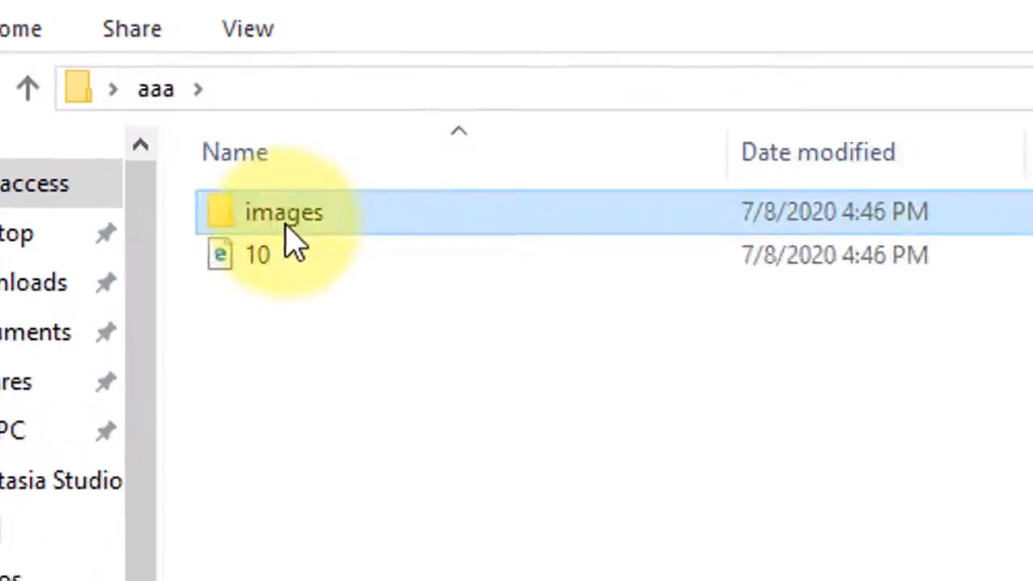
{"action": "double_click", "coordinate": [287, 218]}
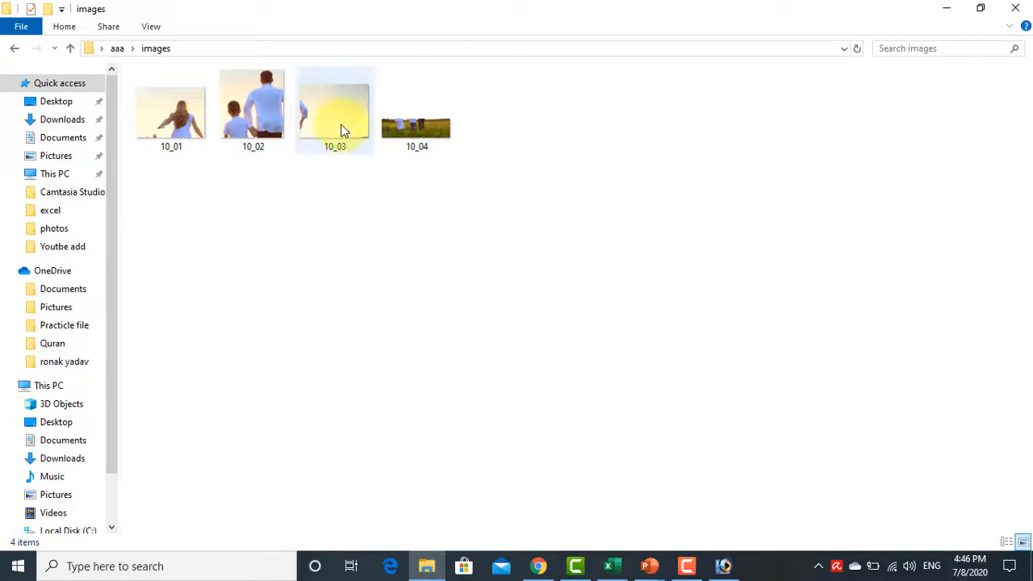
{"action": "left_click", "coordinate": [722, 564]}
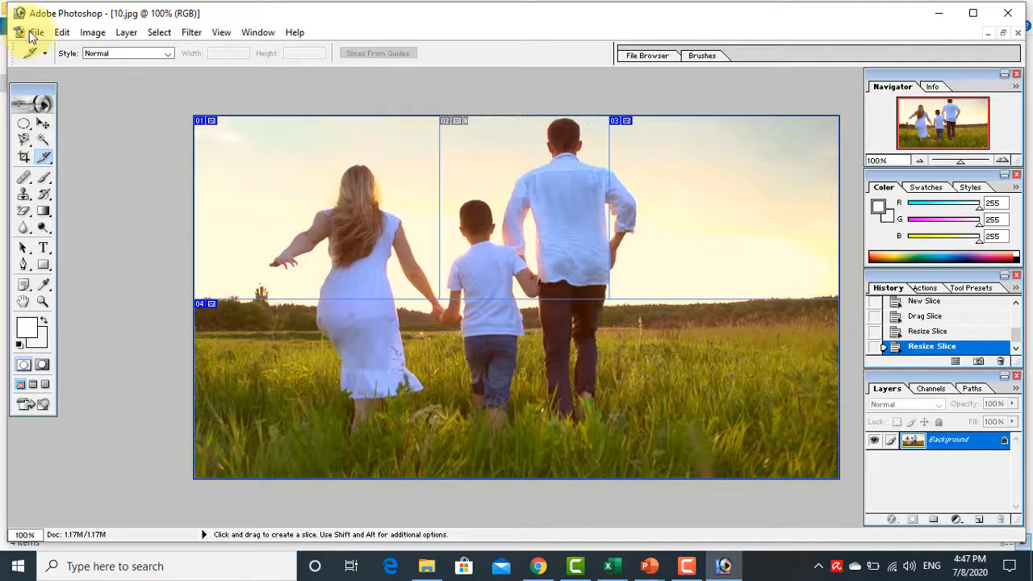
{"action": "left_click", "coordinate": [936, 11]}
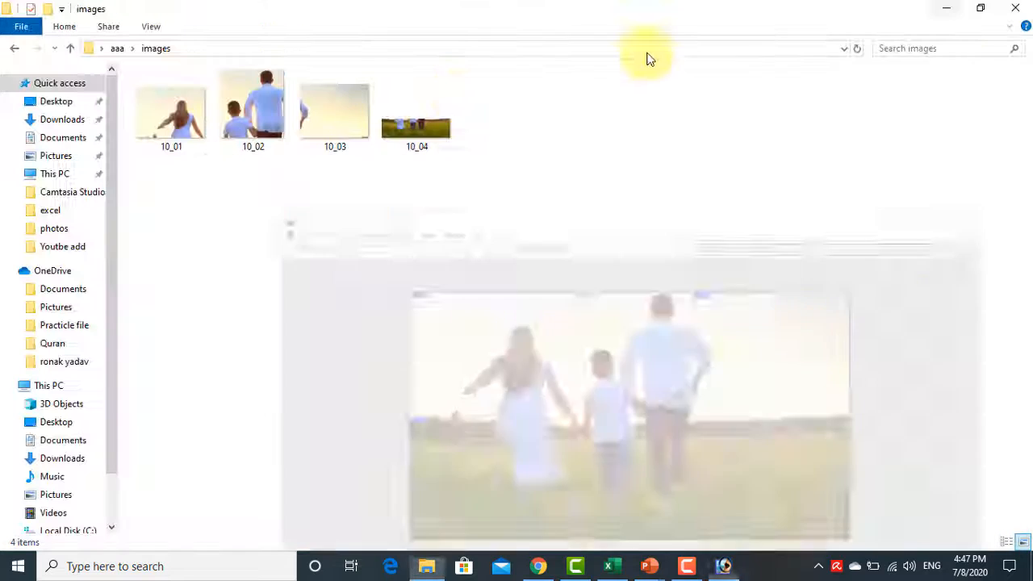
{"action": "left_click", "coordinate": [15, 51]}
{"action": "left_click", "coordinate": [1014, 8]}
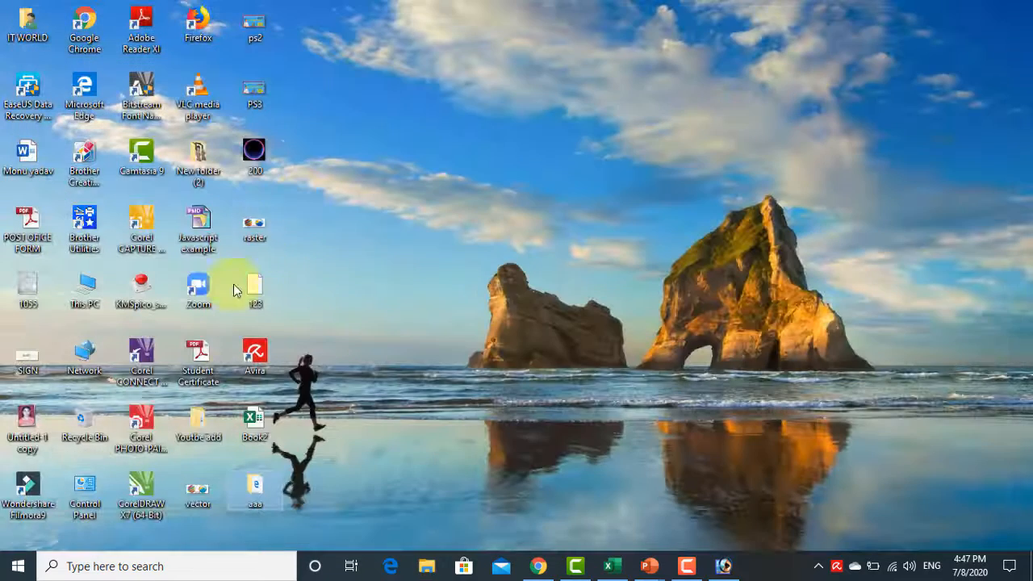
Reopen the aaa folder on the desktop, locate the exported HTML file 10, and close the folder.
{"action": "double_click", "coordinate": [258, 484]}
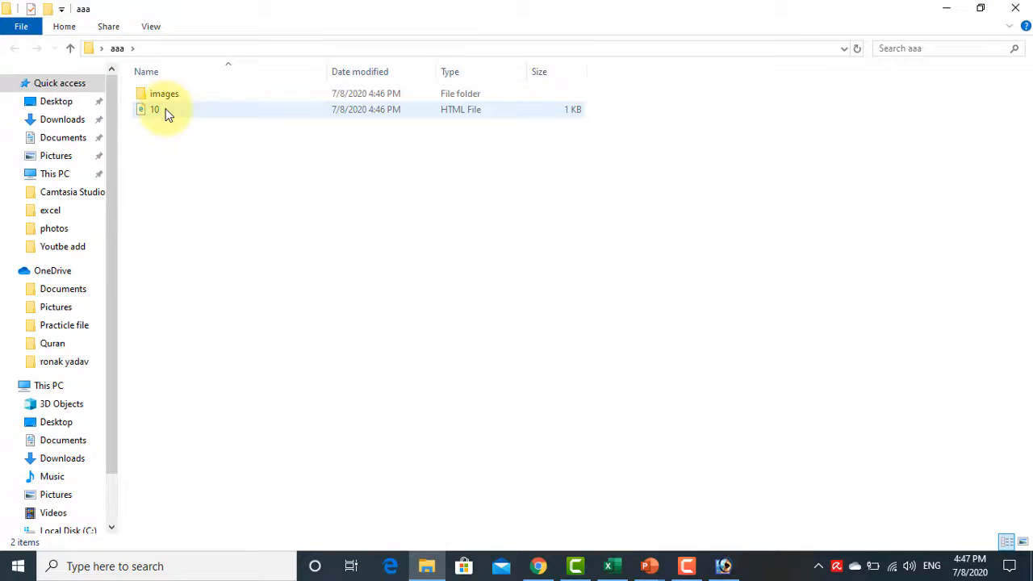
{"action": "left_click", "coordinate": [153, 113]}
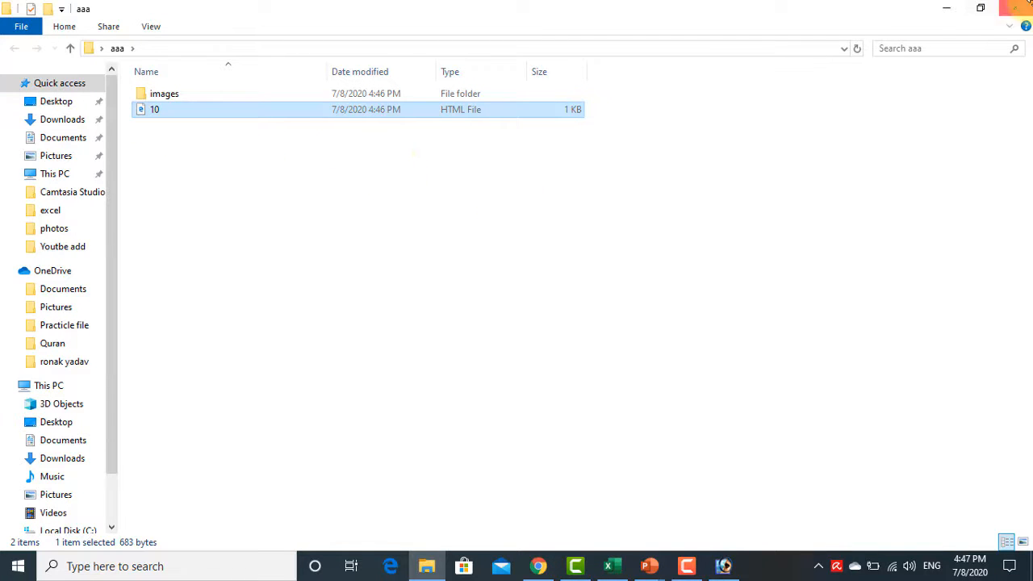
{"action": "left_click", "coordinate": [1023, 11]}
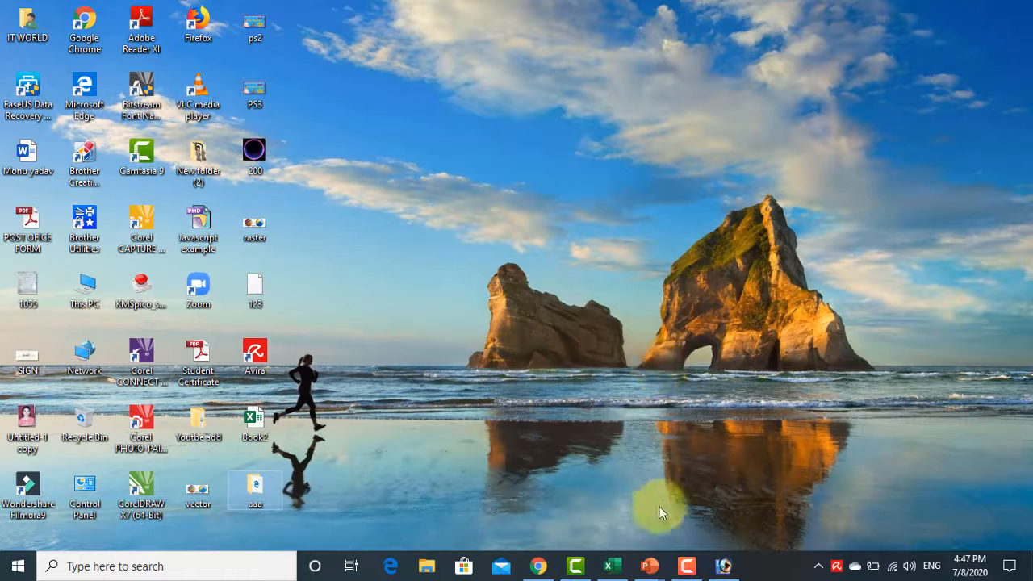
Switch back to Photoshop and revert 10.jpg to its original snapshot in the history, removing all slices.
{"action": "left_click", "coordinate": [723, 568]}
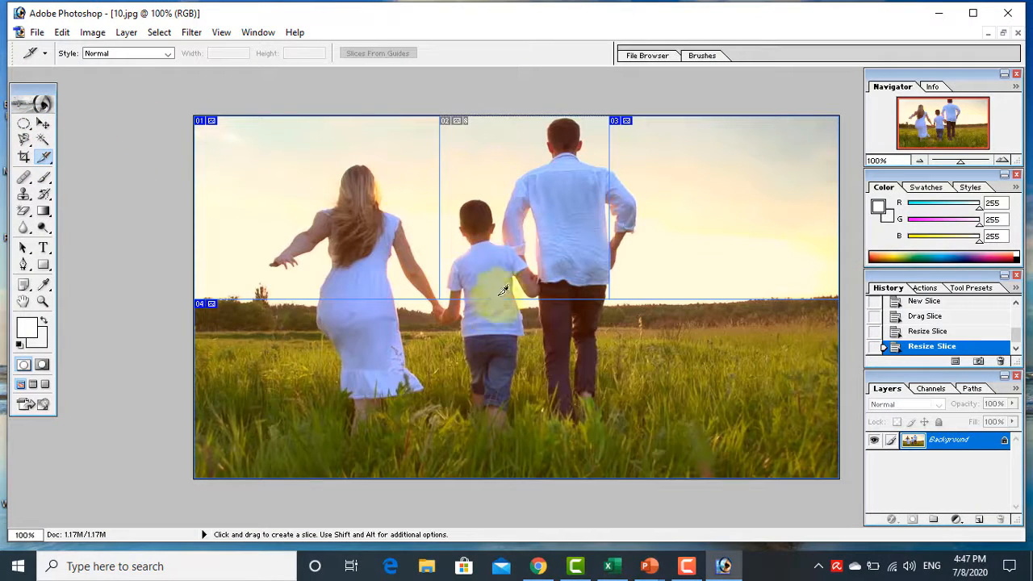
{"action": "left_click", "coordinate": [921, 330]}
{"action": "scroll", "coordinate": [922, 327], "scroll_direction": "up", "scroll_amount": 3}
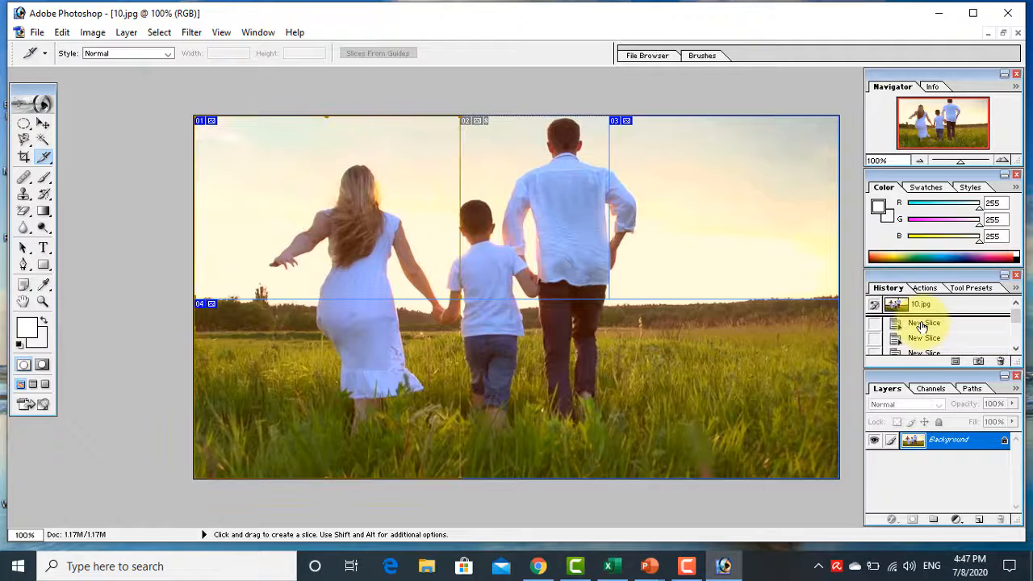
{"action": "left_click", "coordinate": [920, 306]}
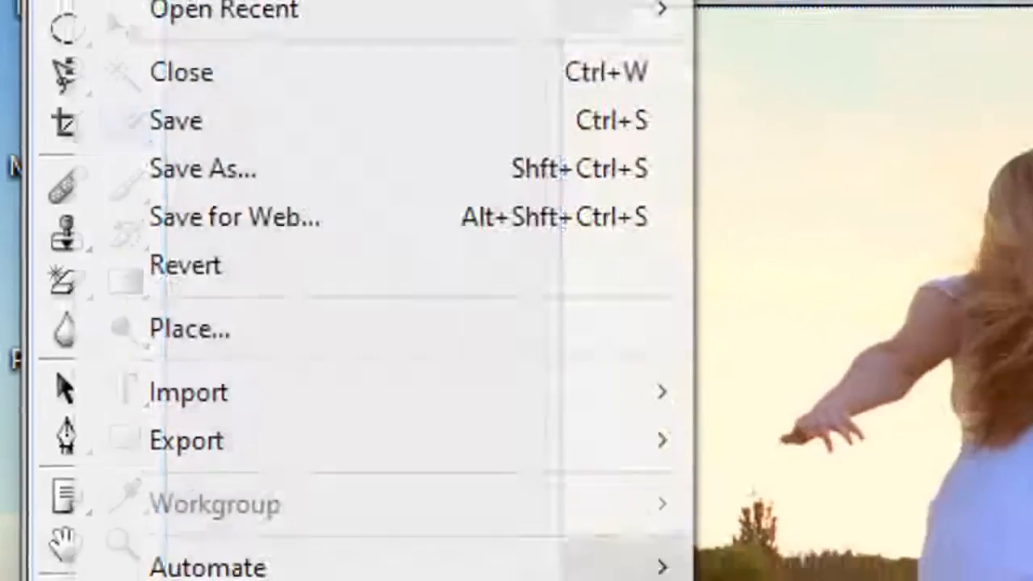
Open the woman's portrait 827284 from the photos folder and maximize its document window.
{"action": "left_click", "coordinate": [74, 49]}
{"action": "left_click", "coordinate": [652, 262]}
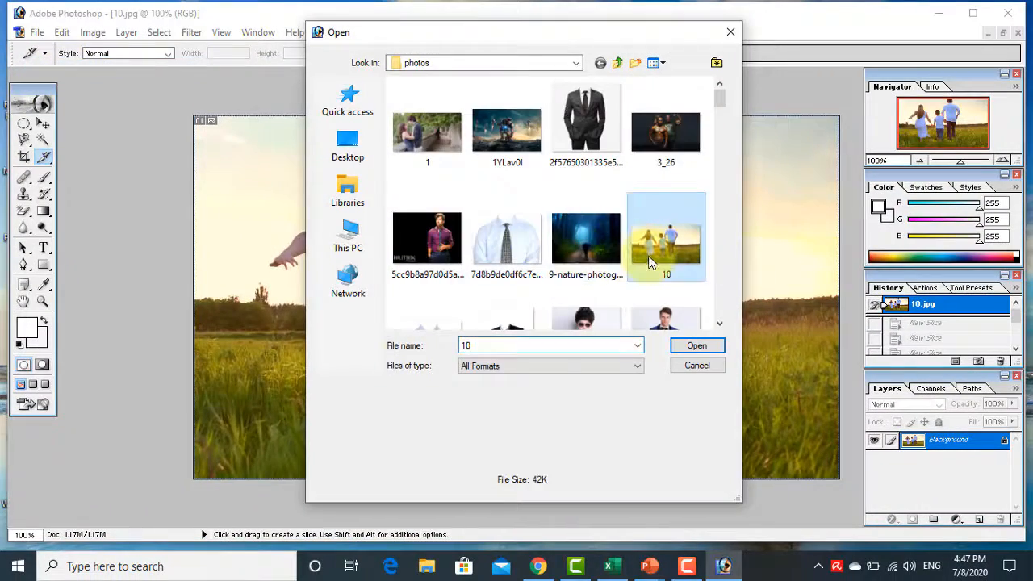
{"action": "scroll", "coordinate": [652, 261], "scroll_direction": "down", "scroll_amount": 5}
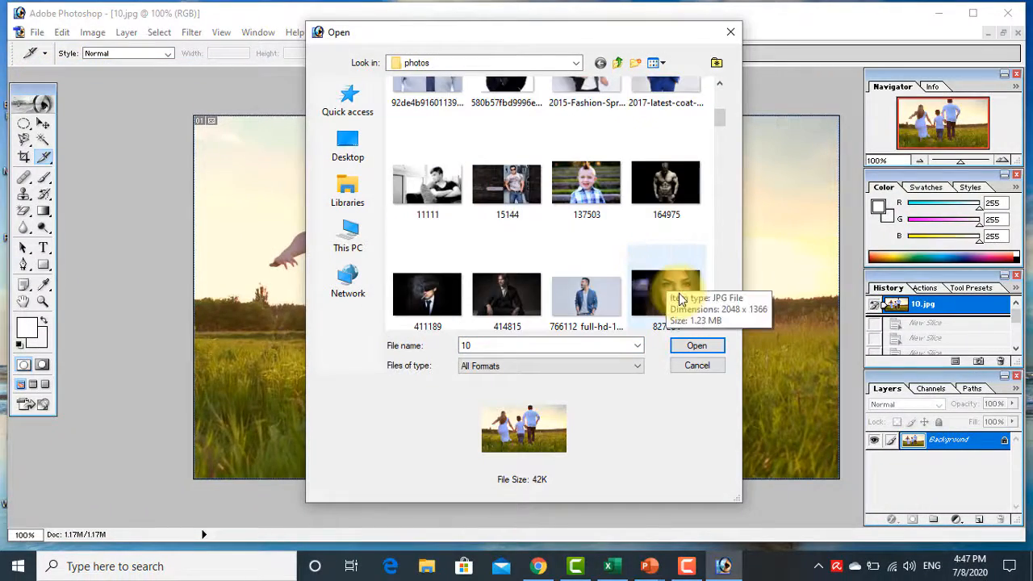
{"action": "left_click", "coordinate": [680, 299]}
{"action": "scroll", "coordinate": [679, 299], "scroll_direction": "up", "scroll_amount": 5}
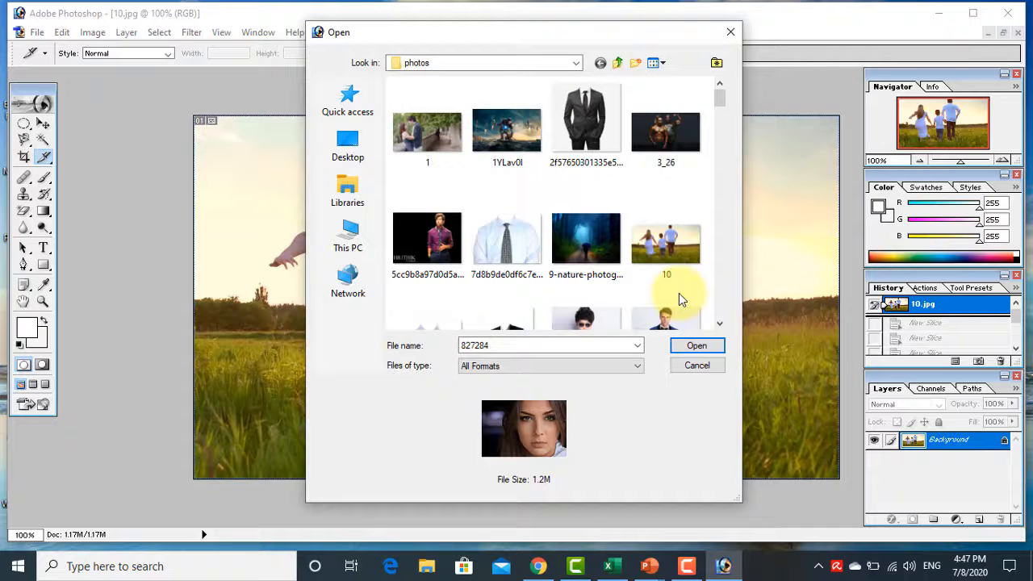
{"action": "scroll", "coordinate": [678, 292], "scroll_direction": "down", "scroll_amount": 9}
{"action": "scroll", "coordinate": [675, 237], "scroll_direction": "up", "scroll_amount": 4}
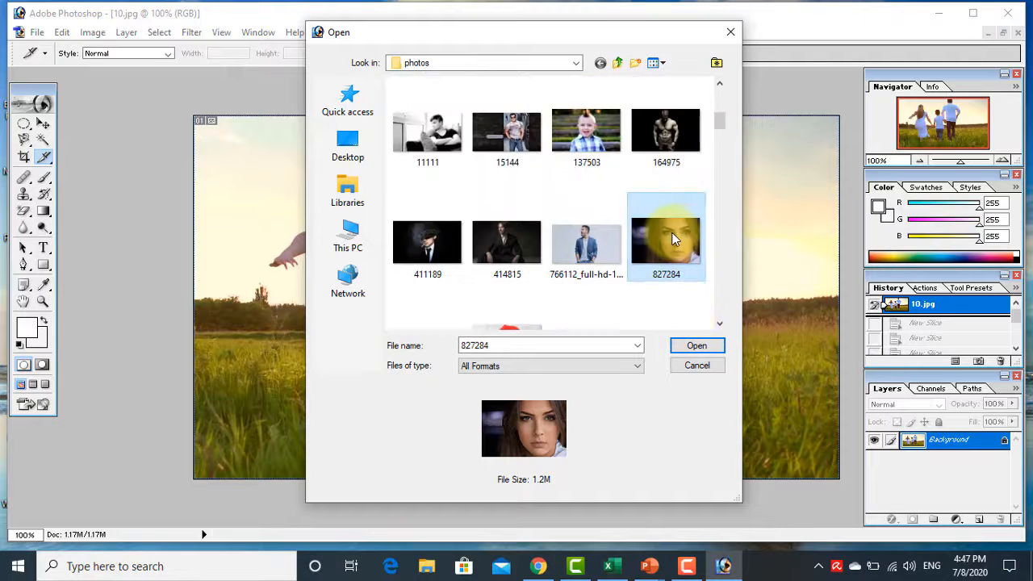
{"action": "left_click", "coordinate": [697, 347]}
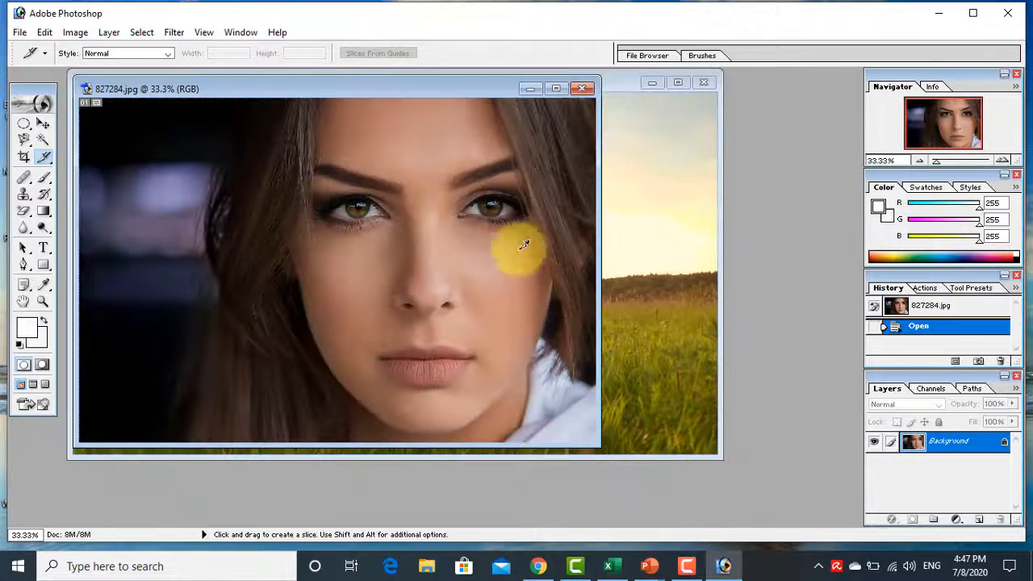
{"action": "left_click", "coordinate": [555, 88]}
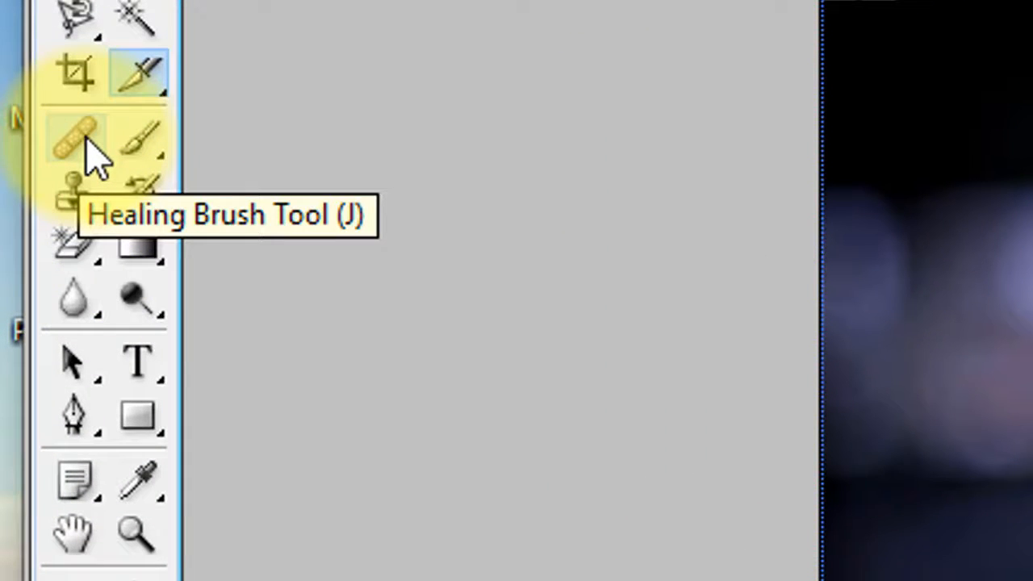
Activate the Patch Tool from the Healing Brush Tool group.
{"action": "left_click_drag", "start_coordinate": [90, 153], "coordinate": [242, 154]}
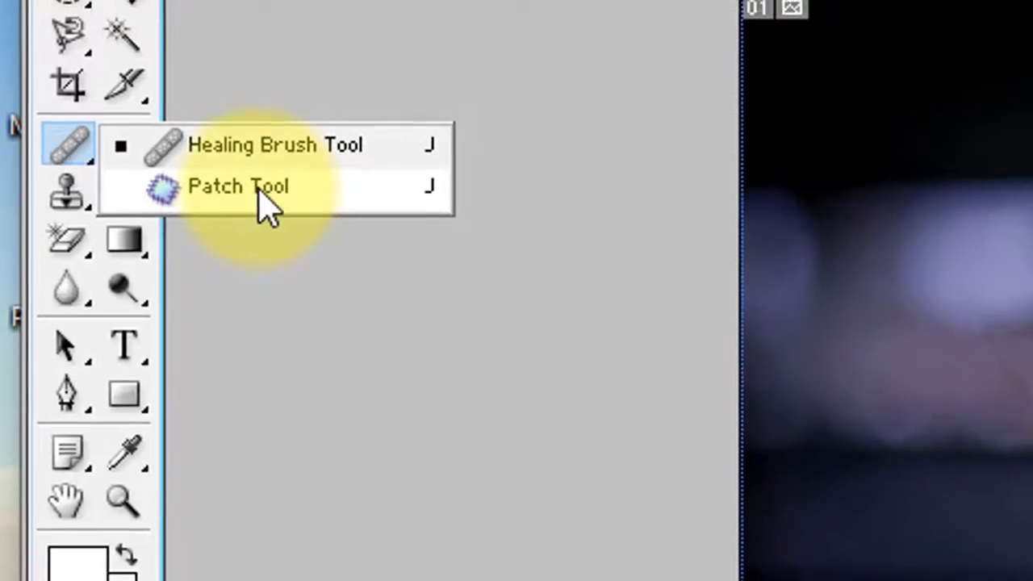
{"action": "left_click", "coordinate": [259, 190]}
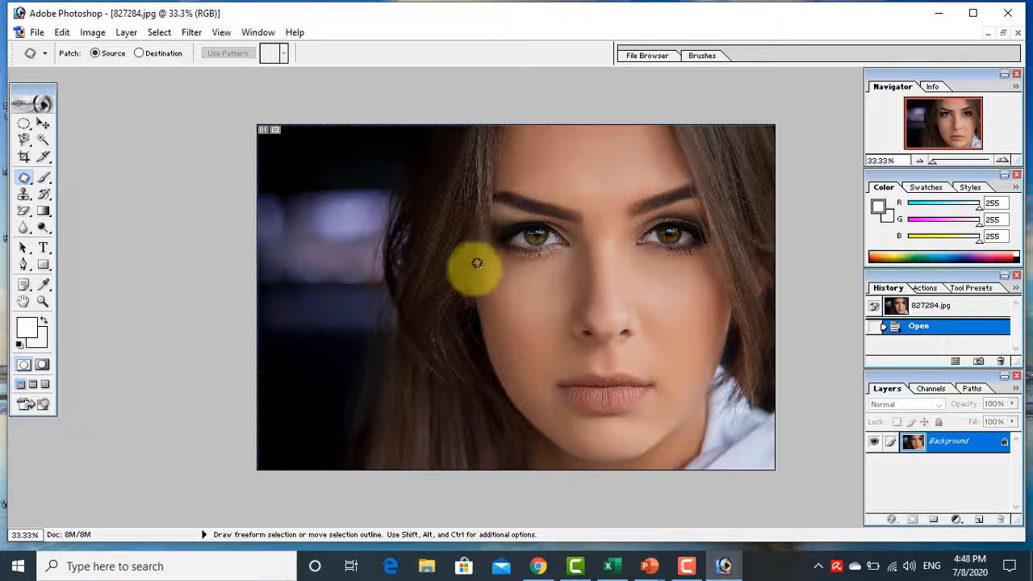
Open bird.jpg from the photos folder and maximize its document window for a close view of the hummingbird.
{"action": "left_click", "coordinate": [36, 32]}
{"action": "left_click", "coordinate": [58, 64]}
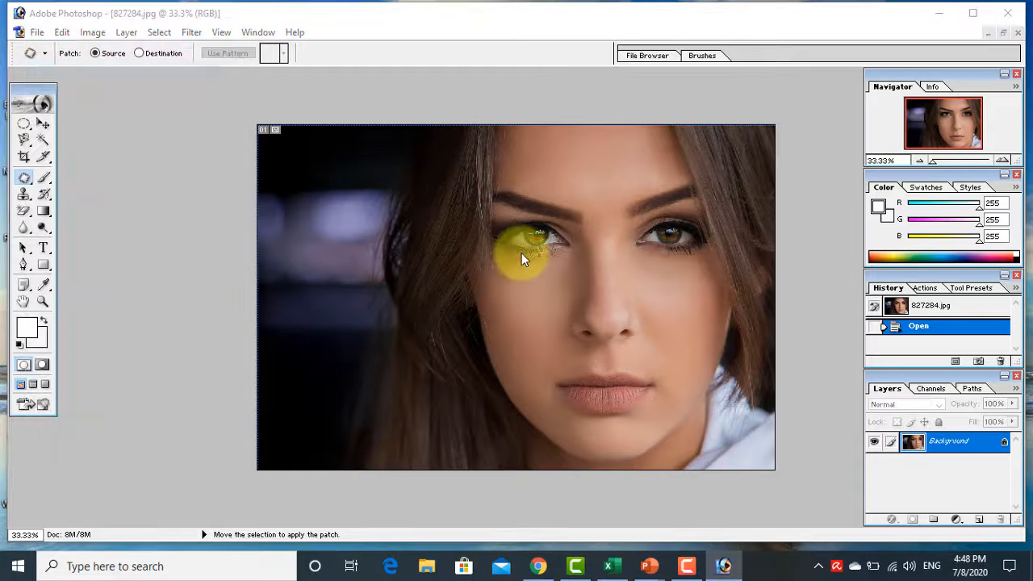
{"action": "scroll", "coordinate": [589, 265], "scroll_direction": "down", "scroll_amount": 3}
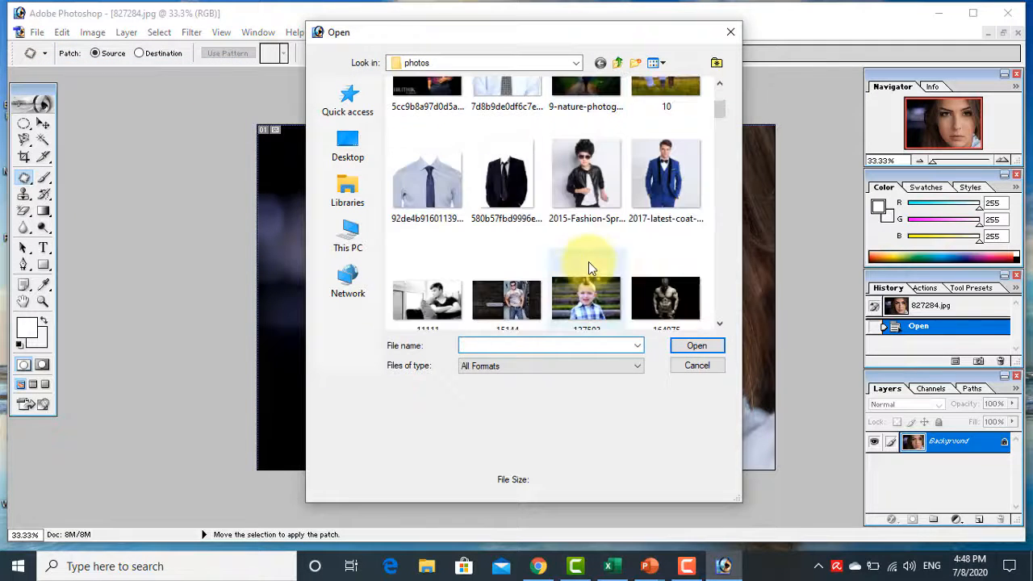
{"action": "scroll", "coordinate": [646, 210], "scroll_direction": "down", "scroll_amount": 9}
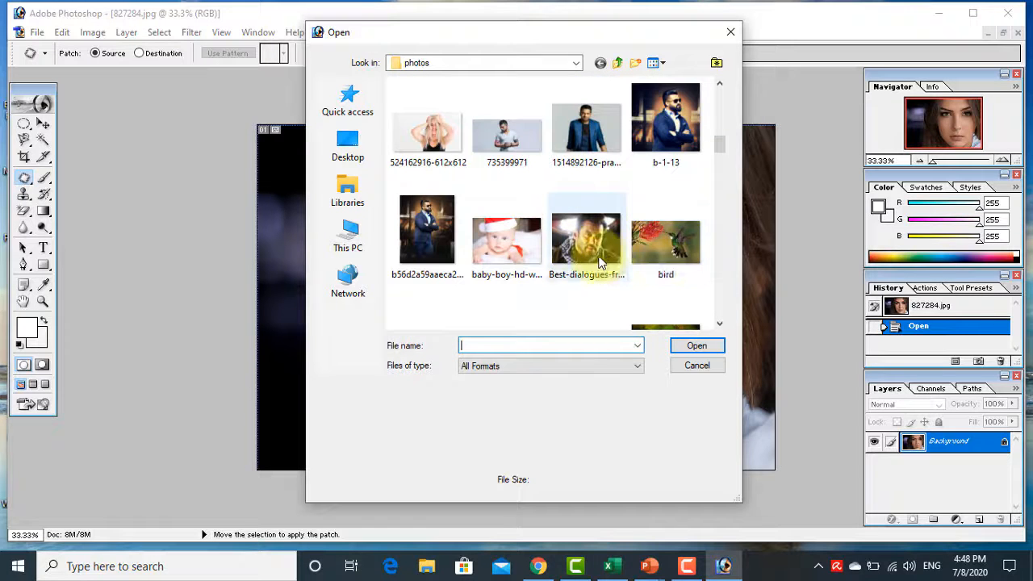
{"action": "left_click", "coordinate": [681, 247]}
{"action": "left_click", "coordinate": [696, 345]}
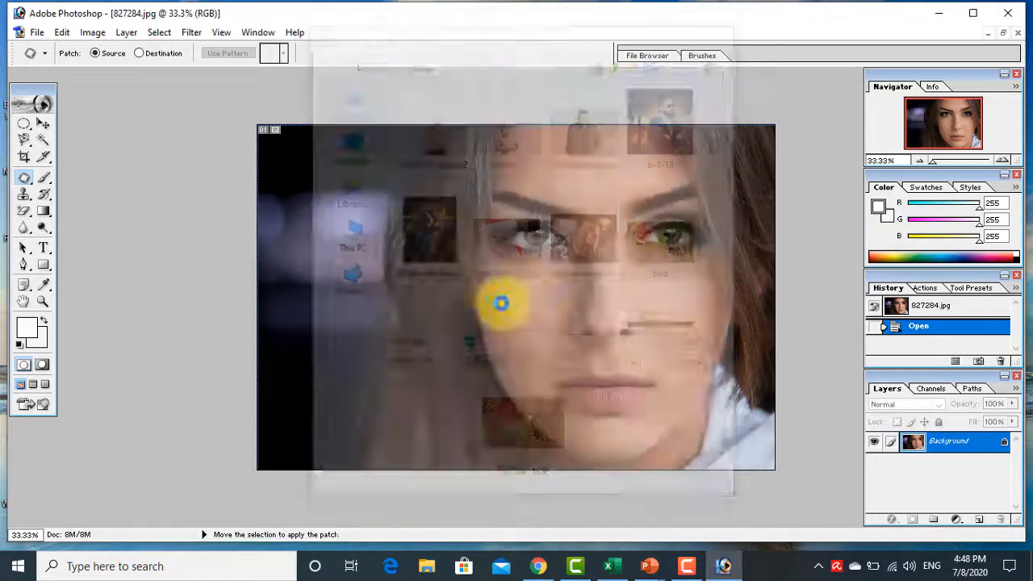
{"action": "left_click", "coordinate": [378, 95]}
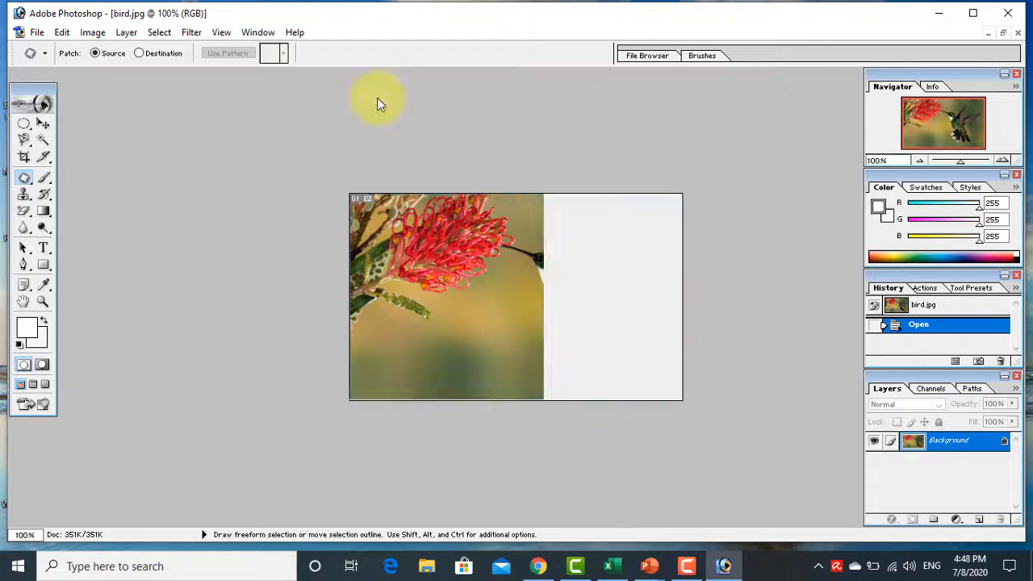
{"action": "scroll", "coordinate": [565, 262], "scroll_direction": "up", "scroll_amount": 7}
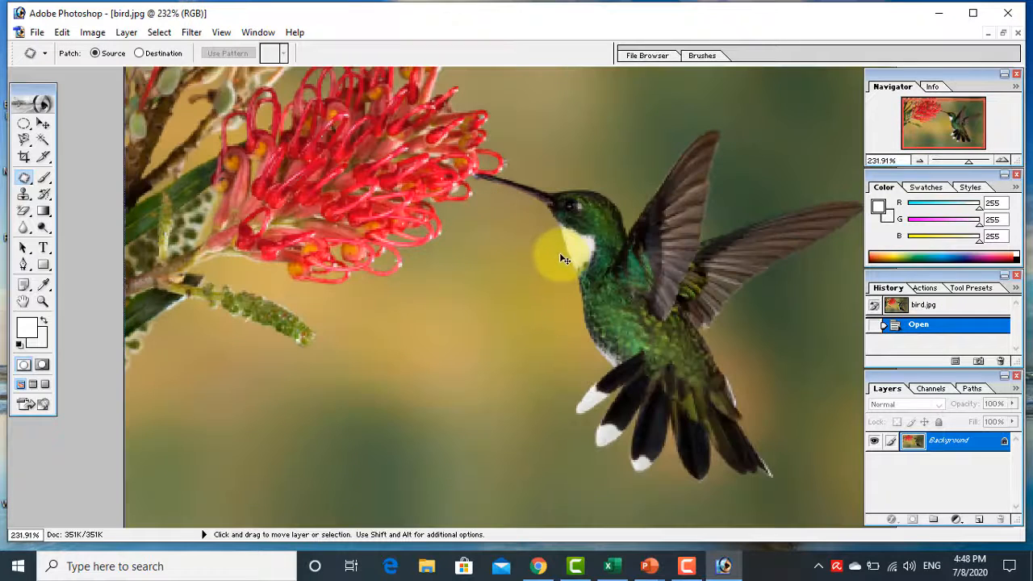
{"action": "scroll", "coordinate": [497, 245], "scroll_direction": "up", "scroll_amount": 1}
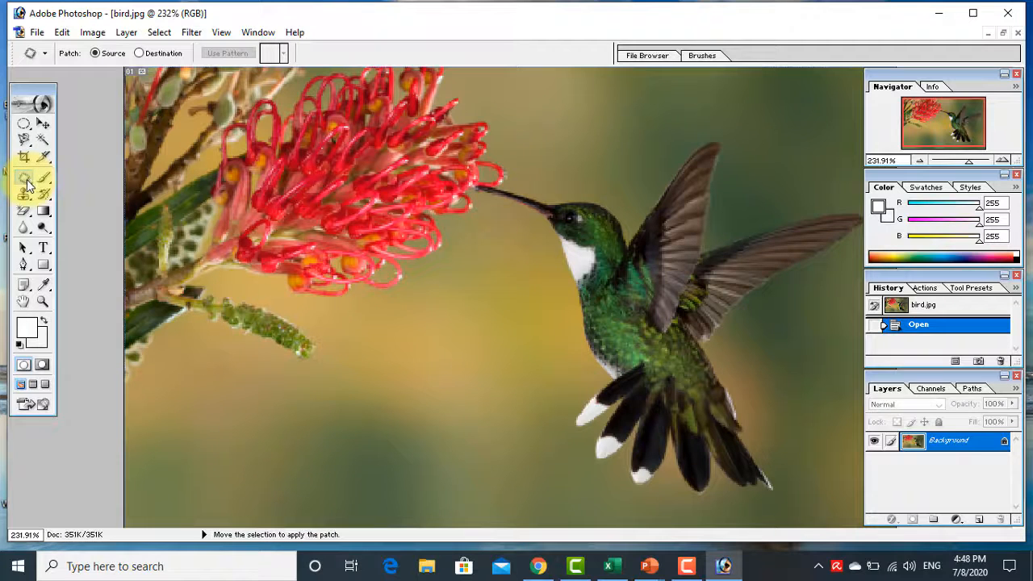
Switch to the Healing Brush Tool and try painting on the blurred background without a source point.
{"action": "left_click_drag", "start_coordinate": [29, 184], "coordinate": [81, 176]}
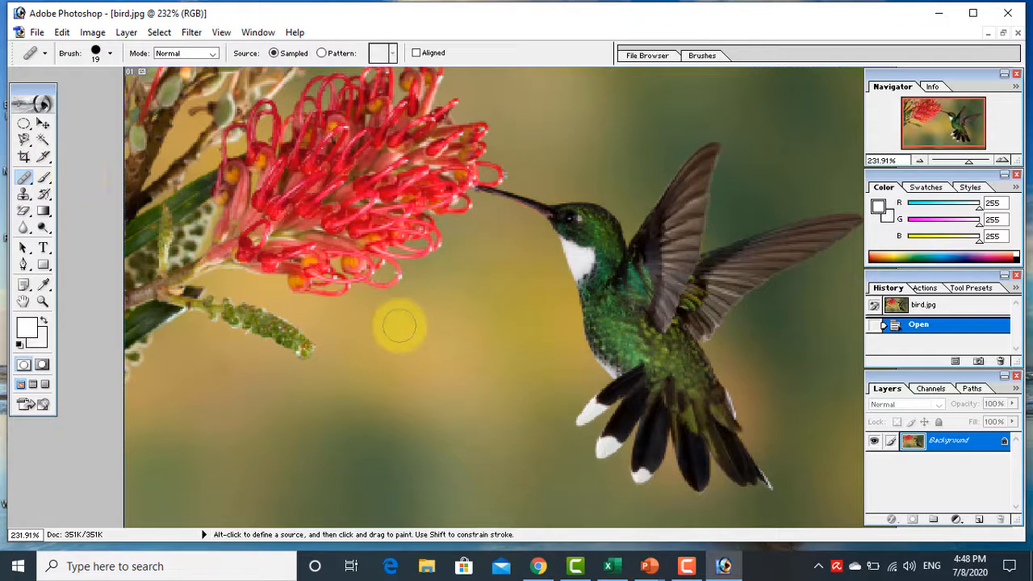
{"action": "left_click", "coordinate": [400, 326]}
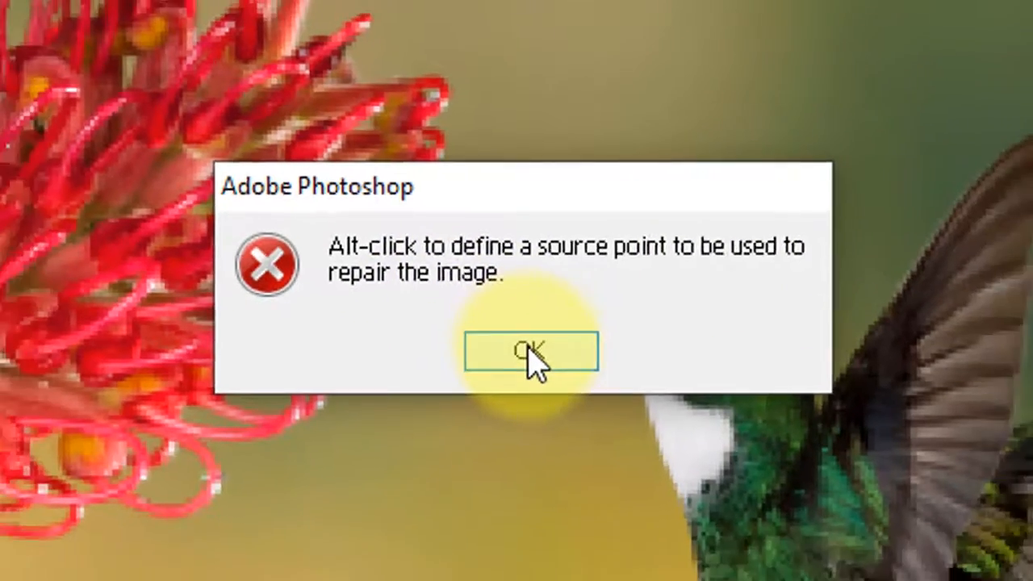
{"action": "left_click", "coordinate": [529, 373]}
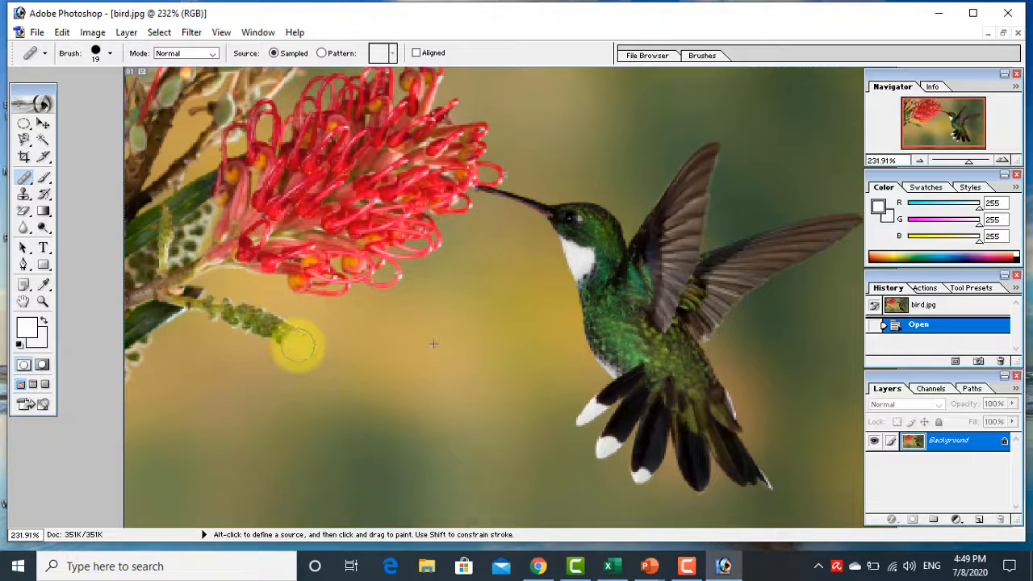
Heal away the green twig below the red flower, using the plain blurred background as the source.
{"action": "left_click", "coordinate": [299, 345]}
{"action": "left_click", "coordinate": [292, 343]}
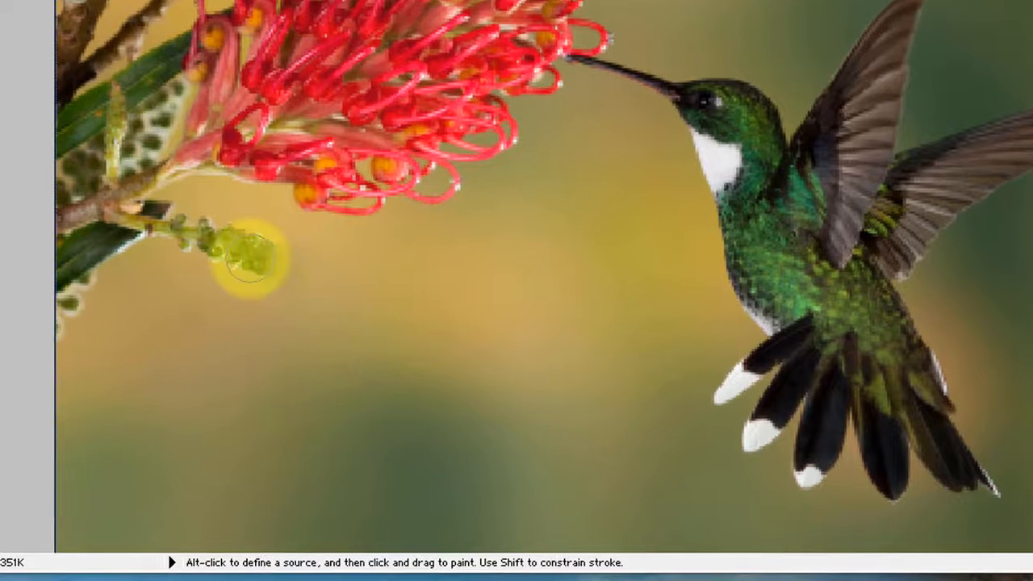
{"action": "mouse_move", "coordinate": [246, 258]}
{"action": "left_mouse_down"}
{"action": "mouse_move", "coordinate": [199, 246]}
{"action": "mouse_move", "coordinate": [252, 251]}
{"action": "mouse_move", "coordinate": [293, 268]}
{"action": "mouse_move", "coordinate": [263, 282]}
{"action": "mouse_move", "coordinate": [186, 216]}
{"action": "mouse_move", "coordinate": [205, 256]}
{"action": "left_mouse_up"}
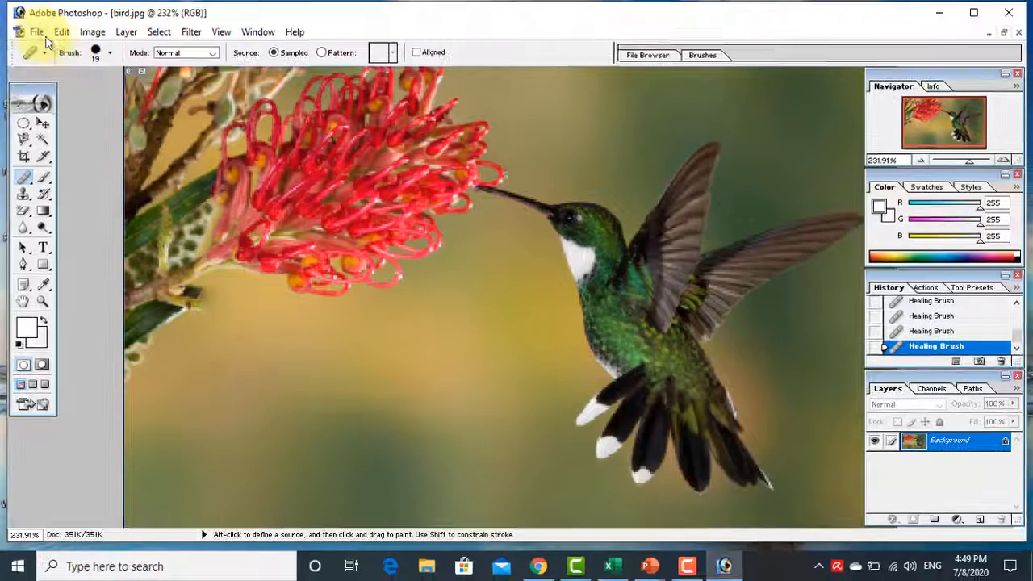
Close bird.jpg and bring the family photo 10.jpg to the front.
{"action": "left_click", "coordinate": [37, 32]}
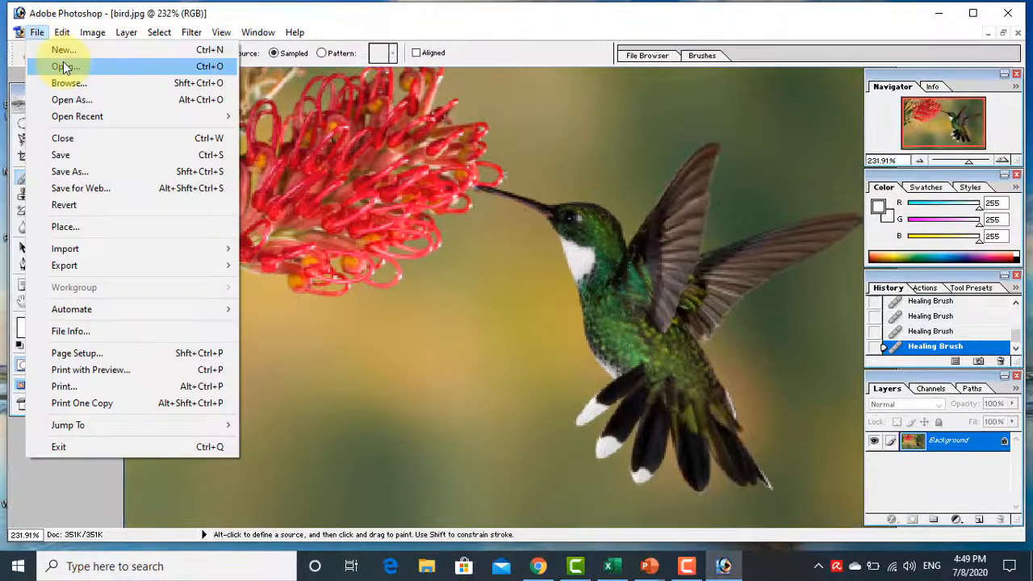
{"action": "left_click", "coordinate": [1003, 33]}
{"action": "left_click", "coordinate": [569, 204]}
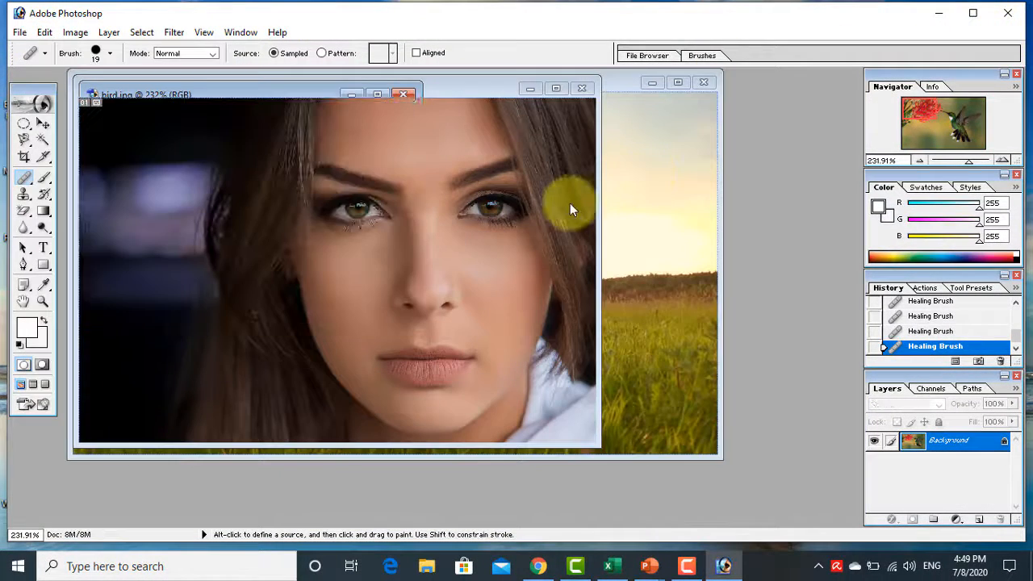
{"action": "left_click", "coordinate": [639, 308]}
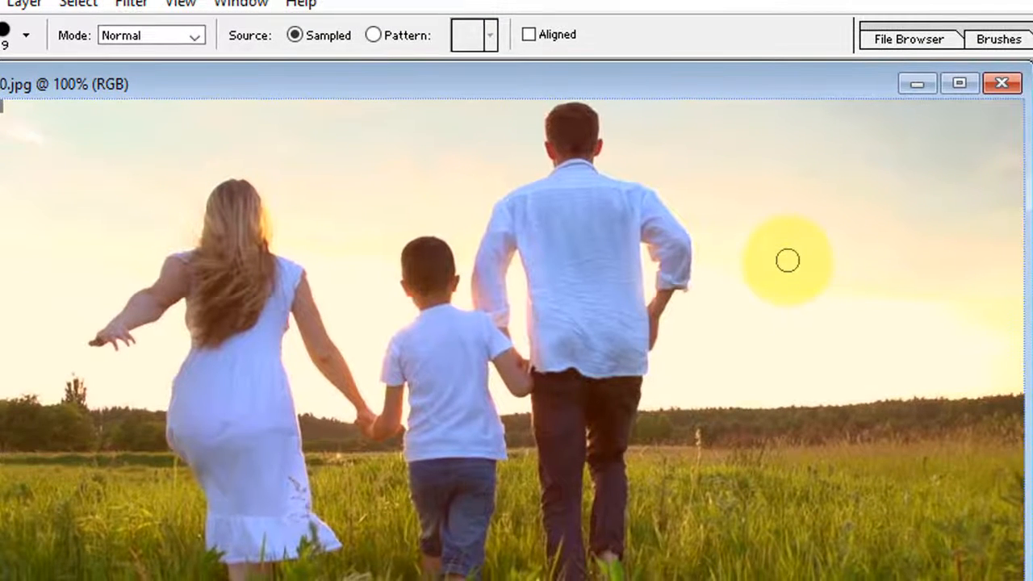
Try to copy the boy into the empty sky beside the man with the Healing Brush, undoing the last stroke.
{"action": "mouse_move", "coordinate": [787, 260]}
{"action": "left_mouse_down"}
{"action": "mouse_move", "coordinate": [807, 257]}
{"action": "mouse_move", "coordinate": [816, 286]}
{"action": "mouse_move", "coordinate": [813, 274]}
{"action": "left_mouse_up"}
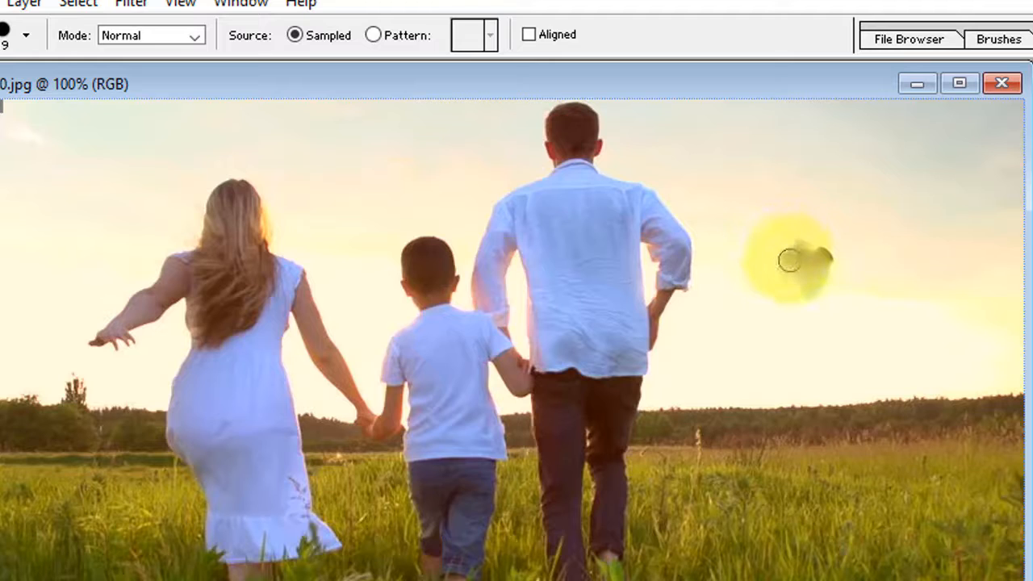
{"action": "mouse_move", "coordinate": [789, 259]}
{"action": "left_mouse_down"}
{"action": "mouse_move", "coordinate": [816, 250]}
{"action": "mouse_move", "coordinate": [808, 236]}
{"action": "mouse_move", "coordinate": [824, 273]}
{"action": "mouse_move", "coordinate": [799, 293]}
{"action": "mouse_move", "coordinate": [774, 283]}
{"action": "mouse_move", "coordinate": [779, 268]}
{"action": "mouse_move", "coordinate": [790, 296]}
{"action": "mouse_move", "coordinate": [837, 252]}
{"action": "mouse_move", "coordinate": [838, 271]}
{"action": "mouse_move", "coordinate": [775, 300]}
{"action": "mouse_move", "coordinate": [744, 257]}
{"action": "mouse_move", "coordinate": [814, 241]}
{"action": "mouse_move", "coordinate": [825, 267]}
{"action": "mouse_move", "coordinate": [817, 291]}
{"action": "mouse_move", "coordinate": [792, 297]}
{"action": "mouse_move", "coordinate": [763, 271]}
{"action": "mouse_move", "coordinate": [765, 283]}
{"action": "mouse_move", "coordinate": [823, 289]}
{"action": "mouse_move", "coordinate": [825, 301]}
{"action": "mouse_move", "coordinate": [799, 320]}
{"action": "mouse_move", "coordinate": [775, 296]}
{"action": "mouse_move", "coordinate": [806, 311]}
{"action": "mouse_move", "coordinate": [855, 279]}
{"action": "mouse_move", "coordinate": [811, 325]}
{"action": "mouse_move", "coordinate": [781, 319]}
{"action": "mouse_move", "coordinate": [772, 296]}
{"action": "mouse_move", "coordinate": [790, 348]}
{"action": "mouse_move", "coordinate": [833, 353]}
{"action": "mouse_move", "coordinate": [840, 322]}
{"action": "mouse_move", "coordinate": [818, 343]}
{"action": "mouse_move", "coordinate": [795, 334]}
{"action": "mouse_move", "coordinate": [844, 276]}
{"action": "mouse_move", "coordinate": [831, 351]}
{"action": "left_mouse_up"}
{"action": "key", "text": "ctrl+z"}
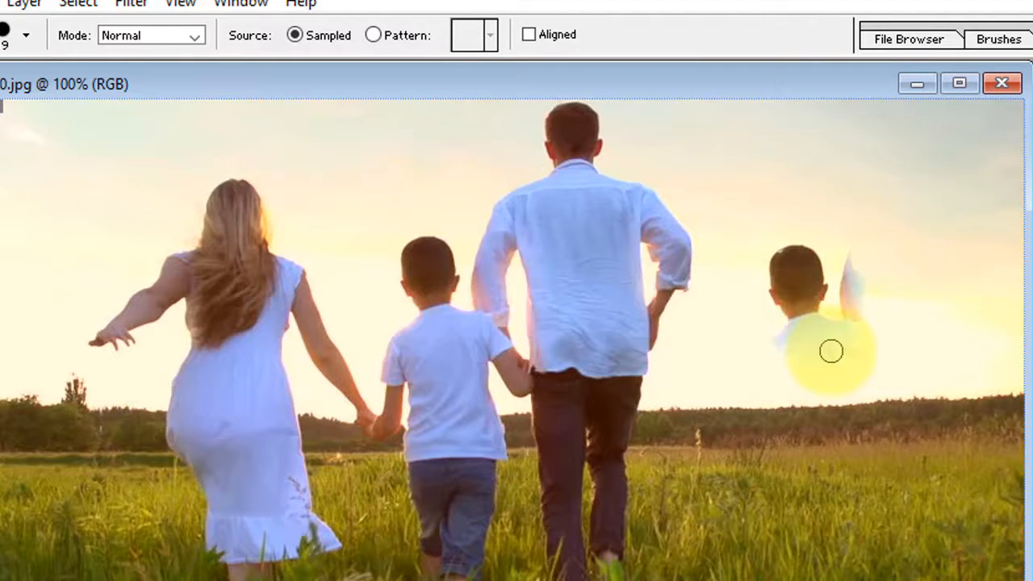
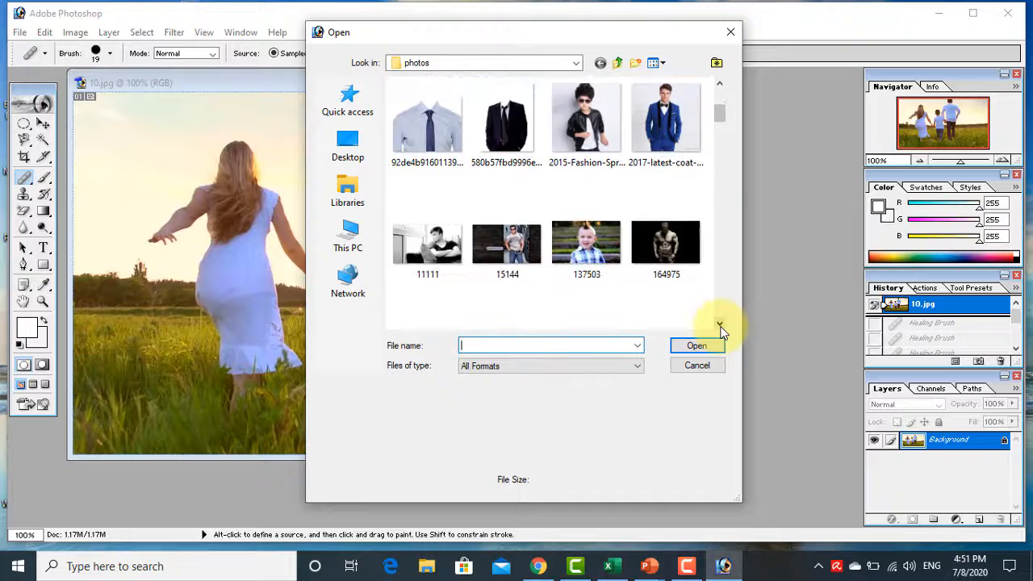
Open the image GQ-India-virat-kohli-traun-vishwa-866x487 from the photos folder.
{"action": "left_click", "coordinate": [719, 325]}
{"action": "left_click", "coordinate": [719, 325]}
{"action": "left_click", "coordinate": [719, 325]}
{"action": "left_click", "coordinate": [720, 325]}
{"action": "left_click", "coordinate": [719, 326]}
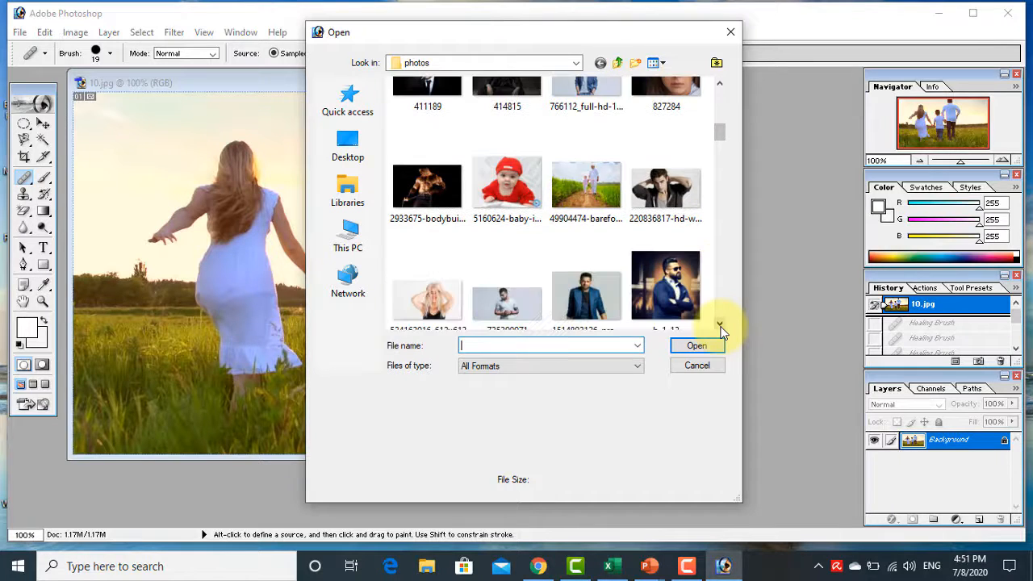
{"action": "left_click", "coordinate": [720, 325]}
{"action": "left_click", "coordinate": [719, 325]}
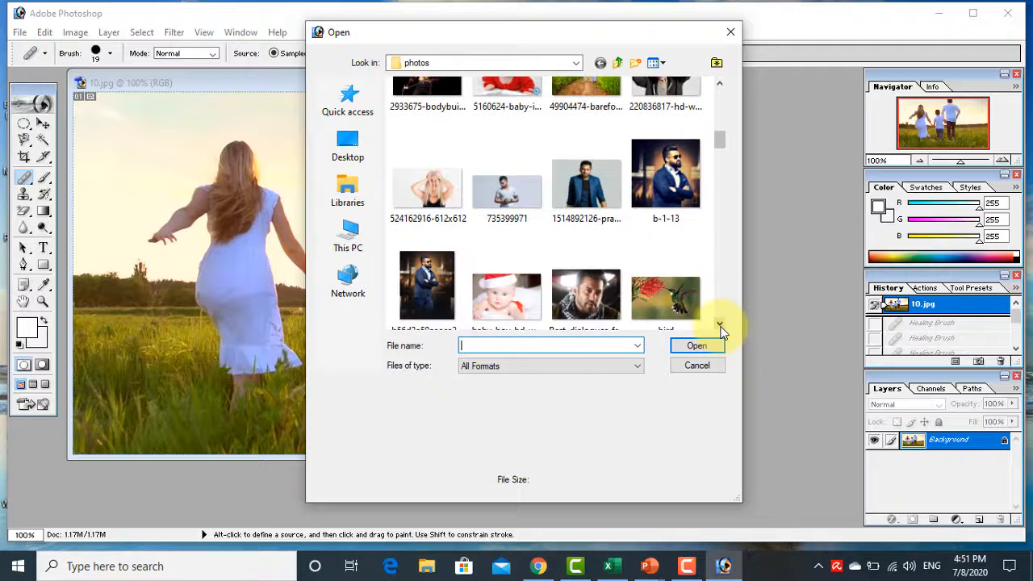
{"action": "left_click", "coordinate": [720, 325]}
{"action": "left_click", "coordinate": [720, 325]}
{"action": "left_click", "coordinate": [720, 325]}
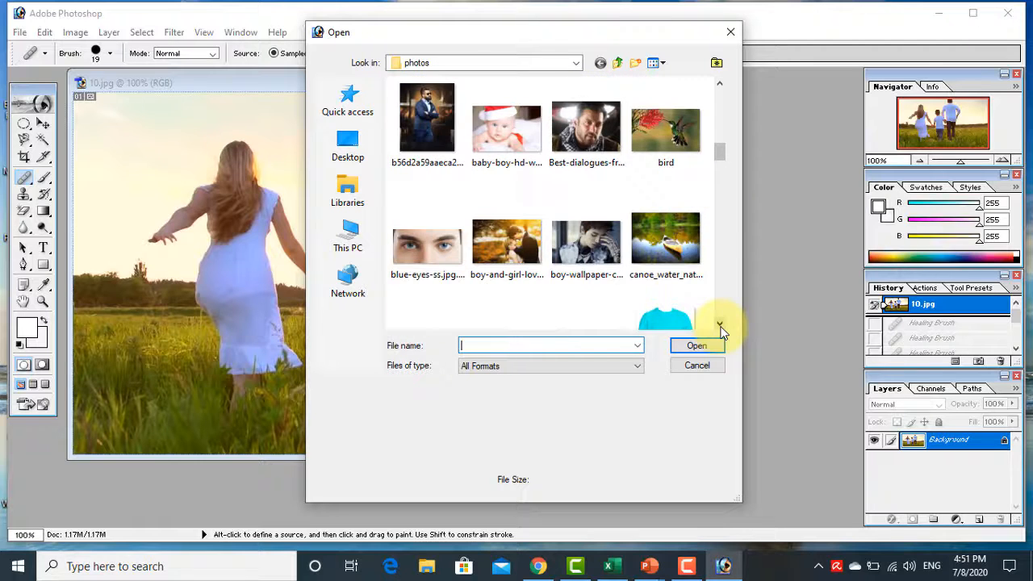
{"action": "left_click", "coordinate": [720, 325]}
{"action": "left_click", "coordinate": [720, 325]}
{"action": "left_click", "coordinate": [720, 326]}
{"action": "left_click", "coordinate": [720, 326]}
{"action": "left_click", "coordinate": [720, 326]}
{"action": "left_click", "coordinate": [720, 325]}
{"action": "left_click", "coordinate": [720, 325]}
{"action": "left_click", "coordinate": [720, 325]}
{"action": "left_click", "coordinate": [719, 325]}
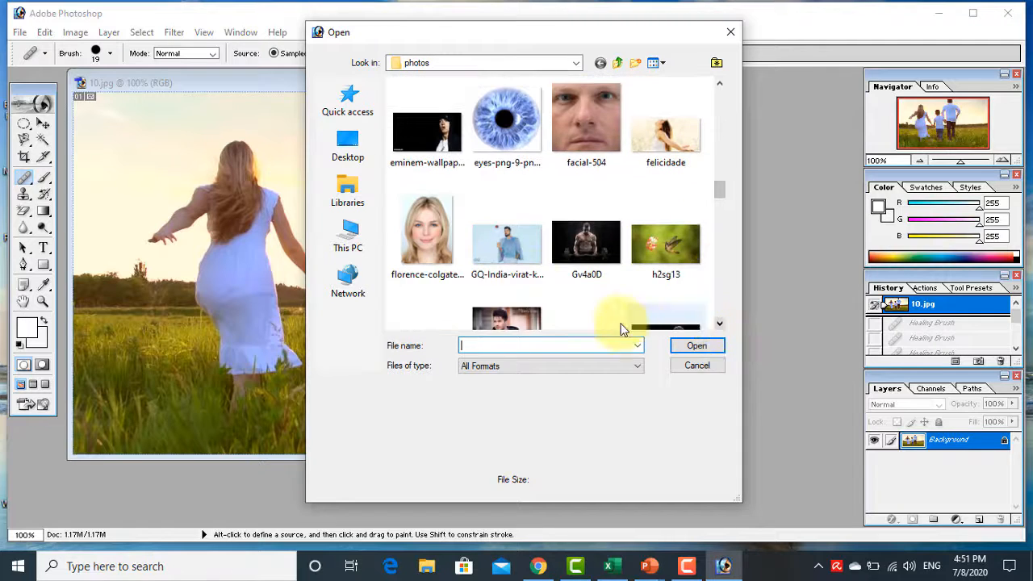
{"action": "left_click", "coordinate": [524, 254]}
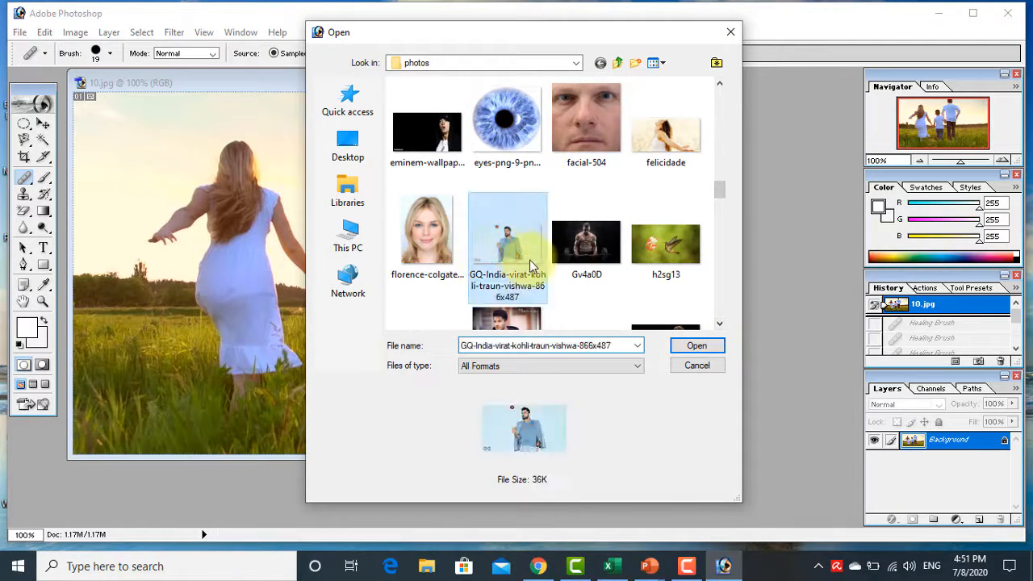
{"action": "left_click", "coordinate": [696, 346]}
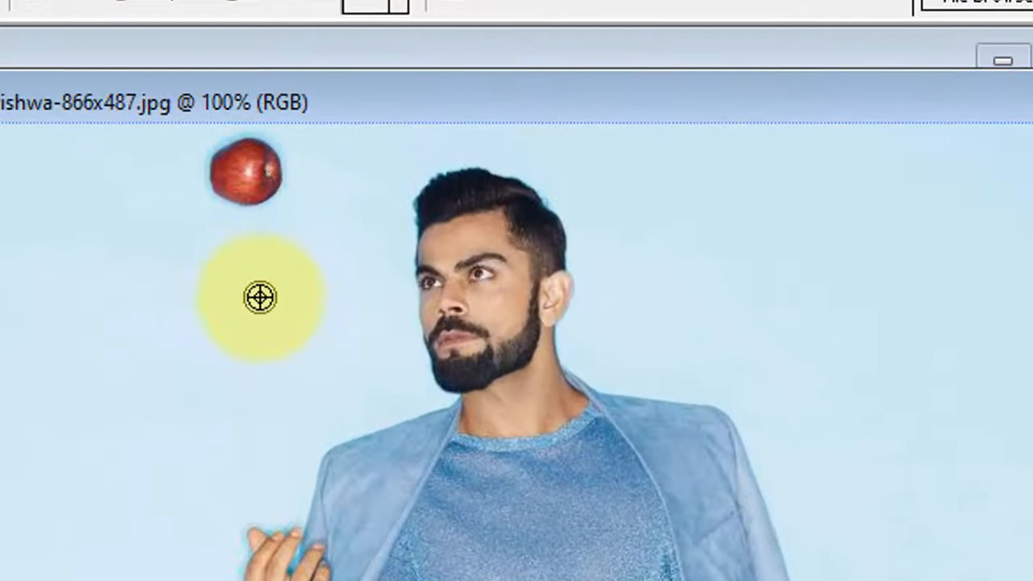
Set the Healing Brush diameter to 38 px and heal away the red apple above the man's hand.
{"action": "key", "text": "bracketright"}
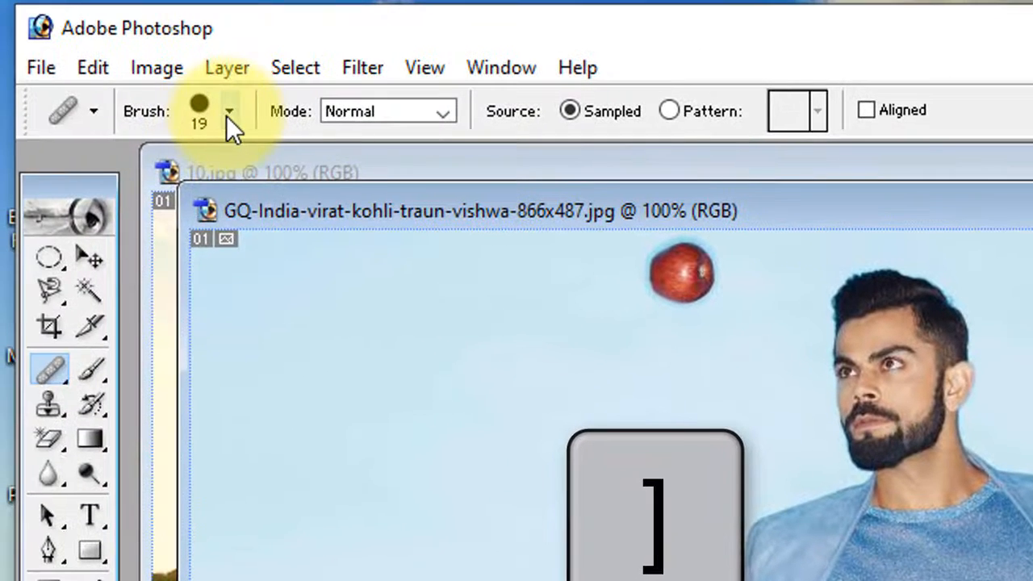
{"action": "left_click", "coordinate": [231, 113]}
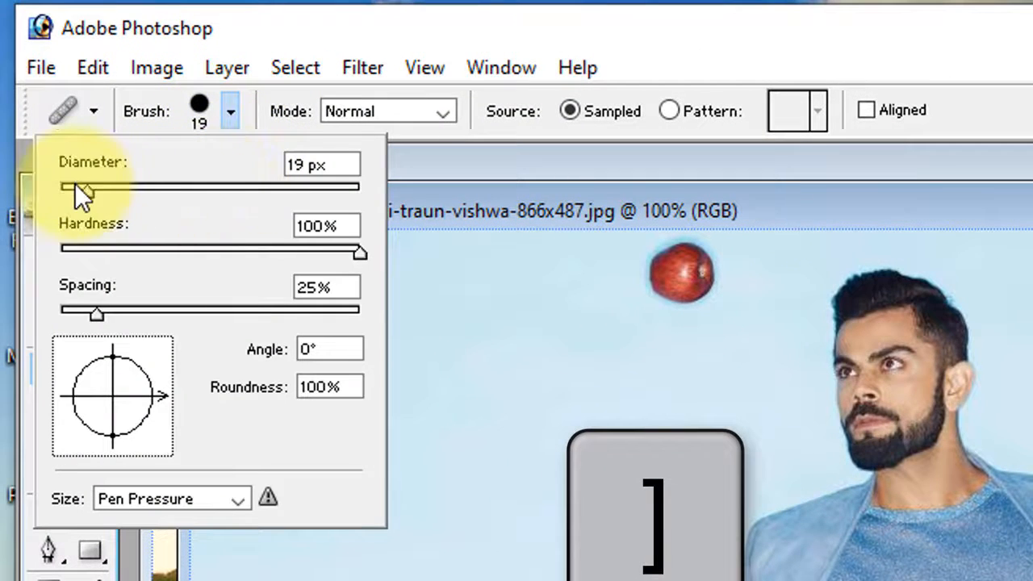
{"action": "left_click_drag", "start_coordinate": [103, 192], "coordinate": [120, 191]}
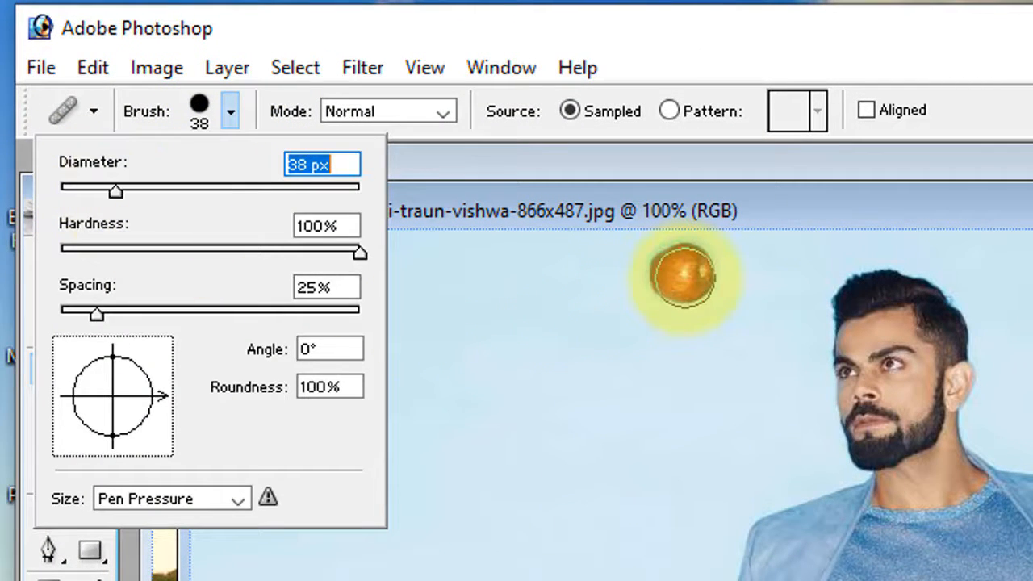
{"action": "left_click", "coordinate": [680, 272]}
{"action": "left_click", "coordinate": [680, 259], "text": "alt"}
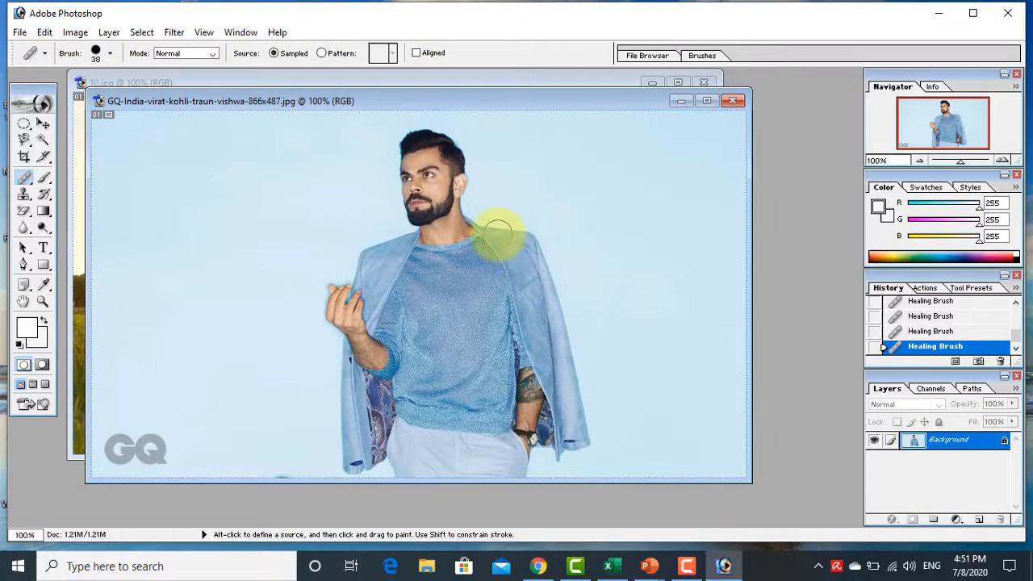
Heal away the man's sideburn and the beard along his jaw below the ear, sampling clean skin from his cheek.
{"action": "key", "text": "ctrl+plus"}
{"action": "key", "text": "ctrl+plus"}
{"action": "scroll", "coordinate": [498, 235], "scroll_direction": "up", "scroll_amount": 3}
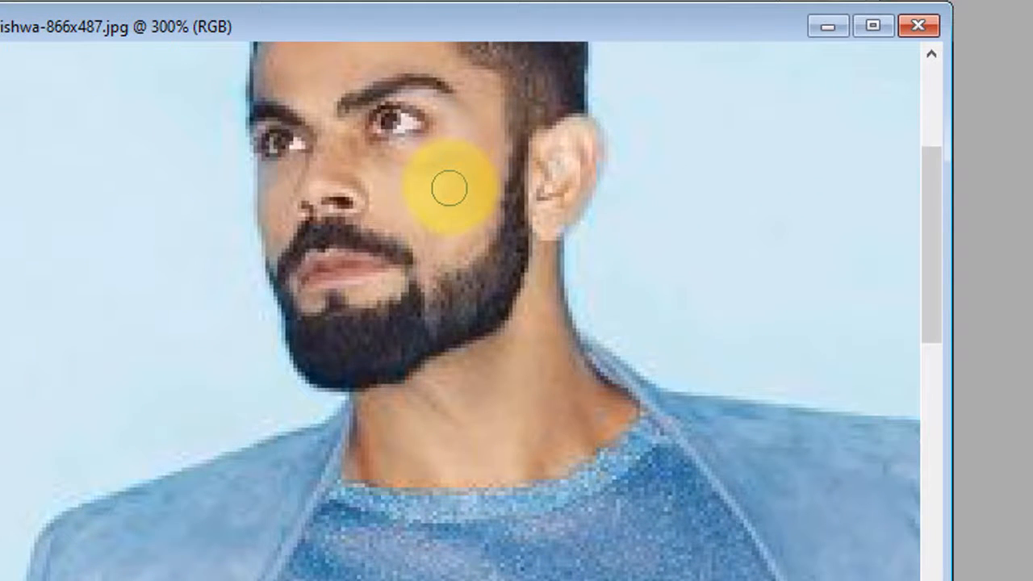
{"action": "left_click_drag", "start_coordinate": [507, 192], "coordinate": [508, 218]}
{"action": "left_click_drag", "start_coordinate": [514, 174], "coordinate": [514, 195]}
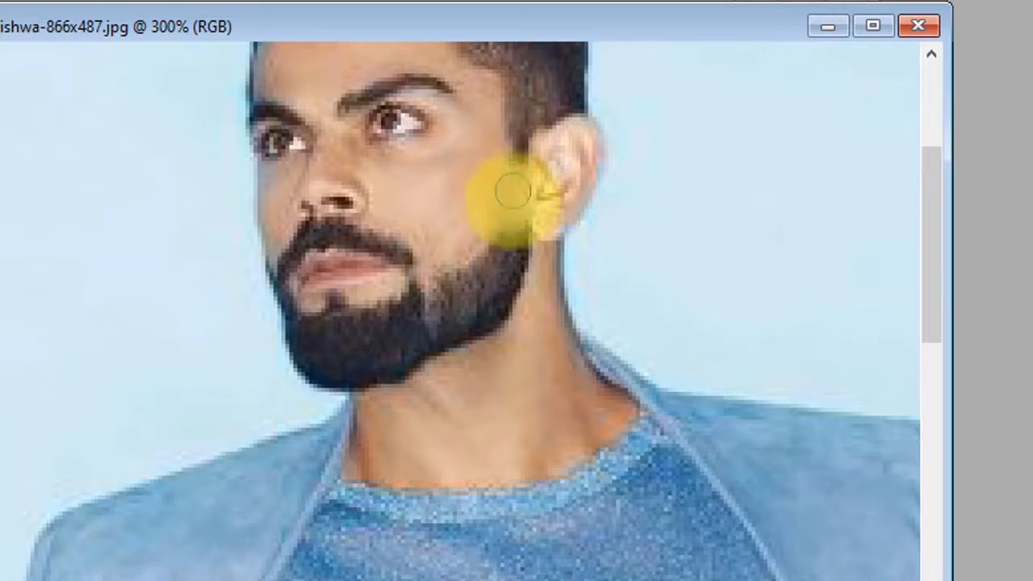
{"action": "left_click", "coordinate": [482, 202], "text": "alt"}
{"action": "mouse_move", "coordinate": [501, 231]}
{"action": "left_mouse_down"}
{"action": "mouse_move", "coordinate": [477, 217]}
{"action": "mouse_move", "coordinate": [513, 254]}
{"action": "mouse_move", "coordinate": [463, 202]}
{"action": "mouse_move", "coordinate": [477, 218]}
{"action": "mouse_move", "coordinate": [484, 294]}
{"action": "left_mouse_up"}
{"action": "left_click", "coordinate": [477, 215], "text": "alt"}
{"action": "left_click", "coordinate": [468, 200], "text": "alt"}
{"action": "left_click", "coordinate": [460, 203], "text": "alt"}
{"action": "left_click_drag", "start_coordinate": [489, 257], "coordinate": [501, 283]}
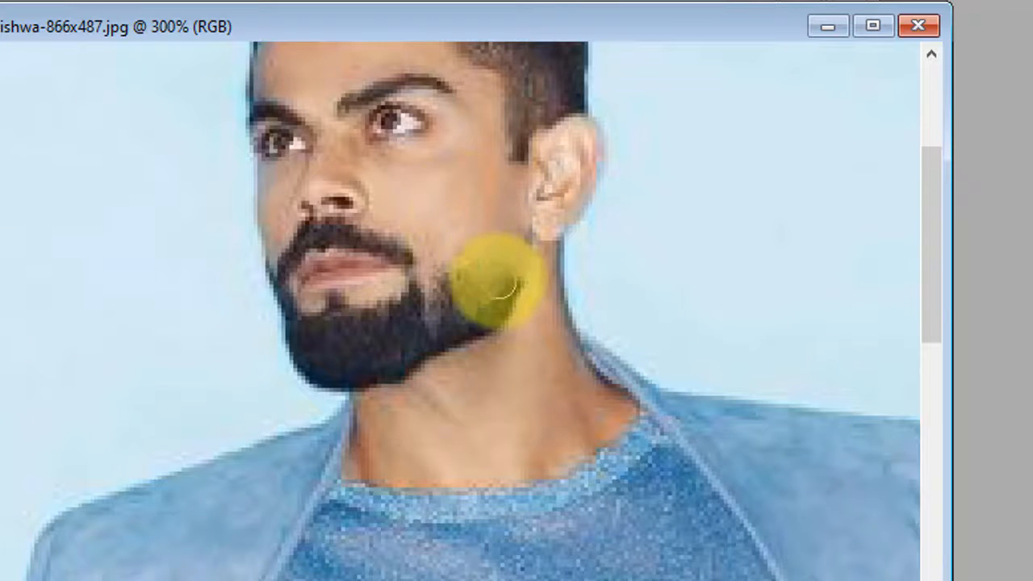
Revert the man's photo to its original snapshot in the history and maximize its document window.
{"action": "scroll", "coordinate": [592, 288], "scroll_direction": "up", "scroll_amount": 5}
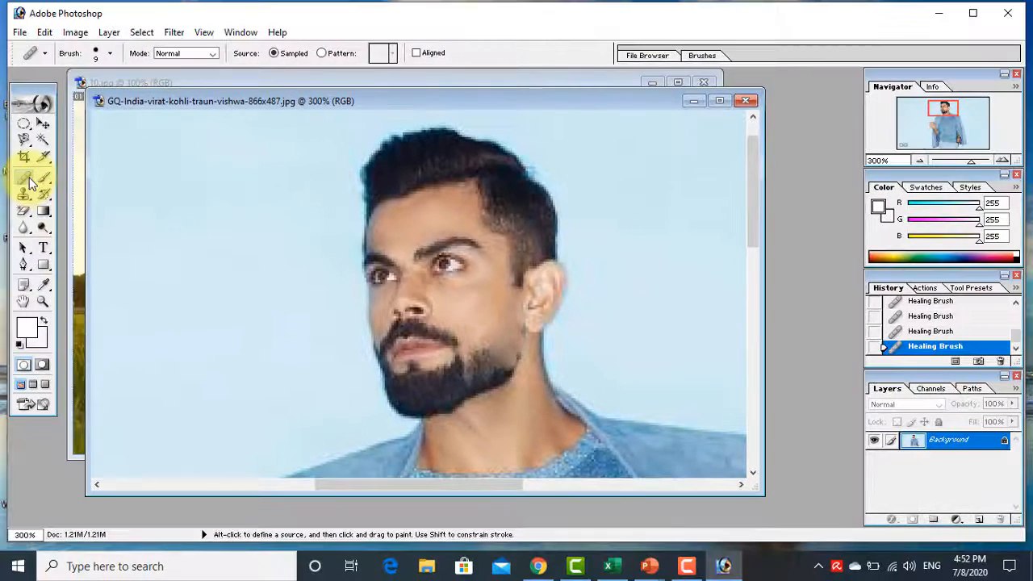
{"action": "scroll", "coordinate": [899, 323], "scroll_direction": "up", "scroll_amount": 4}
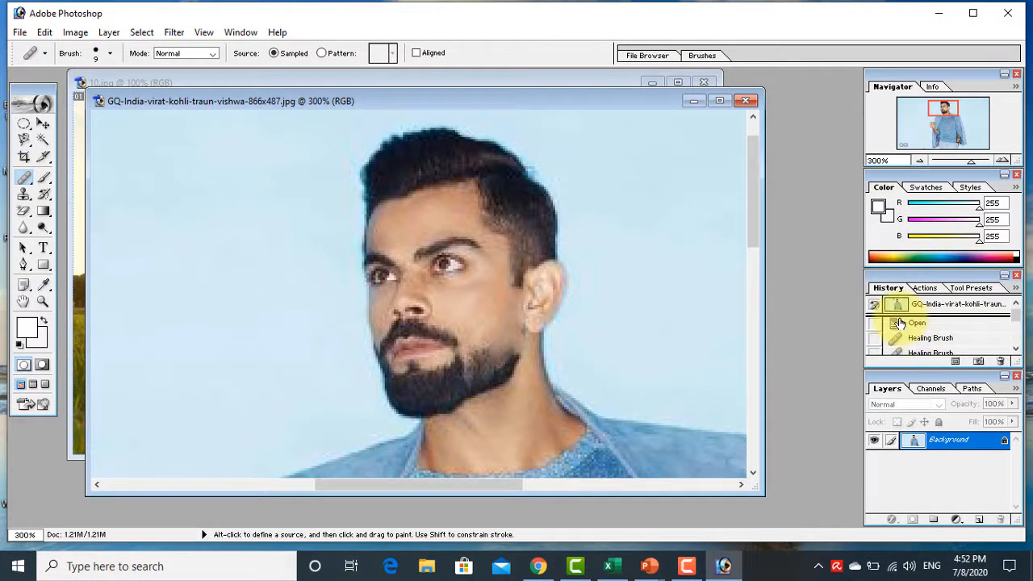
{"action": "left_click", "coordinate": [902, 303]}
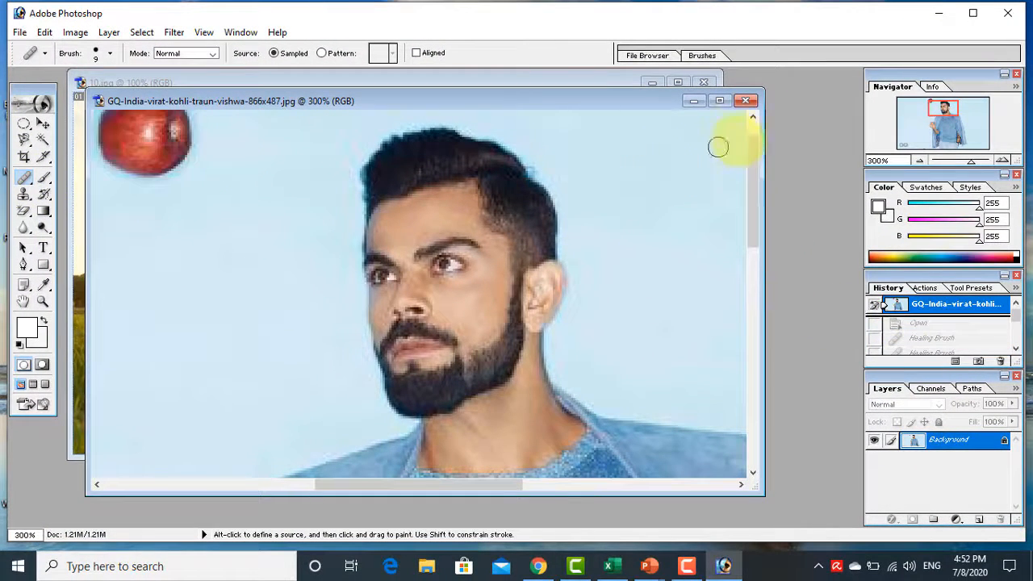
{"action": "left_click", "coordinate": [720, 101]}
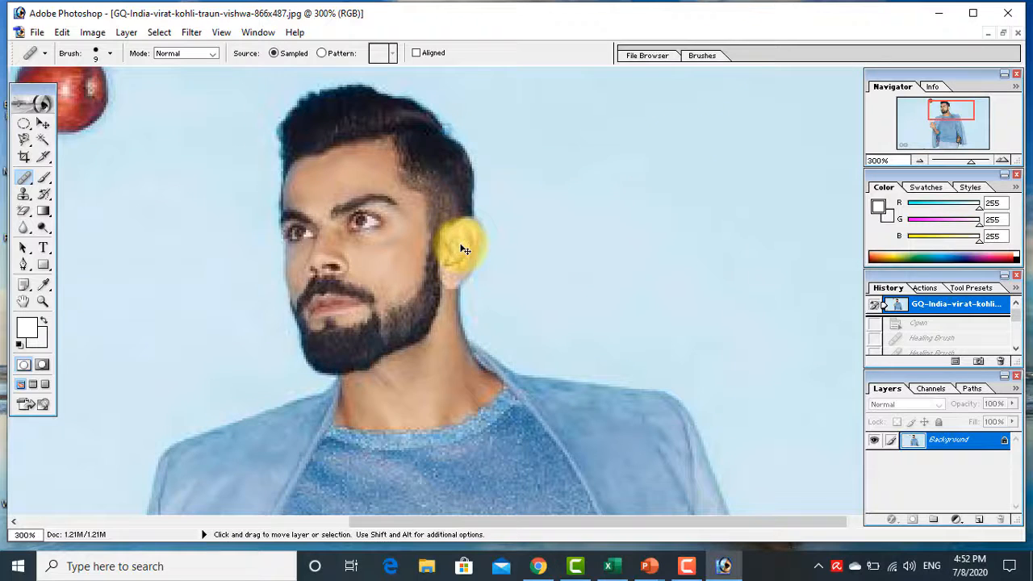
Try the Patch Tool in Source mode, replacing an outlined patch of empty background below the apple with the apple, and undo it.
{"action": "key", "text": "ctrl+minus"}
{"action": "key", "text": "ctrl+minus"}
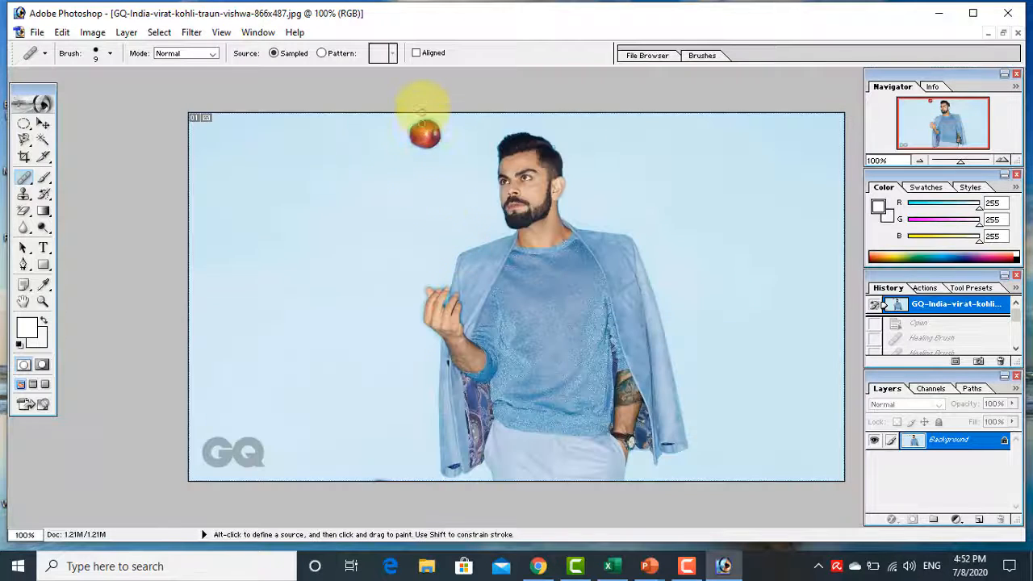
{"action": "key", "text": "ctrl+plus"}
{"action": "scroll", "coordinate": [445, 172], "scroll_direction": "up", "scroll_amount": 5}
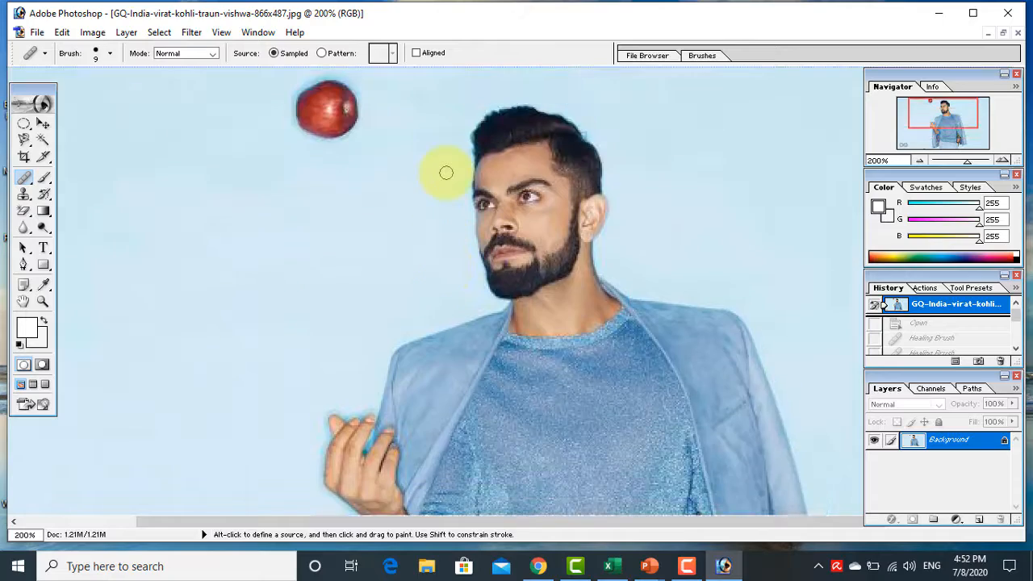
{"action": "left_click", "coordinate": [25, 178]}
{"action": "left_click", "coordinate": [93, 192]}
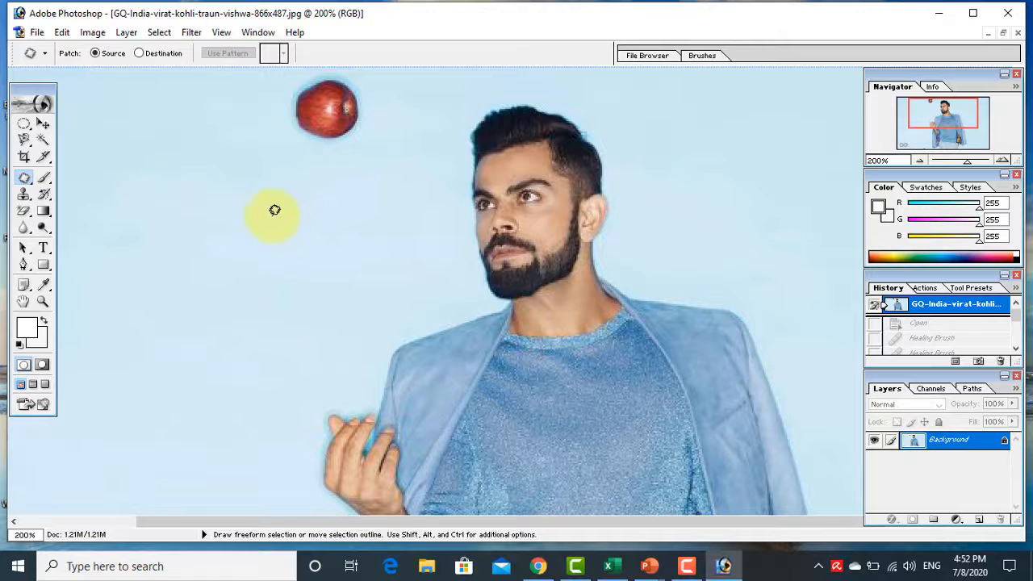
{"action": "left_click", "coordinate": [219, 227]}
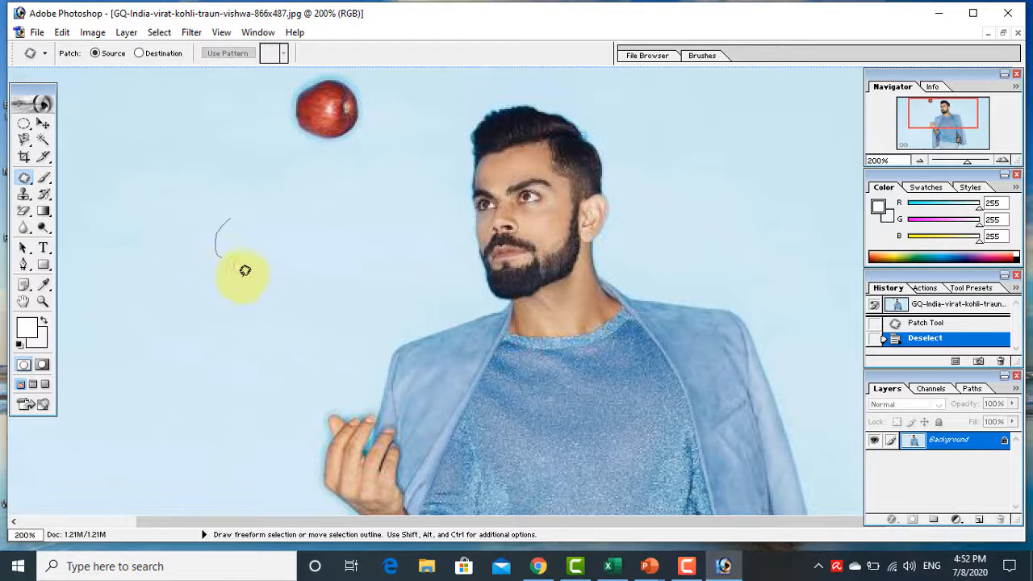
{"action": "left_click_drag", "start_coordinate": [233, 212], "coordinate": [234, 219]}
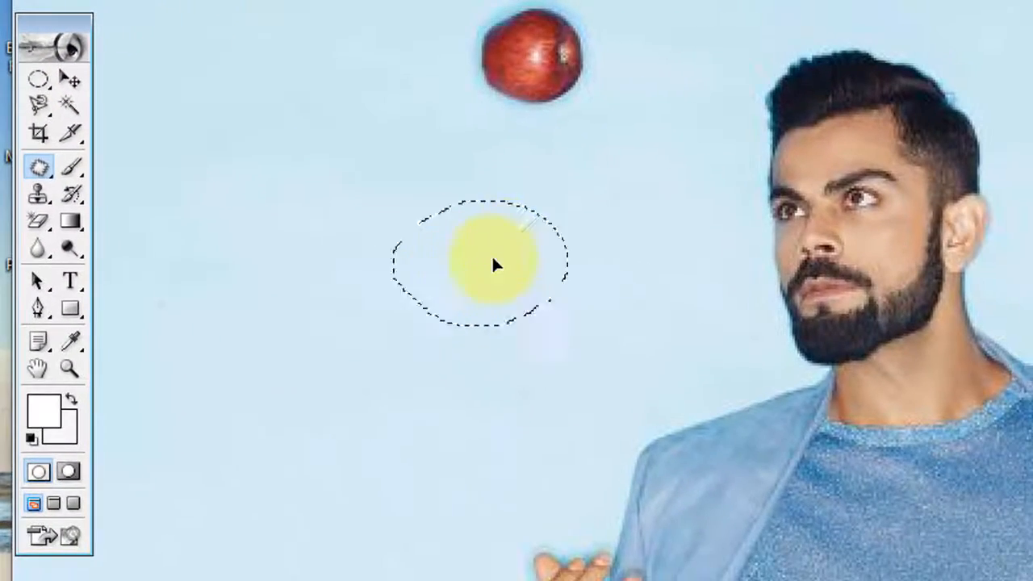
{"action": "left_click_drag", "start_coordinate": [493, 259], "coordinate": [530, 62]}
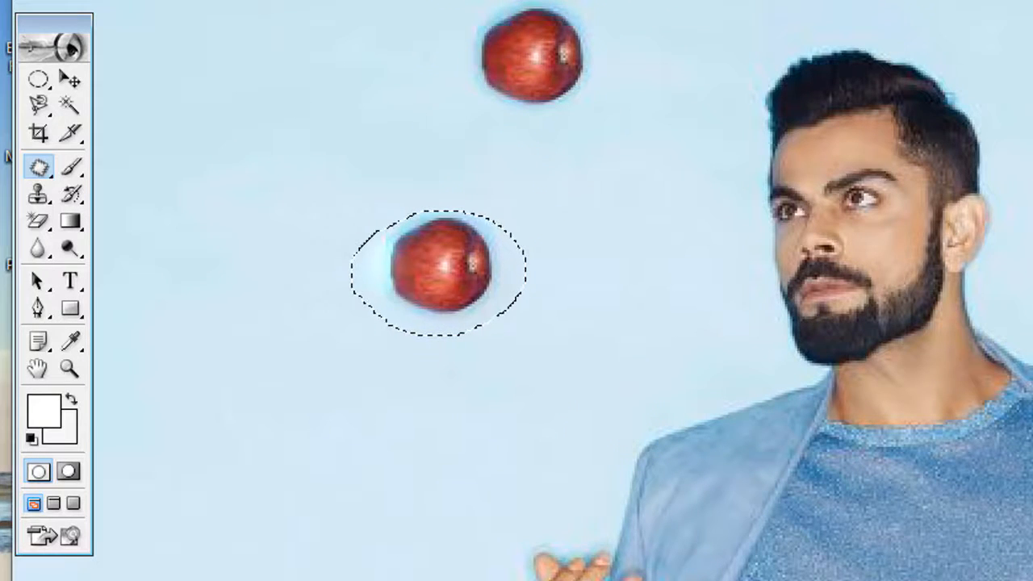
{"action": "key", "text": "ctrl+alt+z"}
{"action": "key", "text": "ctrl+alt+z"}
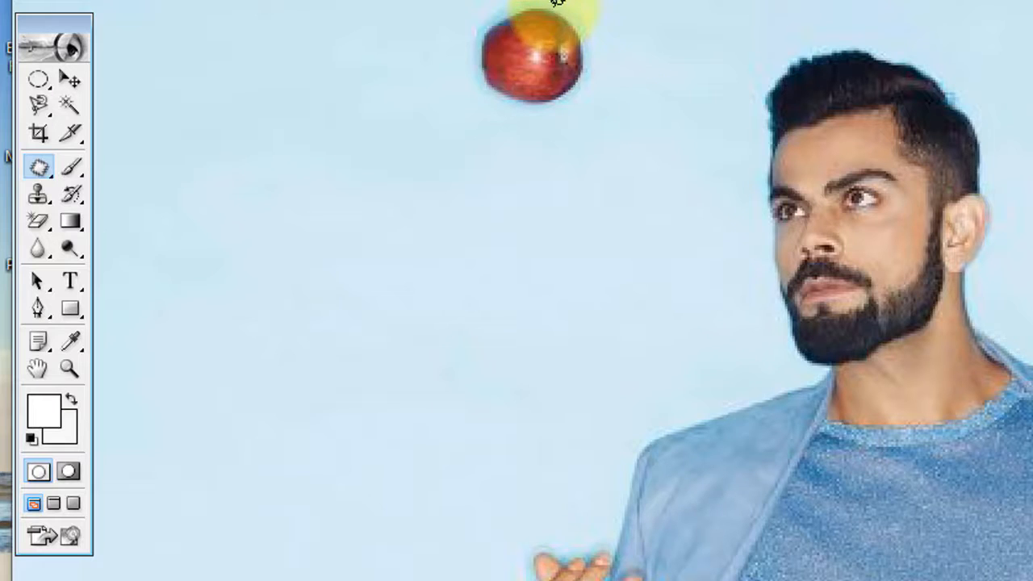
Outline the red apple with the Patch Tool, cover it with clean background from below, and undo the patch.
{"action": "mouse_move", "coordinate": [543, 1]}
{"action": "left_mouse_down"}
{"action": "mouse_move", "coordinate": [476, 34]}
{"action": "mouse_move", "coordinate": [481, 76]}
{"action": "mouse_move", "coordinate": [515, 100]}
{"action": "mouse_move", "coordinate": [592, 98]}
{"action": "mouse_move", "coordinate": [608, 52]}
{"action": "mouse_move", "coordinate": [586, 3]}
{"action": "mouse_move", "coordinate": [531, 4]}
{"action": "left_mouse_up"}
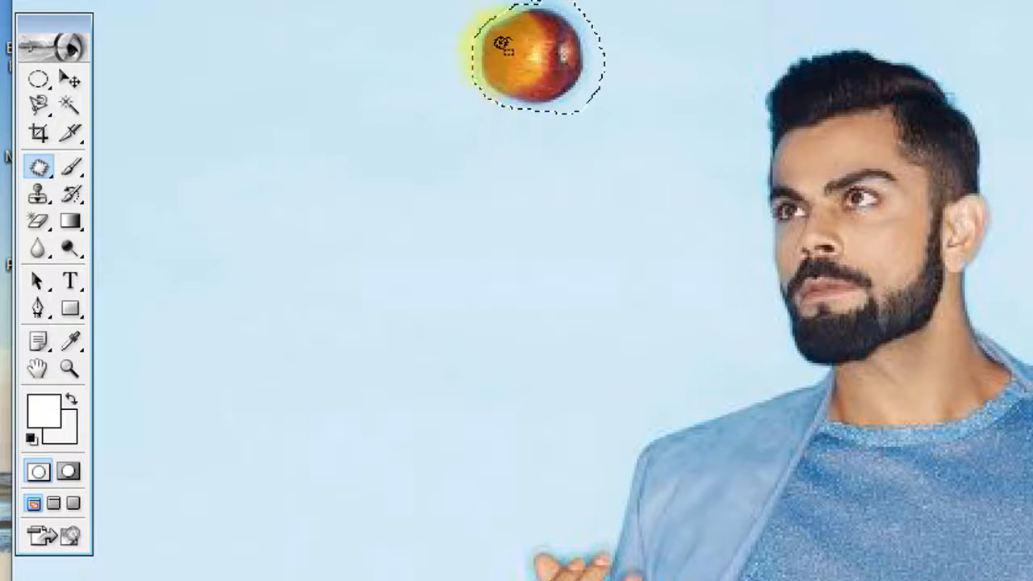
{"action": "left_click_drag", "start_coordinate": [548, 42], "coordinate": [493, 275]}
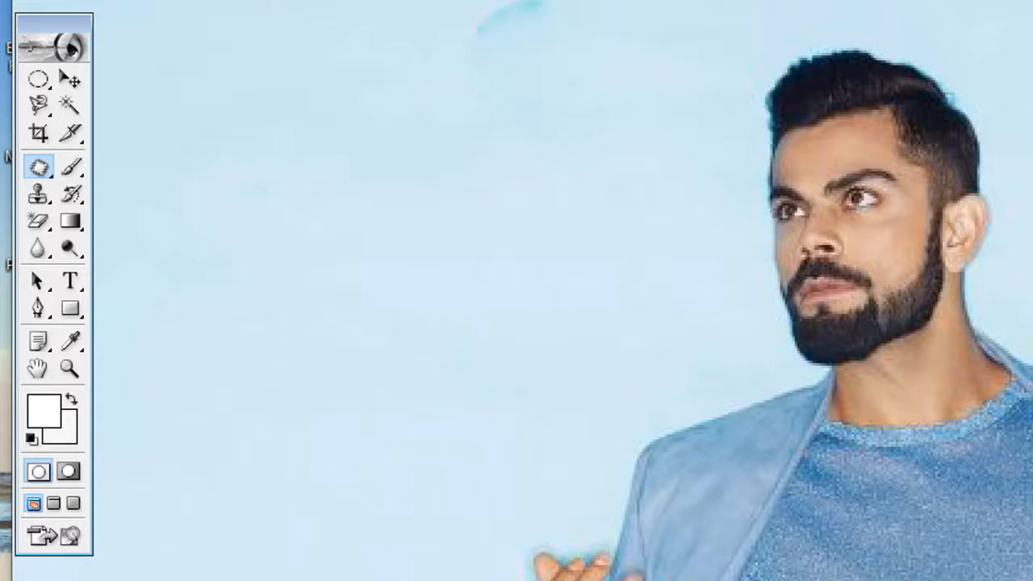
{"action": "key", "text": "ctrl+z"}
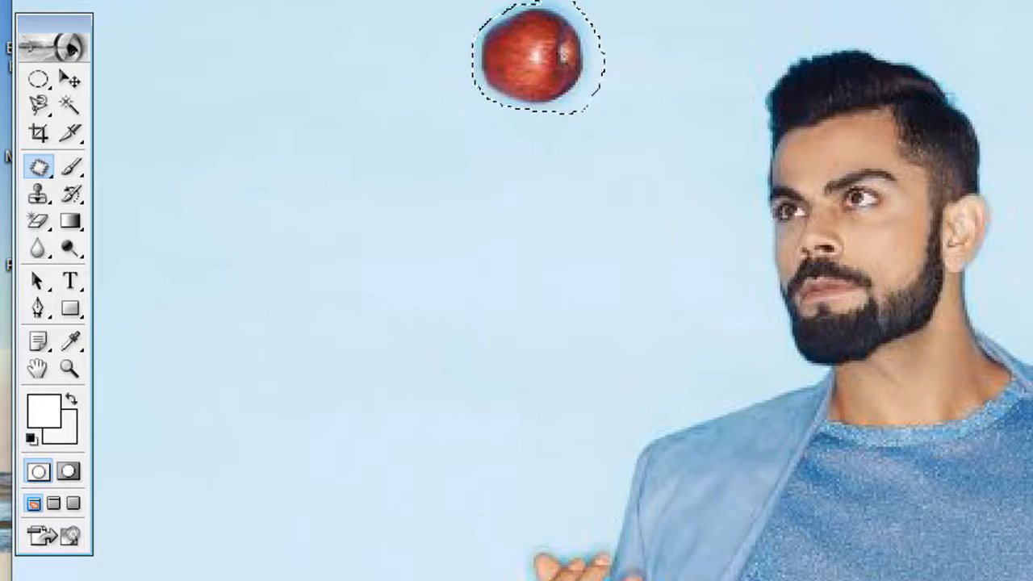
Patch the outlined apple area with the man's face, and step back in the history to before that patch.
{"action": "mouse_move", "coordinate": [481, 9]}
{"action": "left_mouse_down"}
{"action": "mouse_move", "coordinate": [448, 71]}
{"action": "mouse_move", "coordinate": [526, 133]}
{"action": "mouse_move", "coordinate": [617, 78]}
{"action": "mouse_move", "coordinate": [594, 6]}
{"action": "mouse_move", "coordinate": [480, 10]}
{"action": "left_mouse_up"}
{"action": "mouse_move", "coordinate": [508, 88]}
{"action": "left_mouse_down"}
{"action": "mouse_move", "coordinate": [714, 203]}
{"action": "mouse_move", "coordinate": [842, 242]}
{"action": "mouse_move", "coordinate": [840, 228]}
{"action": "left_mouse_up"}
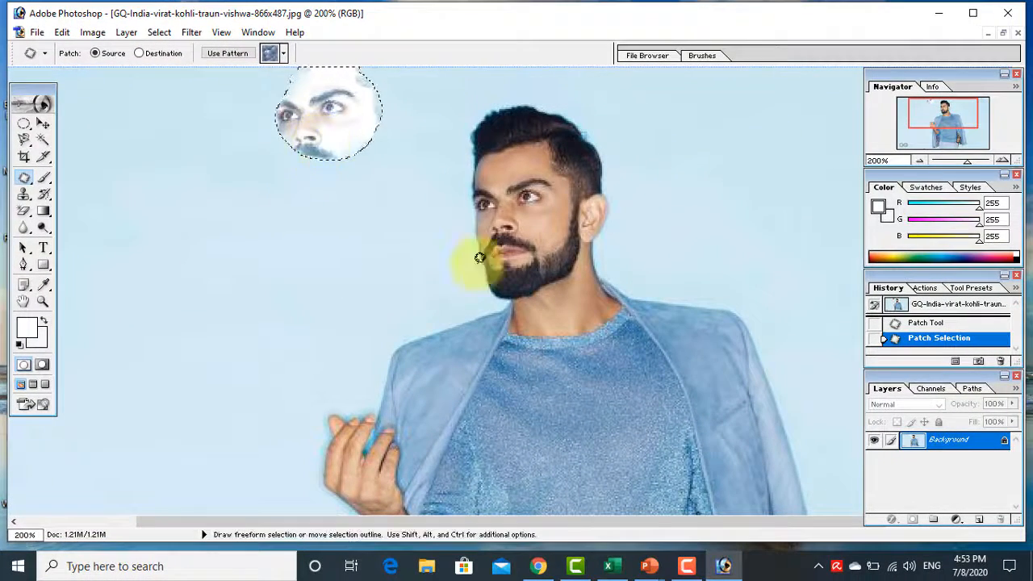
{"action": "left_click", "coordinate": [913, 324]}
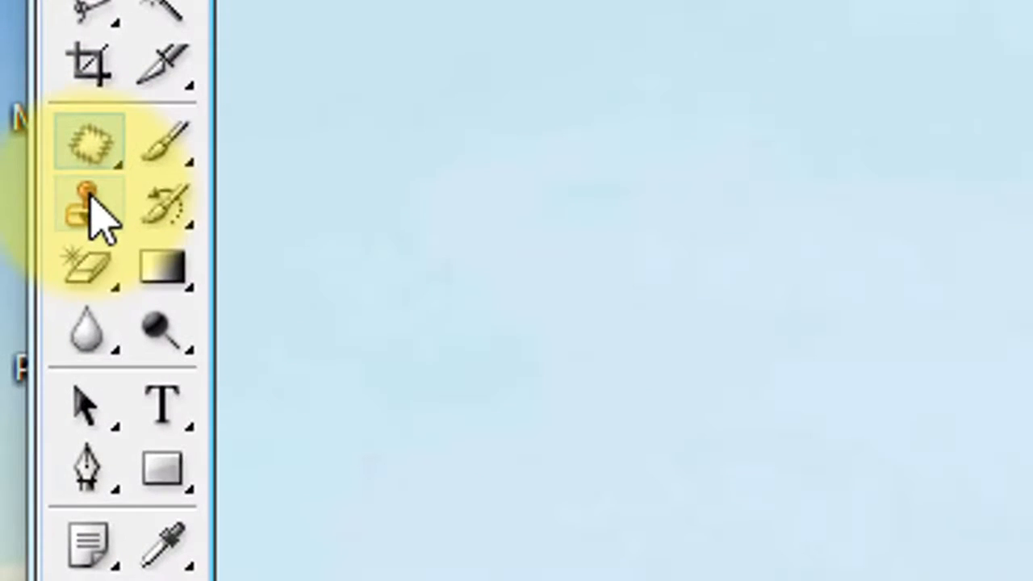
Switch to the Clone Stamp Tool.
{"action": "left_click", "coordinate": [24, 194]}
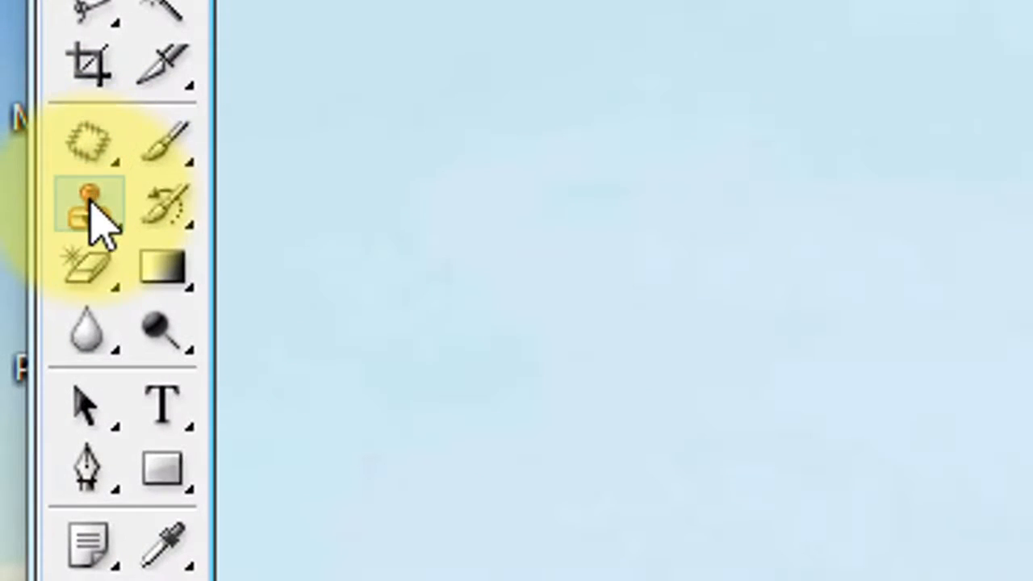
{"action": "left_click", "coordinate": [95, 212]}
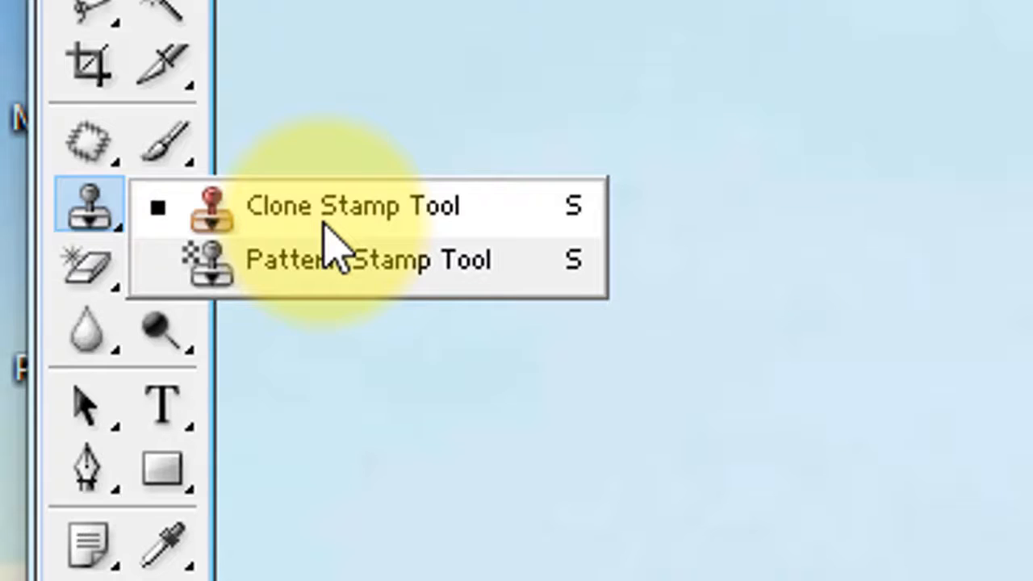
{"action": "left_click", "coordinate": [85, 230]}
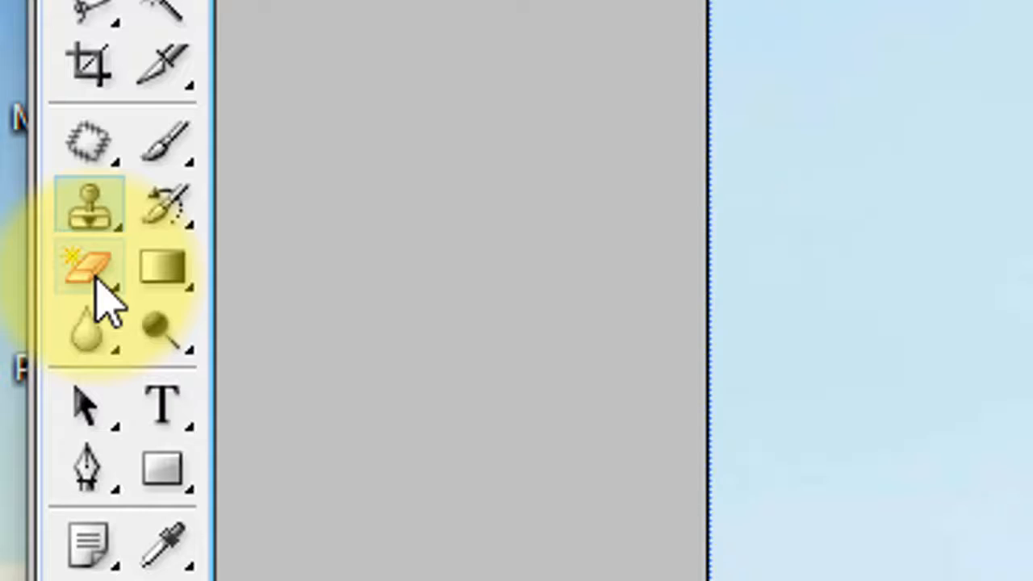
Switch to the Eraser Tool with a soft round brush and set its diameter to 56 px.
{"action": "left_click", "coordinate": [105, 303]}
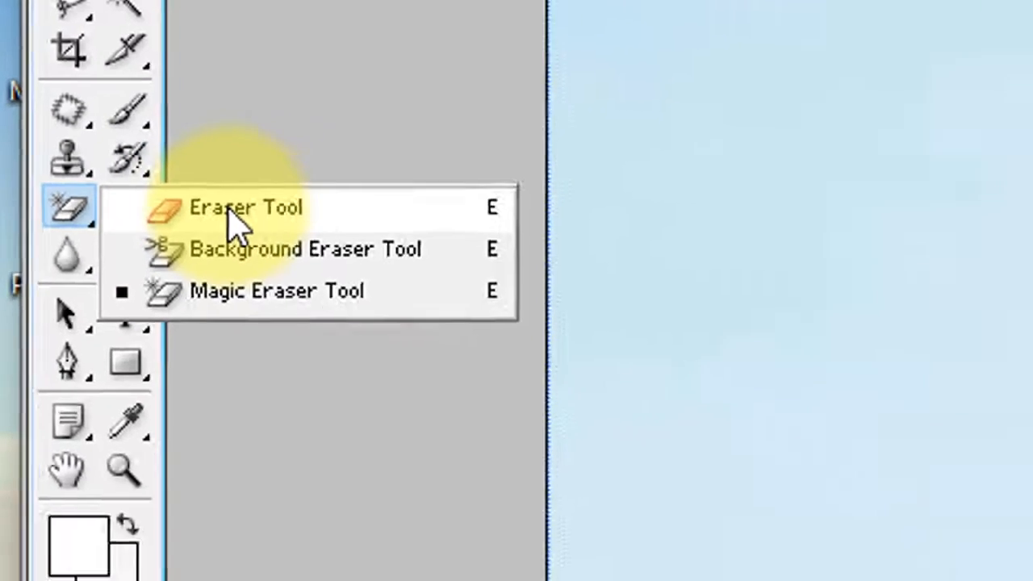
{"action": "left_click", "coordinate": [281, 276]}
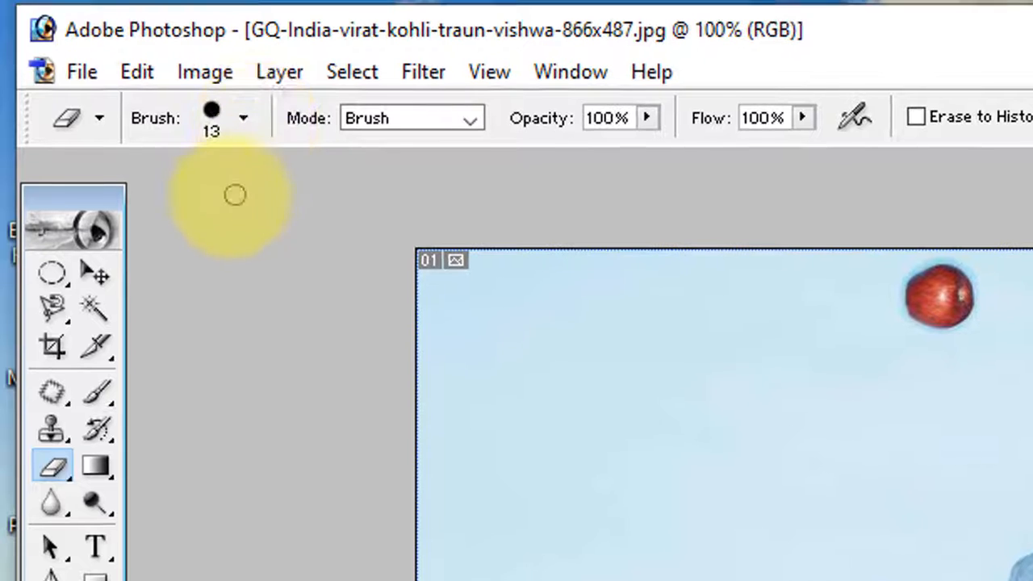
{"action": "left_click", "coordinate": [245, 119]}
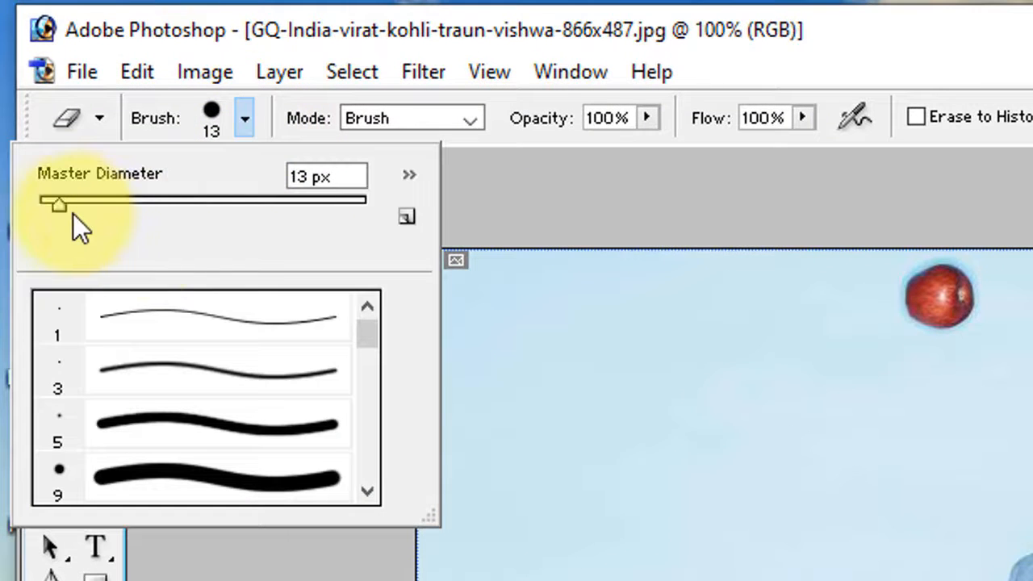
{"action": "left_click_drag", "start_coordinate": [115, 212], "coordinate": [116, 213]}
{"action": "mouse_move", "coordinate": [362, 337]}
{"action": "left_mouse_down"}
{"action": "mouse_move", "coordinate": [369, 375]}
{"action": "mouse_move", "coordinate": [372, 356]}
{"action": "left_mouse_up"}
{"action": "left_click", "coordinate": [244, 355]}
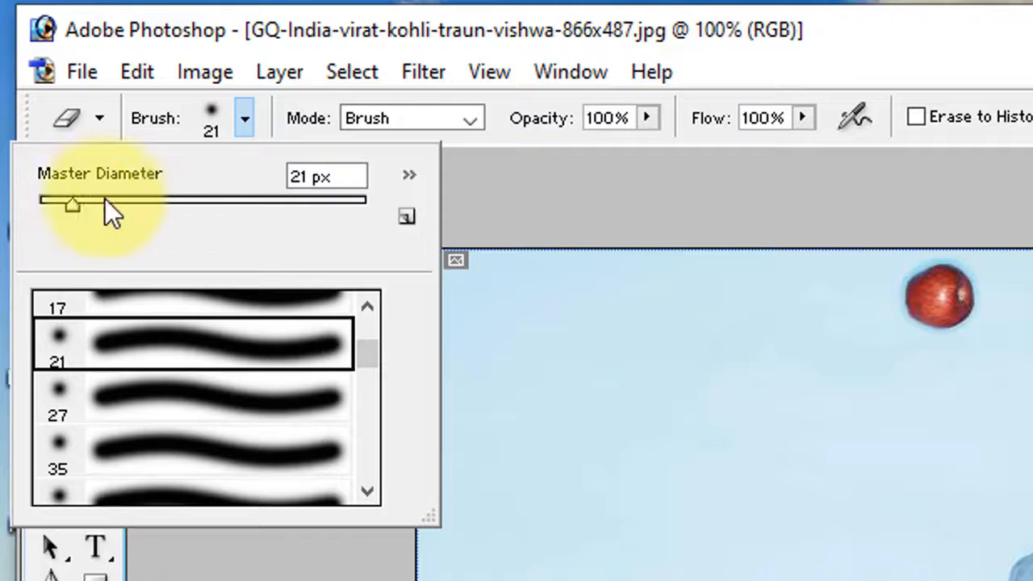
{"action": "left_click_drag", "start_coordinate": [117, 210], "coordinate": [143, 212]}
Try erasing freehand across the light blue background and the man's lower body, and revert the photo to its original snapshot.
{"action": "mouse_move", "coordinate": [571, 362]}
{"action": "left_mouse_down"}
{"action": "mouse_move", "coordinate": [613, 307]}
{"action": "mouse_move", "coordinate": [416, 415]}
{"action": "mouse_move", "coordinate": [400, 348]}
{"action": "left_mouse_up"}
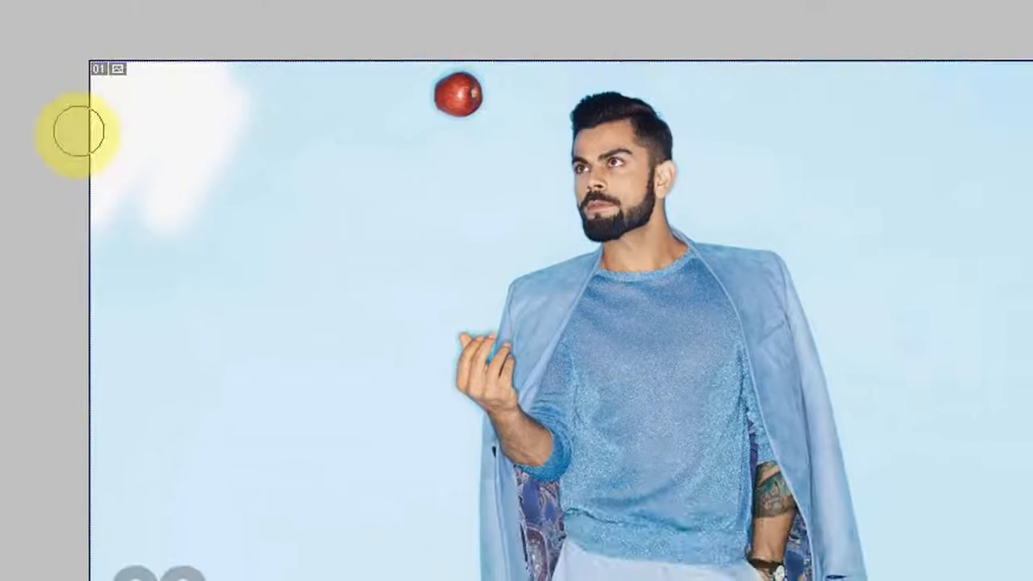
{"action": "mouse_move", "coordinate": [78, 132]}
{"action": "left_mouse_down"}
{"action": "mouse_move", "coordinate": [174, 66]}
{"action": "mouse_move", "coordinate": [195, 139]}
{"action": "mouse_move", "coordinate": [349, 56]}
{"action": "mouse_move", "coordinate": [121, 300]}
{"action": "mouse_move", "coordinate": [283, 338]}
{"action": "mouse_move", "coordinate": [301, 365]}
{"action": "mouse_move", "coordinate": [364, 409]}
{"action": "mouse_move", "coordinate": [307, 508]}
{"action": "mouse_move", "coordinate": [755, 577]}
{"action": "mouse_move", "coordinate": [944, 572]}
{"action": "left_mouse_up"}
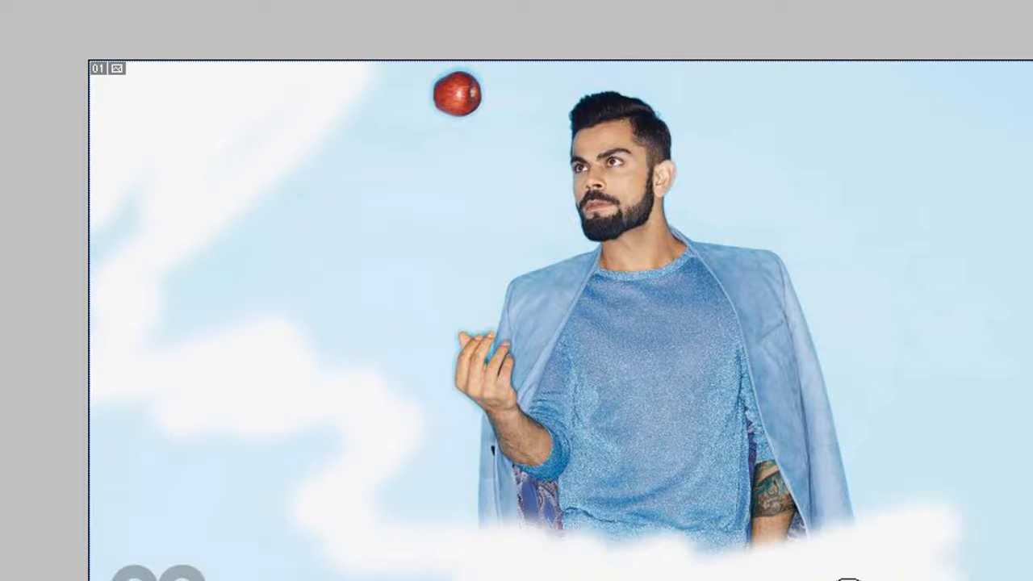
{"action": "mouse_move", "coordinate": [691, 580]}
{"action": "left_mouse_down"}
{"action": "mouse_move", "coordinate": [1009, 565]}
{"action": "mouse_move", "coordinate": [865, 503]}
{"action": "mouse_move", "coordinate": [469, 533]}
{"action": "left_mouse_up"}
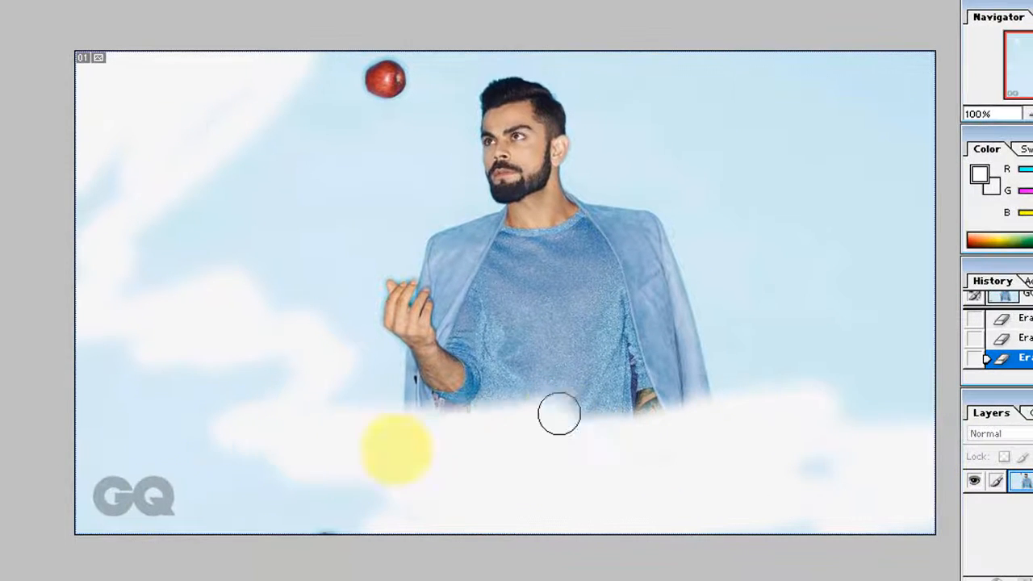
{"action": "mouse_move", "coordinate": [559, 414]}
{"action": "left_mouse_down"}
{"action": "mouse_move", "coordinate": [326, 473]}
{"action": "mouse_move", "coordinate": [168, 498]}
{"action": "mouse_move", "coordinate": [309, 533]}
{"action": "mouse_move", "coordinate": [146, 491]}
{"action": "mouse_move", "coordinate": [44, 412]}
{"action": "mouse_move", "coordinate": [12, 423]}
{"action": "mouse_move", "coordinate": [89, 452]}
{"action": "left_mouse_up"}
{"action": "mouse_move", "coordinate": [326, 309]}
{"action": "left_mouse_down"}
{"action": "mouse_move", "coordinate": [295, 277]}
{"action": "mouse_move", "coordinate": [226, 323]}
{"action": "mouse_move", "coordinate": [456, 120]}
{"action": "mouse_move", "coordinate": [440, 218]}
{"action": "left_mouse_up"}
{"action": "left_click", "coordinate": [1018, 346]}
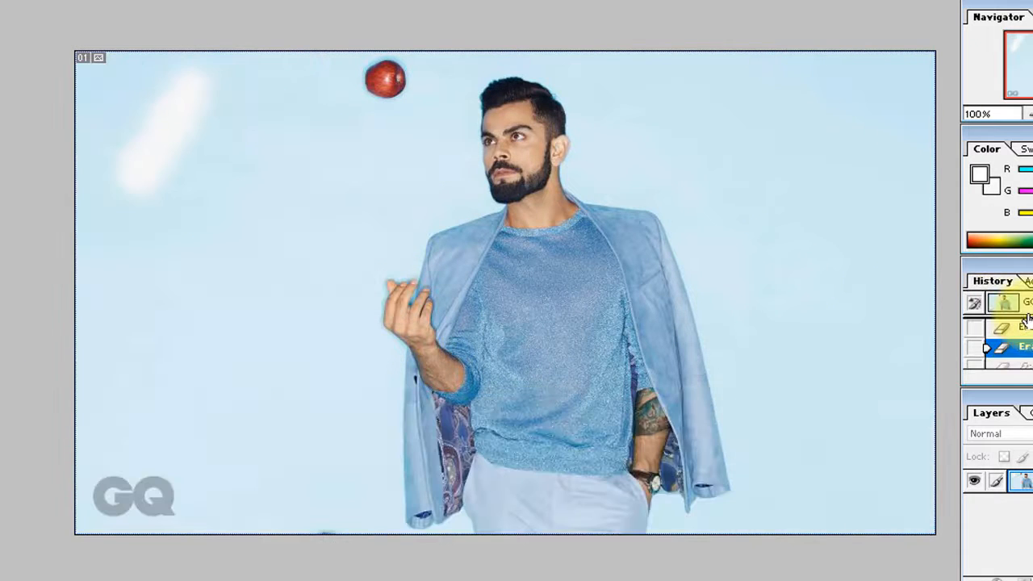
{"action": "left_click", "coordinate": [1007, 303]}
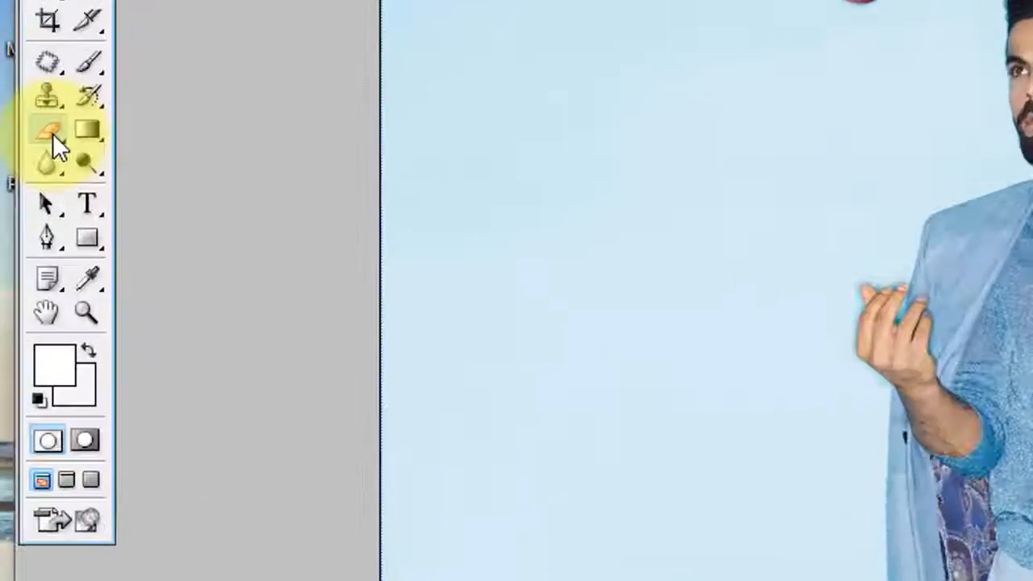
Erase the light blue background and the GQ logo to transparency with the Magic Eraser Tool.
{"action": "right_click", "coordinate": [13, 212]}
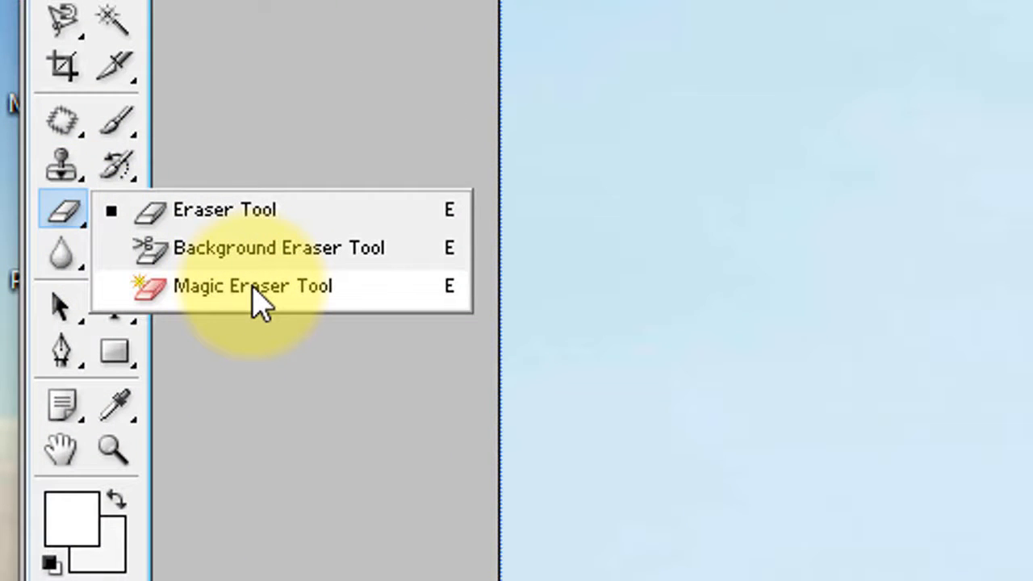
{"action": "left_click", "coordinate": [261, 300]}
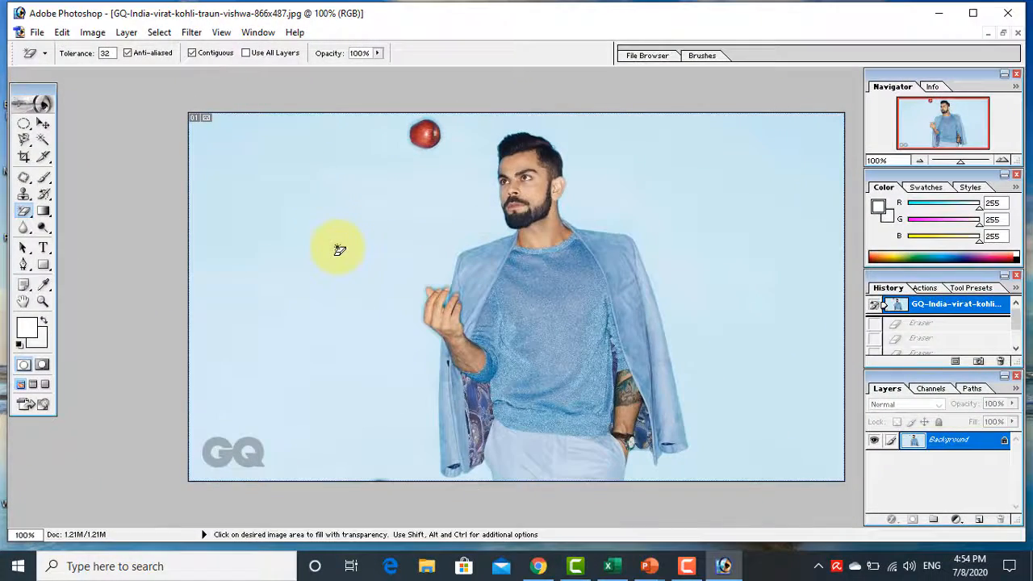
{"action": "left_click", "coordinate": [721, 256]}
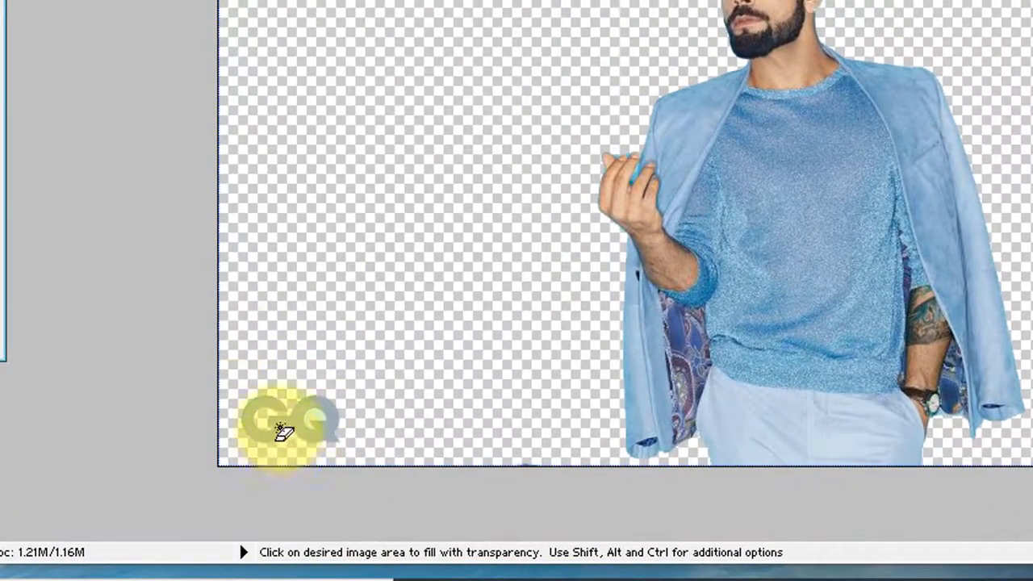
{"action": "left_click", "coordinate": [281, 427]}
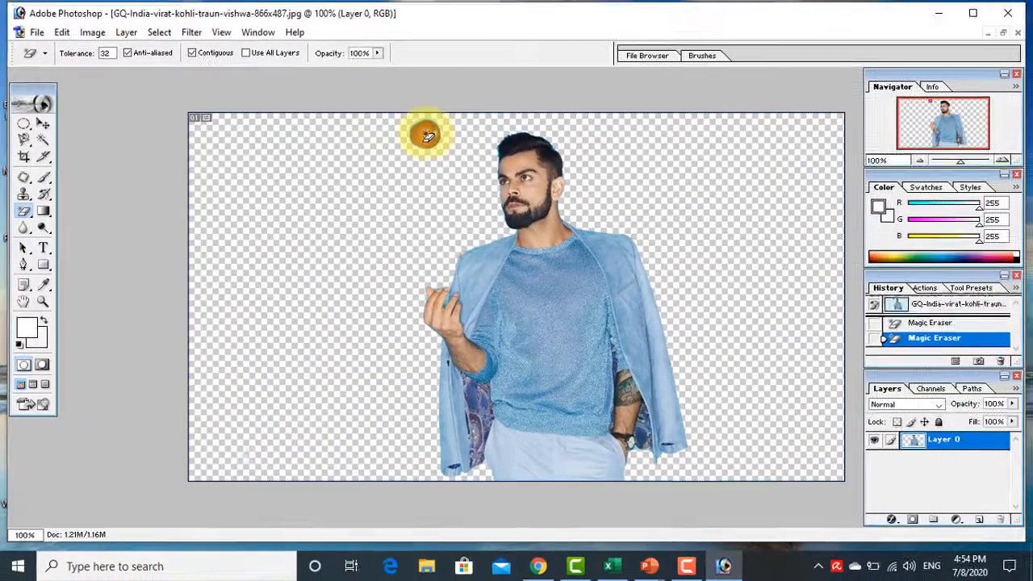
Erase the red apple with the Magic Eraser and wipe away its remains with the regular Eraser Tool.
{"action": "left_click", "coordinate": [486, 46]}
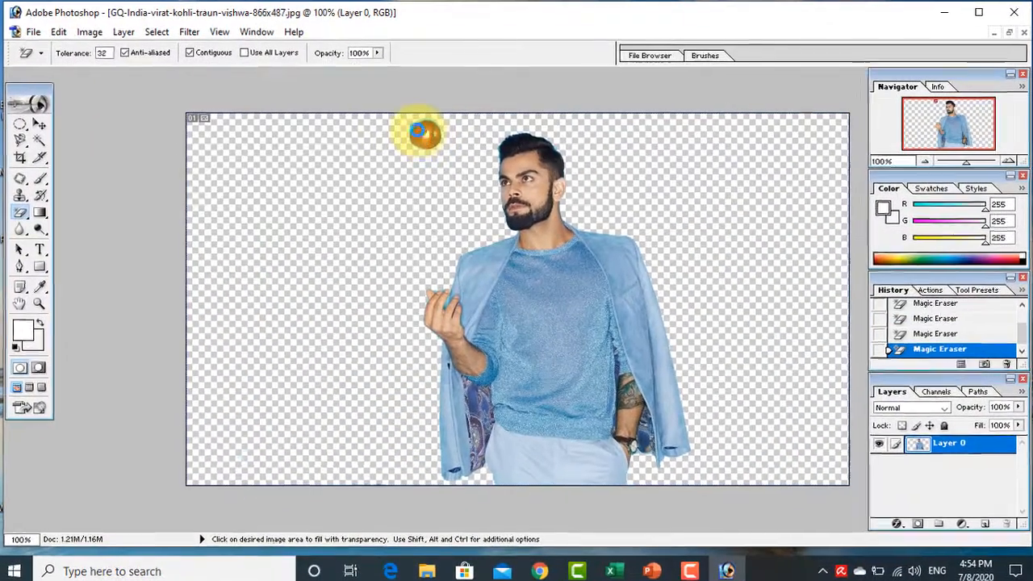
{"action": "left_click", "coordinate": [417, 129]}
{"action": "left_click", "coordinate": [434, 135]}
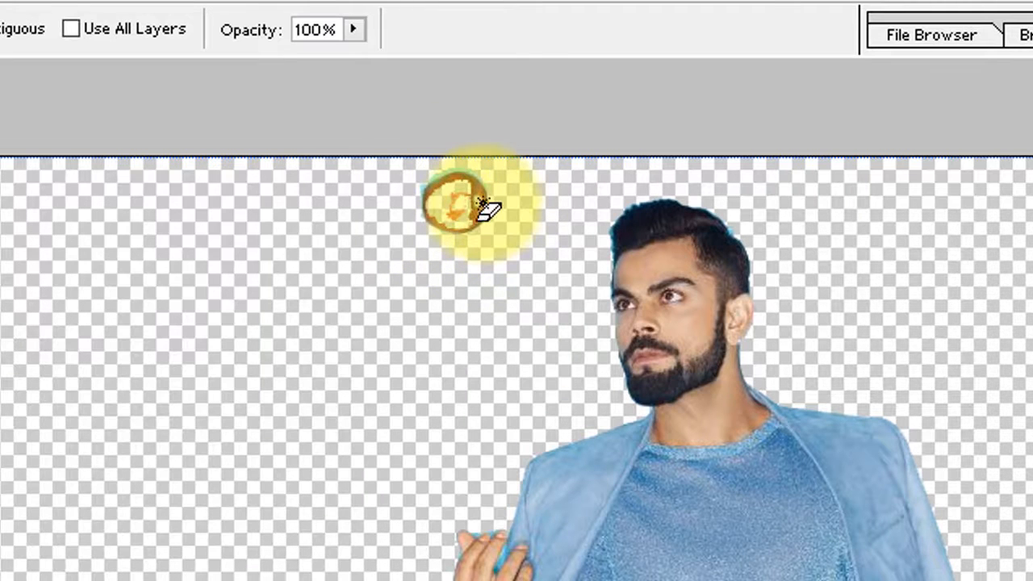
{"action": "right_click", "coordinate": [58, 96]}
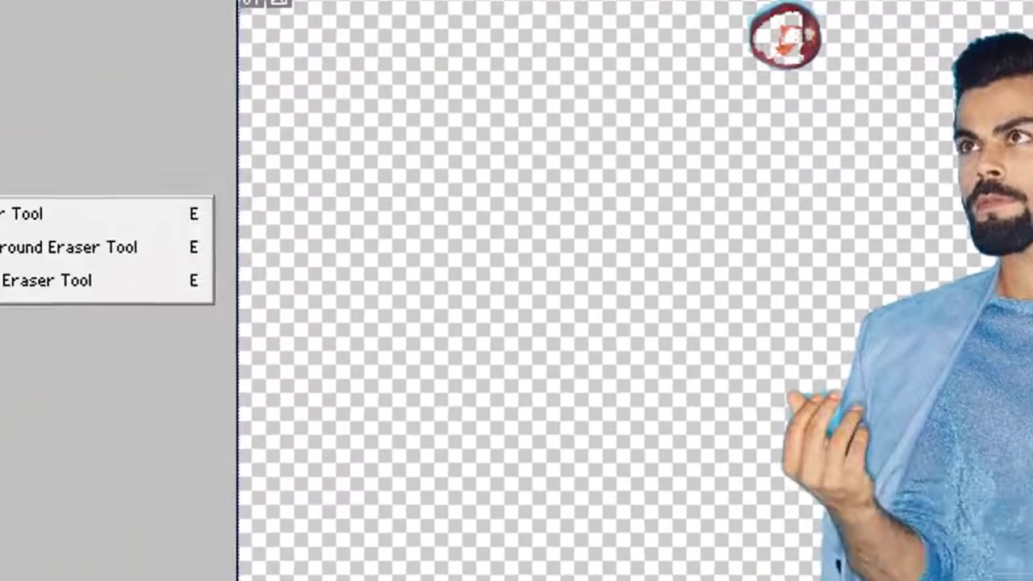
{"action": "left_click", "coordinate": [161, 100]}
{"action": "left_click_drag", "start_coordinate": [440, 202], "coordinate": [481, 182]}
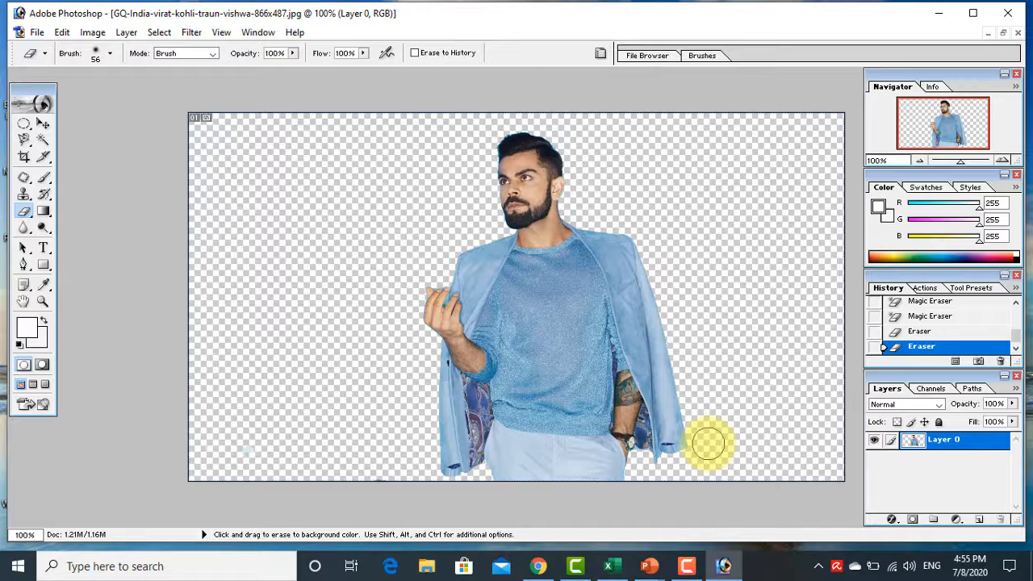
Switch back to the Magic Eraser Tool and erase the man's blue sweater and jacket areas to transparency.
{"action": "left_click_drag", "start_coordinate": [27, 216], "coordinate": [71, 246]}
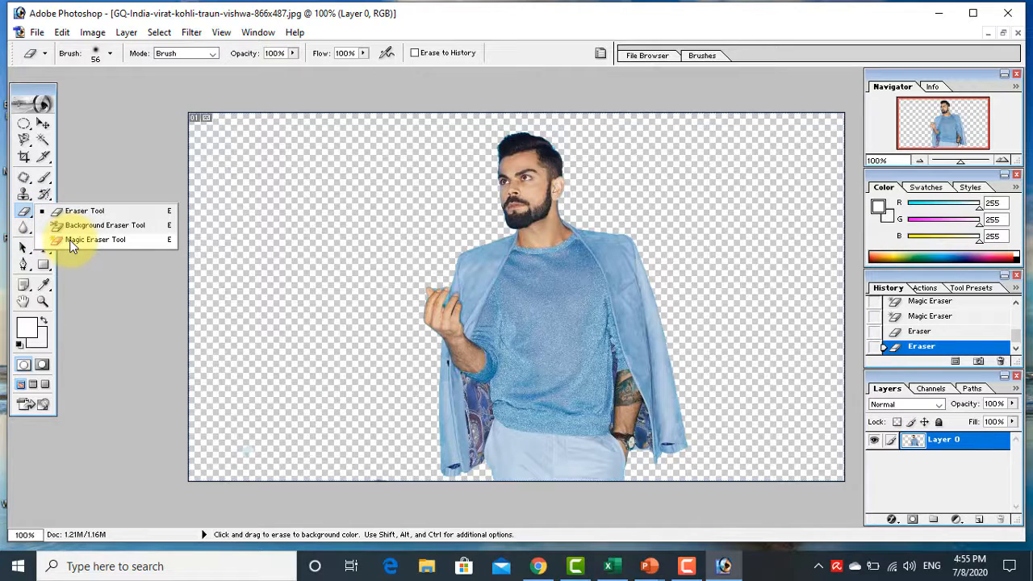
{"action": "left_click_drag", "start_coordinate": [71, 246], "coordinate": [71, 241]}
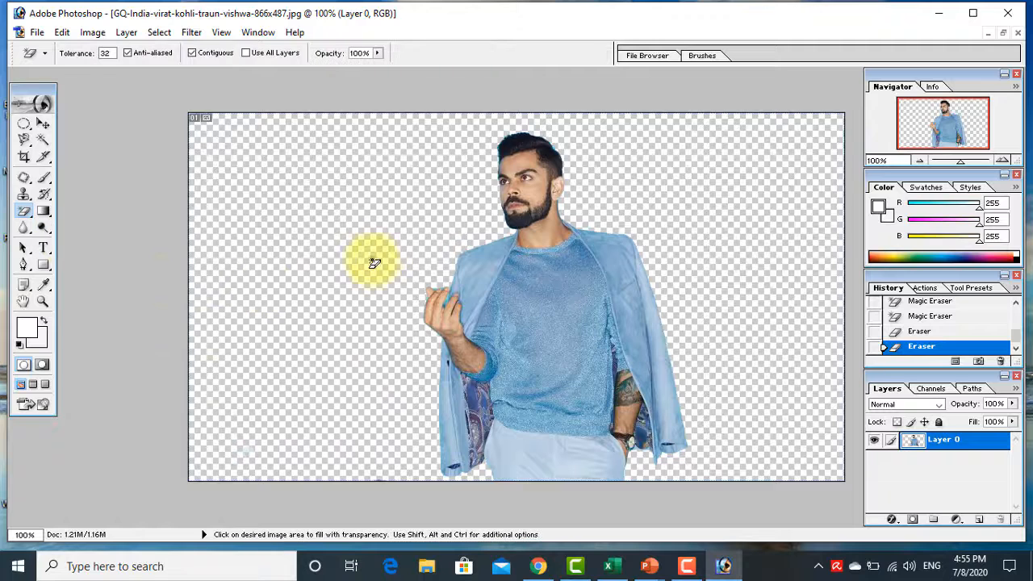
{"action": "left_click", "coordinate": [526, 292]}
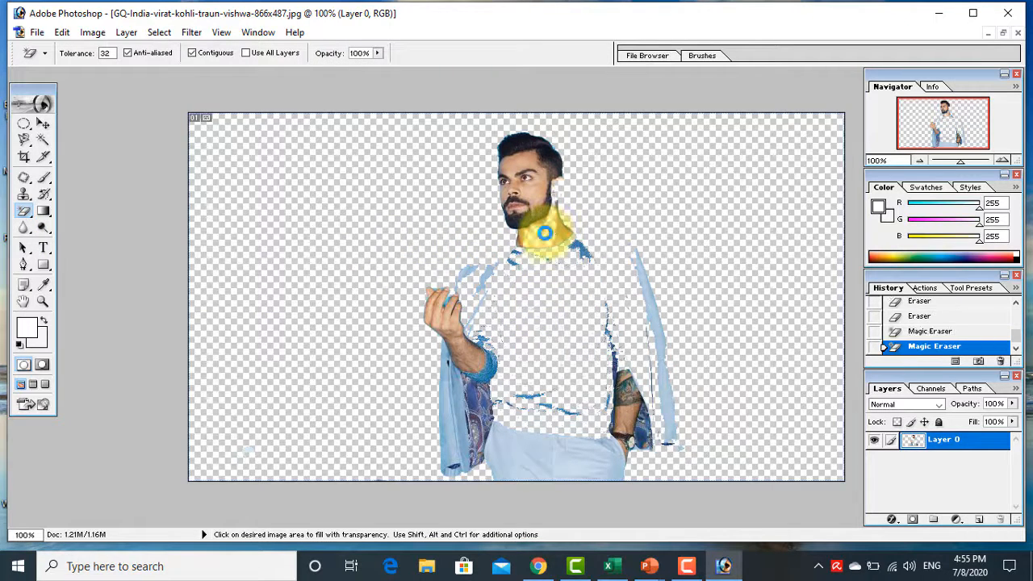
Erase the man's neck and trousers with the Magic Eraser Tool, and revert the GQ photo to its original snapshot.
{"action": "left_click", "coordinate": [544, 233]}
{"action": "left_click", "coordinate": [508, 466]}
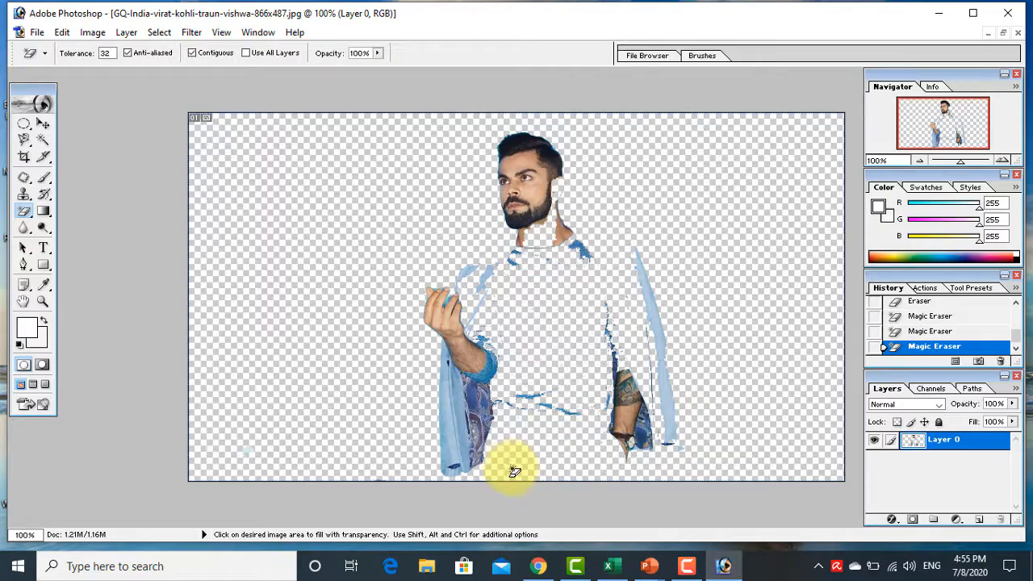
{"action": "left_click", "coordinate": [917, 330]}
{"action": "left_click", "coordinate": [915, 316]}
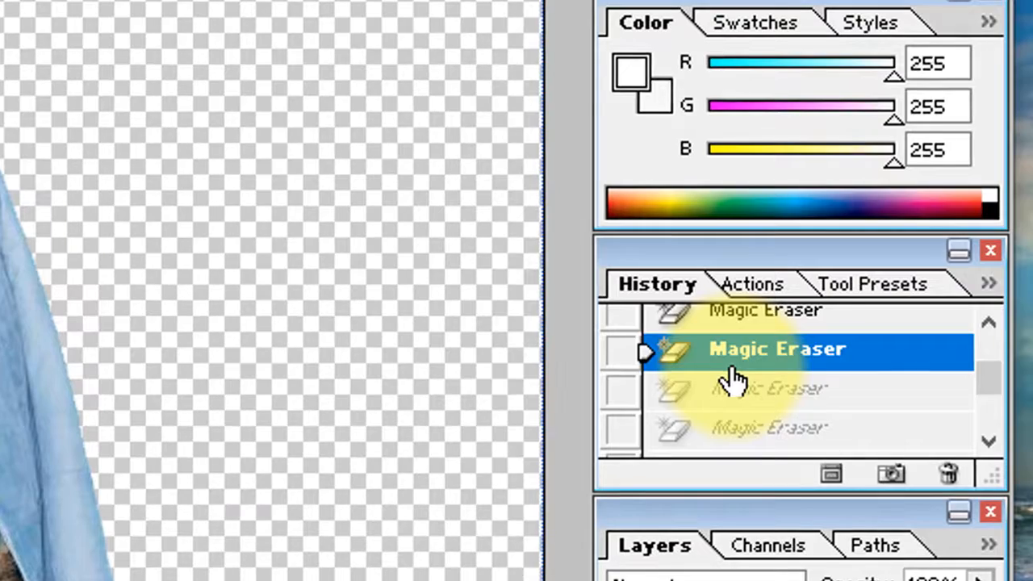
{"action": "scroll", "coordinate": [734, 379], "scroll_direction": "up", "scroll_amount": 5}
{"action": "left_click", "coordinate": [729, 339]}
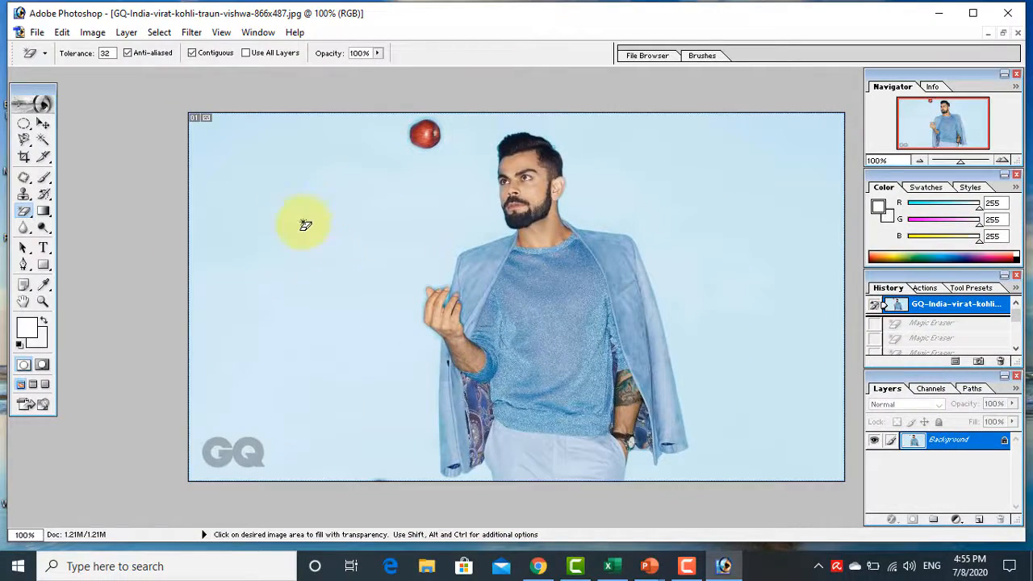
Try erasing the GQ photo's light blue background with the Magic Eraser Tool, and undo the erasure.
{"action": "left_click", "coordinate": [276, 226]}
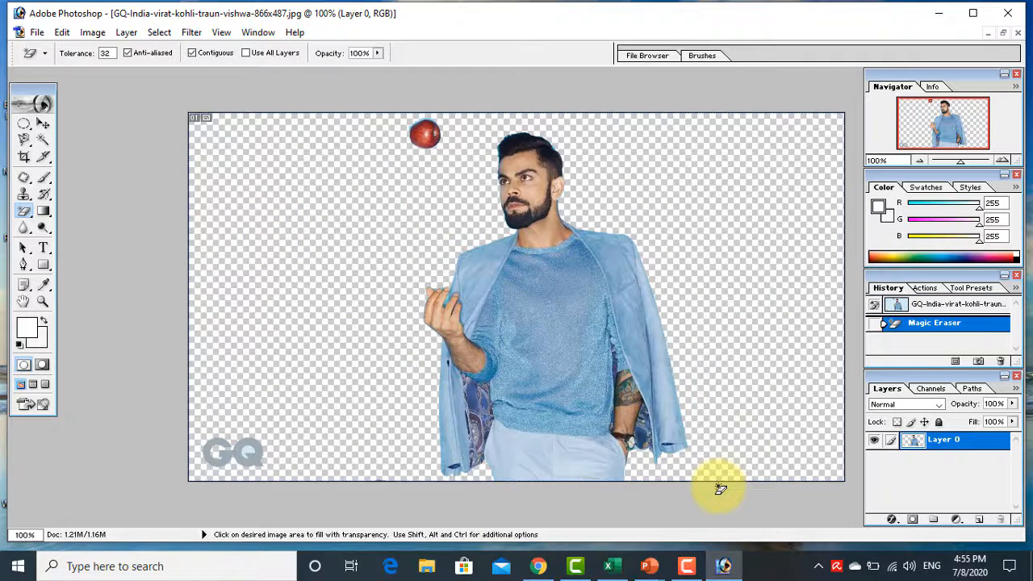
{"action": "key", "text": "ctrl+z"}
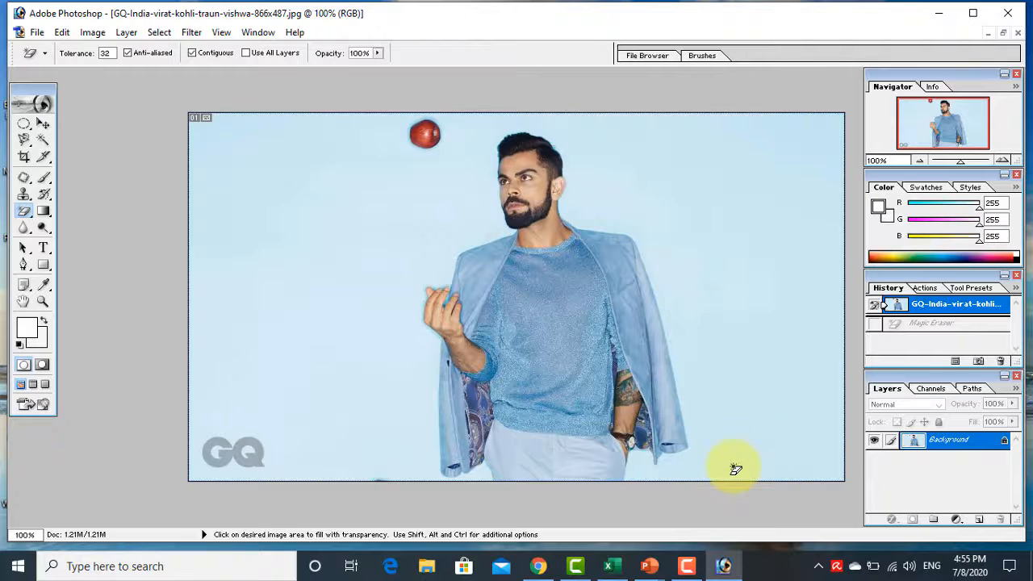
Restore the floating document windows, move the 10.jpg window aside, and maximize the 827284.jpg portrait.
{"action": "left_click", "coordinate": [1002, 32]}
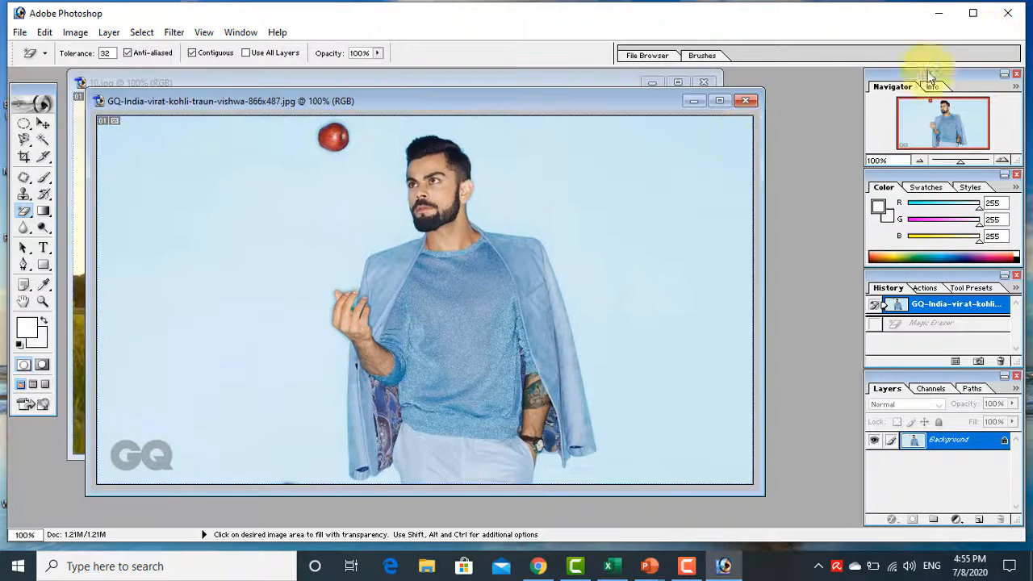
{"action": "left_click", "coordinate": [565, 81]}
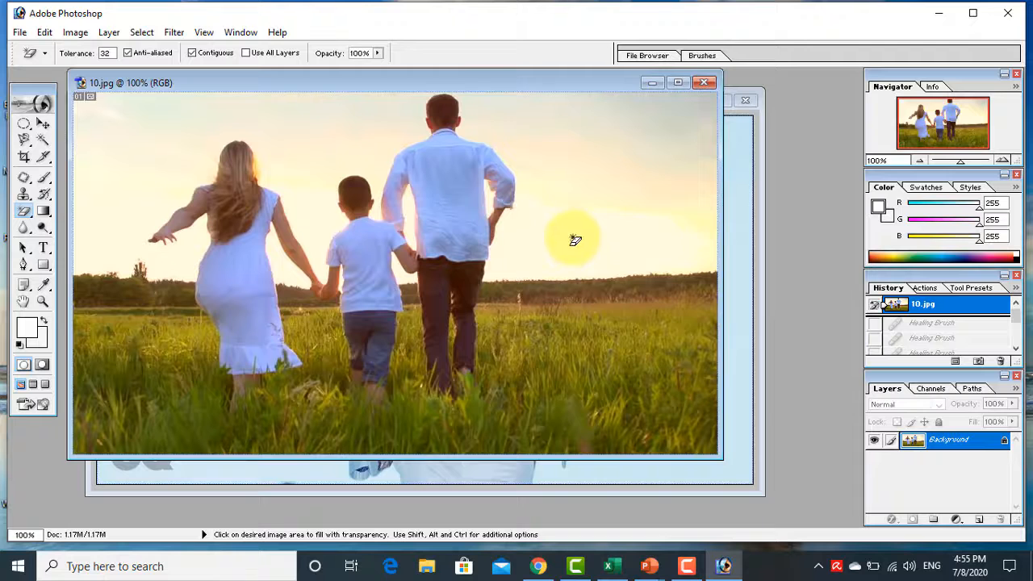
{"action": "left_click_drag", "start_coordinate": [594, 80], "coordinate": [721, 199]}
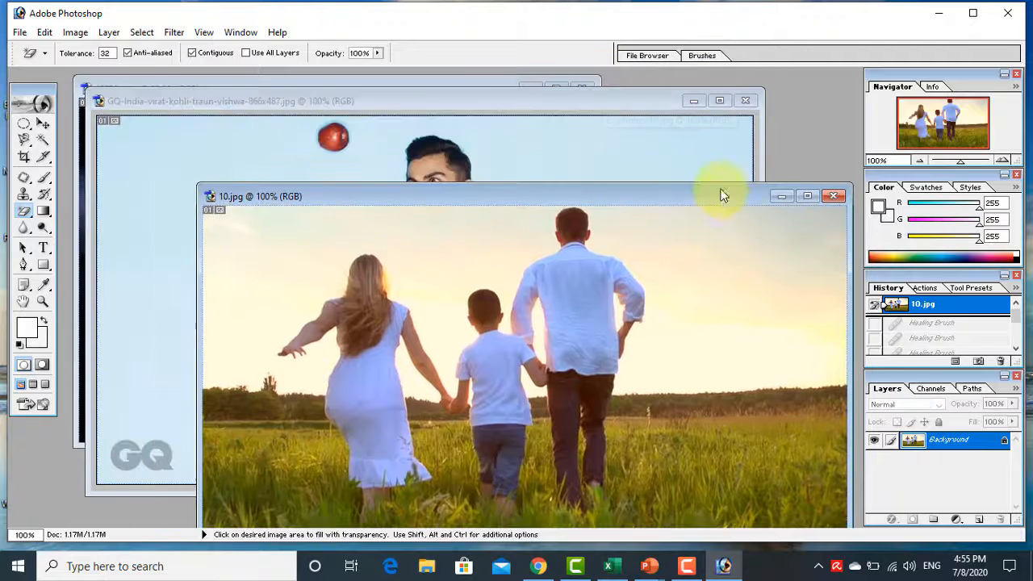
{"action": "left_click", "coordinate": [479, 87]}
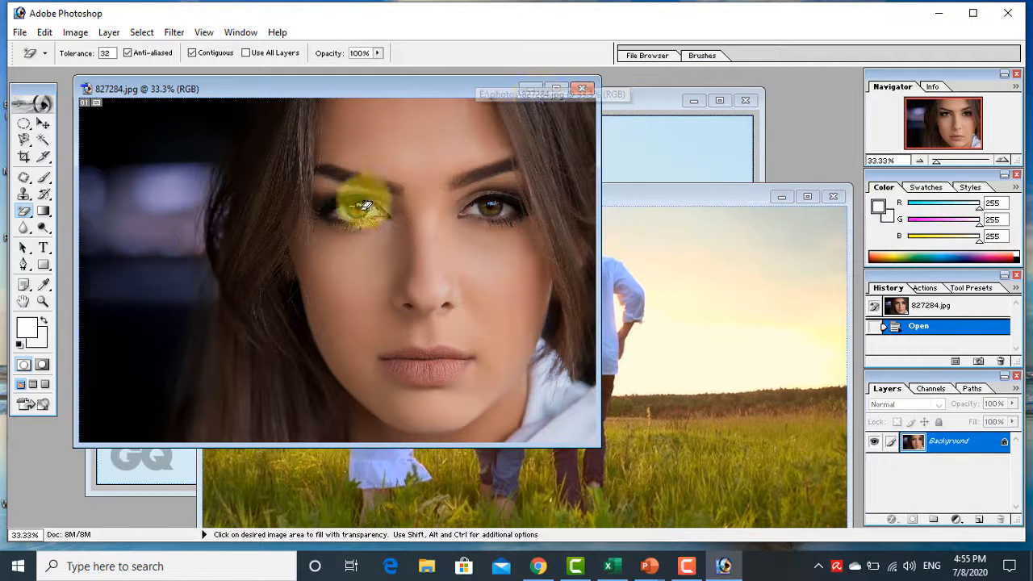
{"action": "left_click", "coordinate": [556, 87]}
Try the Magic Eraser on the portrait's dark background and its bright purple patch, reverting to the original snapshot each time.
{"action": "left_click", "coordinate": [300, 337]}
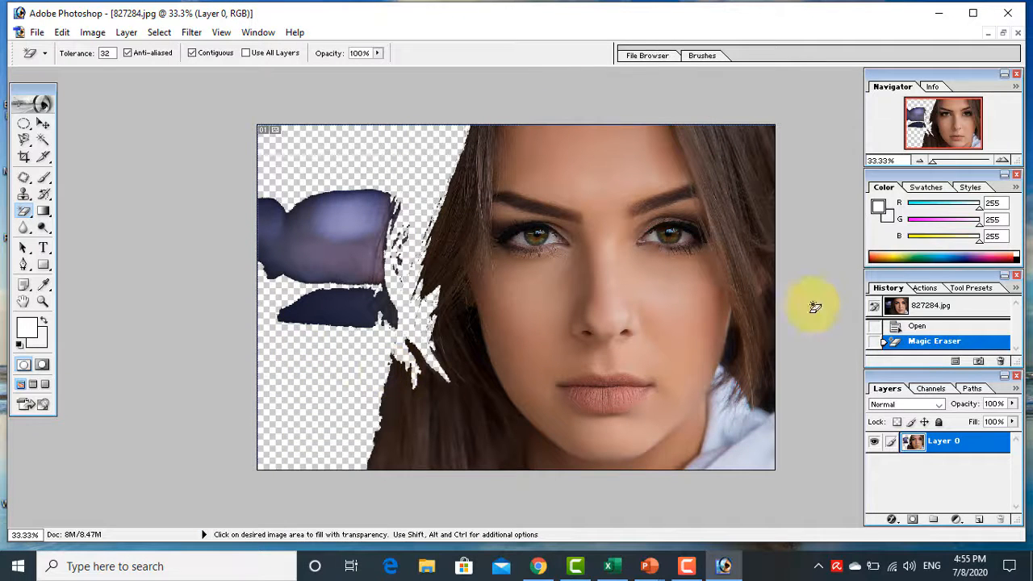
{"action": "left_click", "coordinate": [928, 305]}
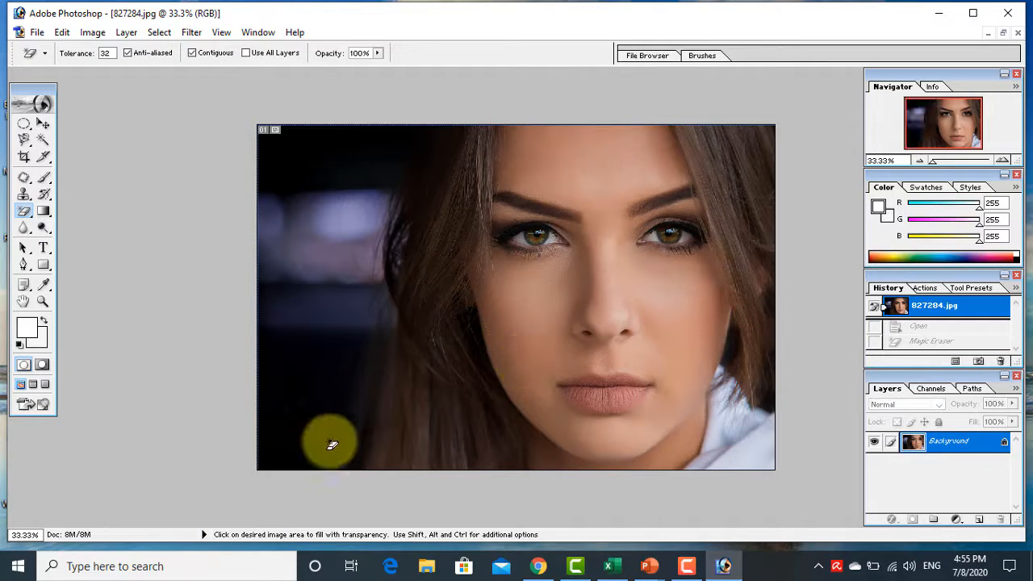
{"action": "left_click", "coordinate": [342, 216]}
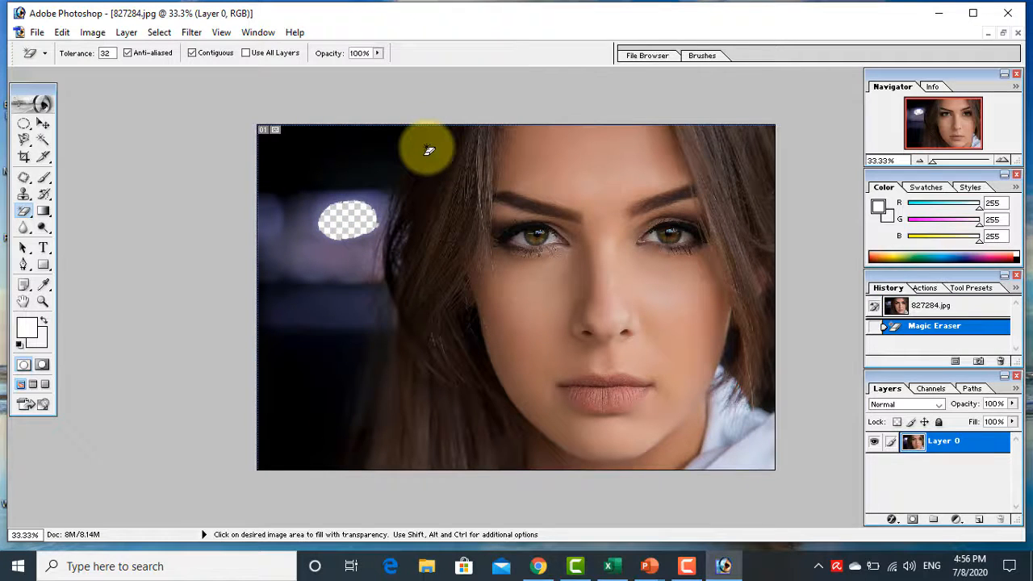
{"action": "left_click", "coordinate": [926, 305]}
Try erasing the skin of the woman's forehead and cheeks with the Magic Eraser Tool, and revert to the original snapshot.
{"action": "left_click", "coordinate": [25, 218]}
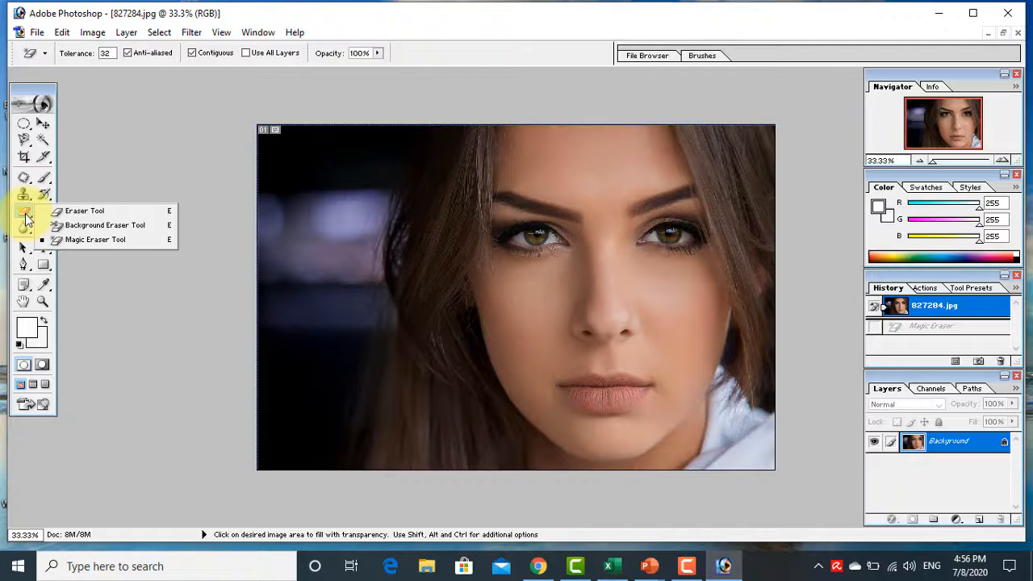
{"action": "left_click", "coordinate": [107, 241]}
{"action": "left_click", "coordinate": [619, 175]}
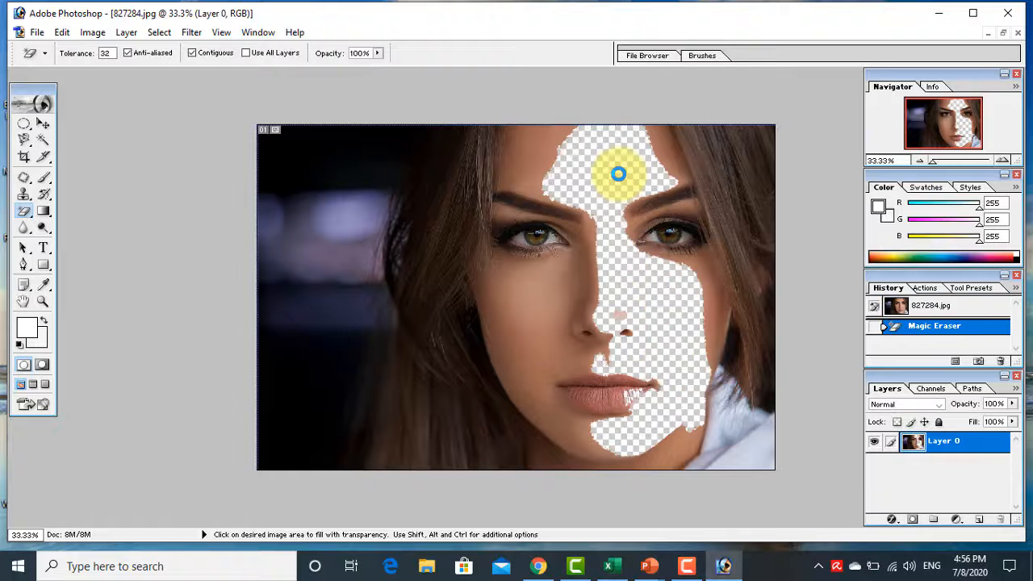
{"action": "left_click", "coordinate": [535, 322]}
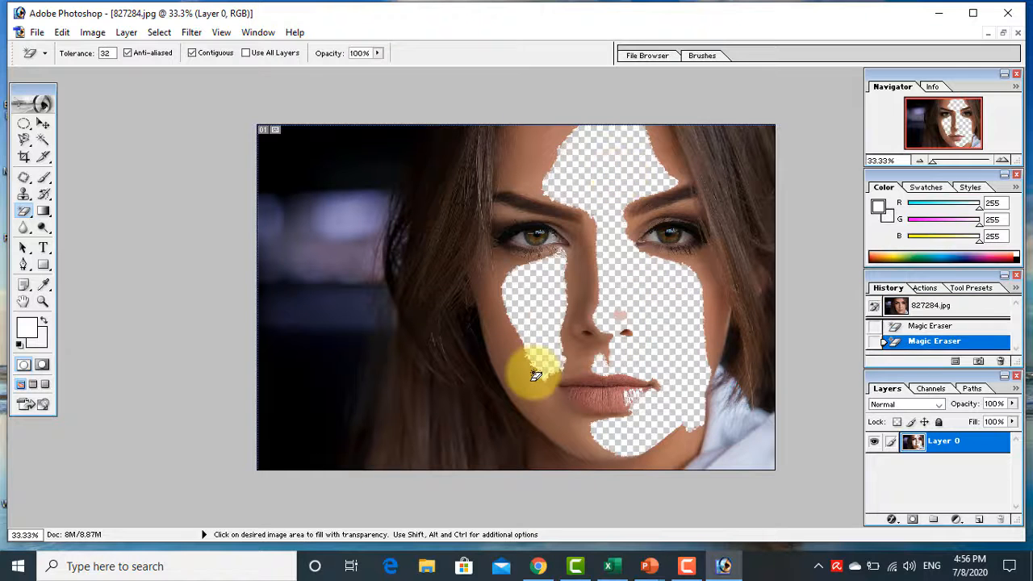
{"action": "left_click", "coordinate": [909, 306]}
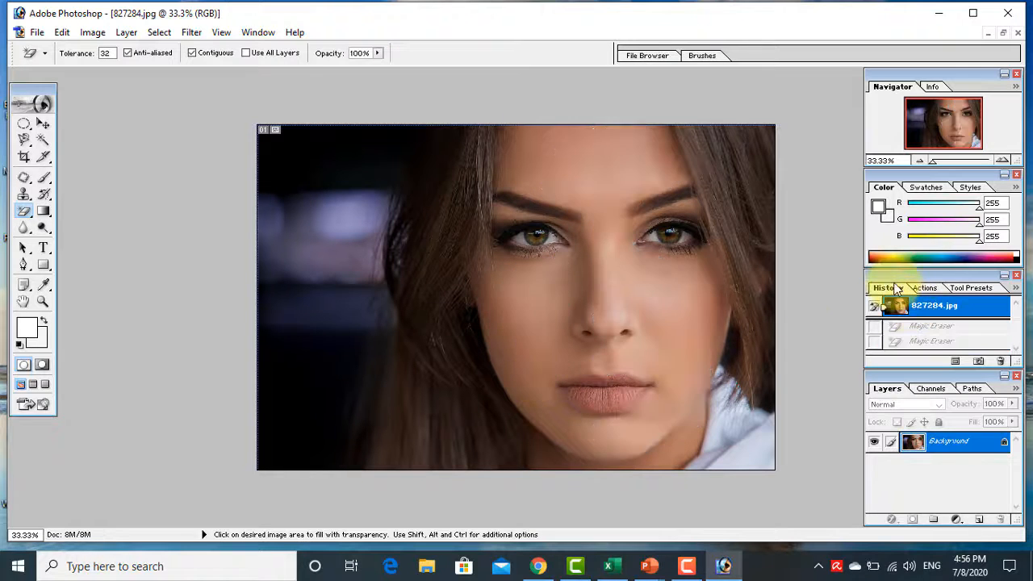
Restore the floating windows and arrange the 10.jpg and GQ photo windows so that both remain within reach.
{"action": "left_click", "coordinate": [1003, 34]}
{"action": "left_click", "coordinate": [680, 210]}
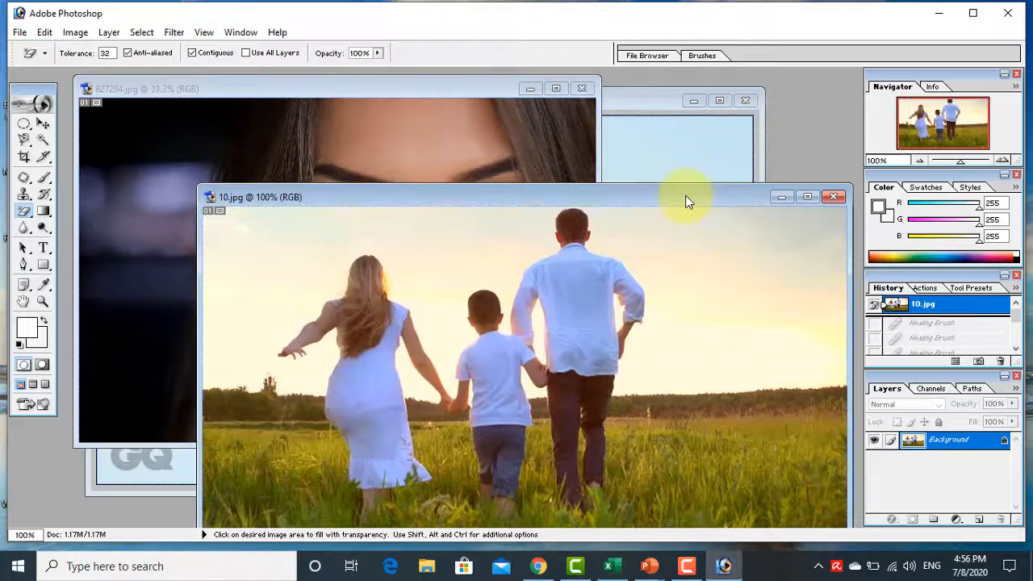
{"action": "left_click_drag", "start_coordinate": [676, 200], "coordinate": [609, 225]}
{"action": "left_click", "coordinate": [655, 179]}
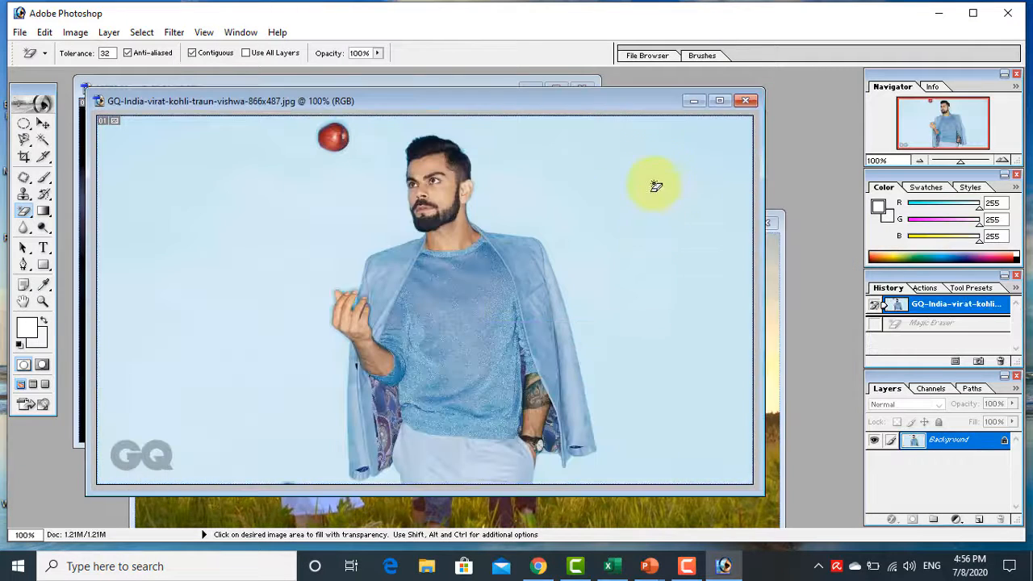
{"action": "left_click_drag", "start_coordinate": [645, 106], "coordinate": [689, 96]}
Copy the GQ photo into 10.jpg as a new layer with the Move Tool, and position it over the maximized family photo.
{"action": "left_click", "coordinate": [47, 123]}
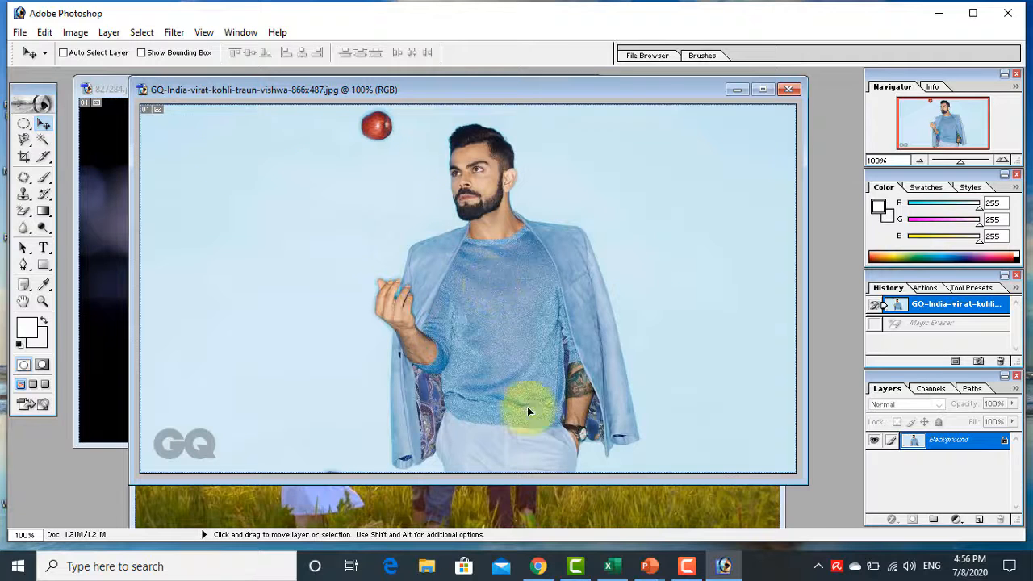
{"action": "left_click_drag", "start_coordinate": [547, 503], "coordinate": [554, 503]}
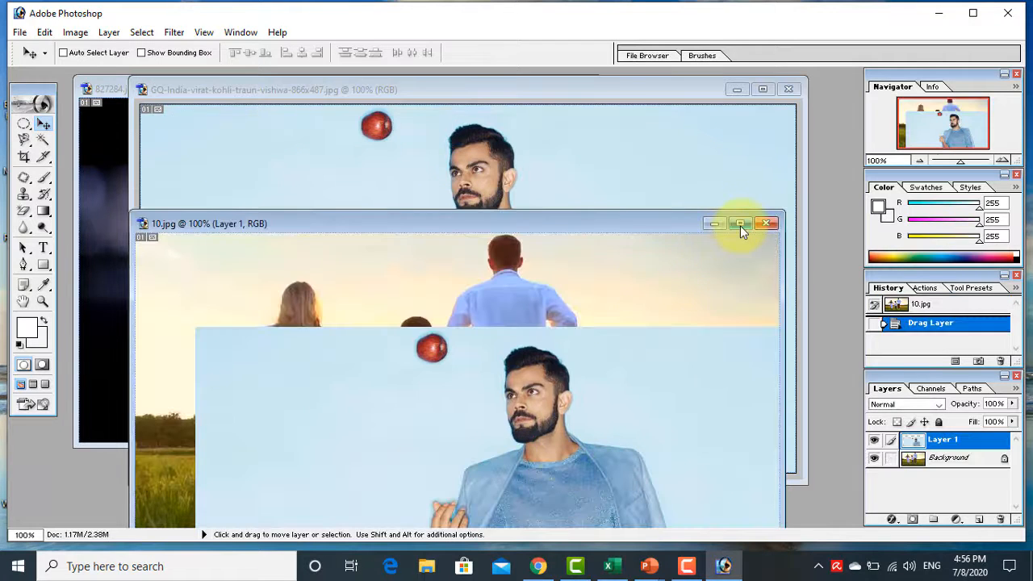
{"action": "left_click", "coordinate": [740, 223]}
{"action": "left_click_drag", "start_coordinate": [635, 334], "coordinate": [579, 244]}
Try wiping away the GQ layer's light blue background freehand with the regular Eraser Tool.
{"action": "left_click", "coordinate": [24, 213]}
{"action": "right_click", "coordinate": [25, 213]}
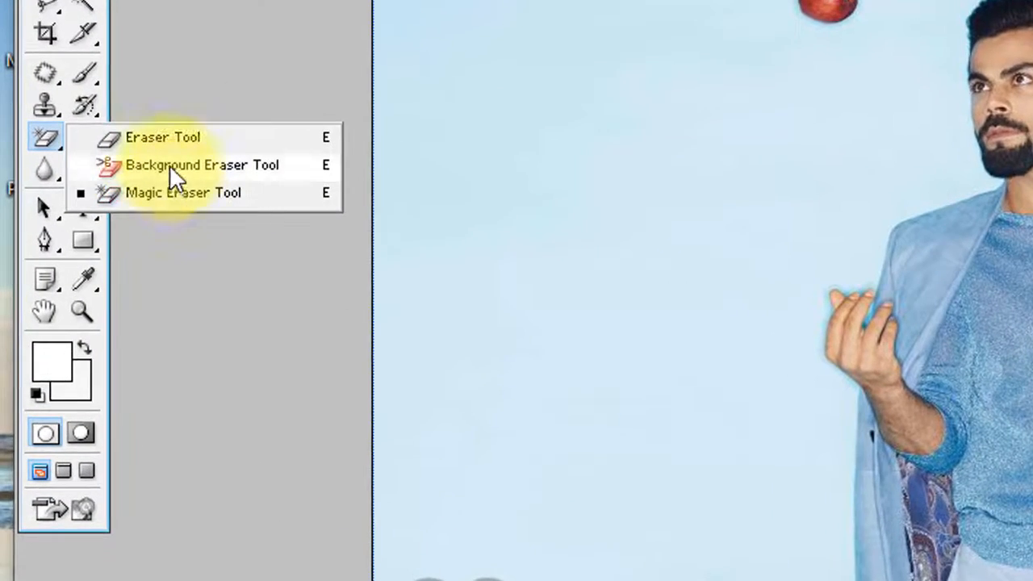
{"action": "left_click", "coordinate": [161, 147]}
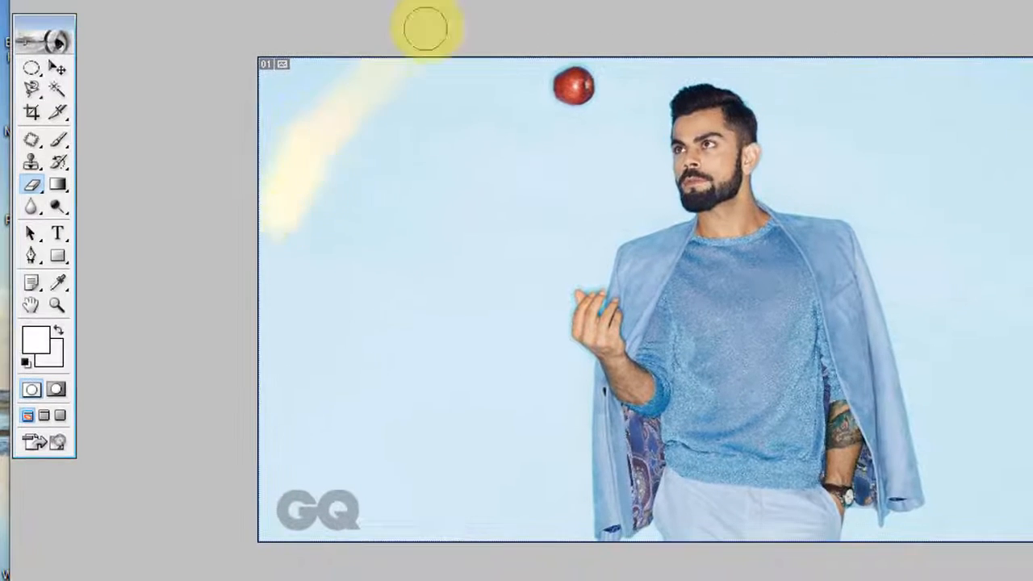
{"action": "mouse_move", "coordinate": [425, 28]}
{"action": "left_mouse_down"}
{"action": "mouse_move", "coordinate": [377, 100]}
{"action": "mouse_move", "coordinate": [291, 300]}
{"action": "mouse_move", "coordinate": [231, 300]}
{"action": "mouse_move", "coordinate": [163, 353]}
{"action": "mouse_move", "coordinate": [277, 340]}
{"action": "mouse_move", "coordinate": [196, 342]}
{"action": "mouse_move", "coordinate": [216, 163]}
{"action": "left_mouse_up"}
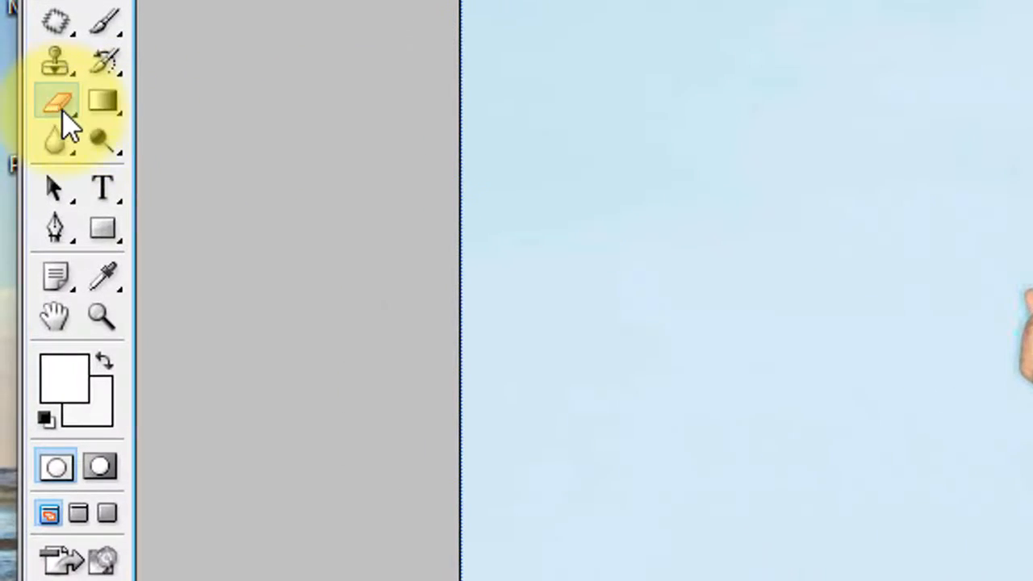
Erase the GQ layer's light blue background and the GQ logo with the Magic Eraser Tool, exposing the family photo.
{"action": "left_click_drag", "start_coordinate": [69, 125], "coordinate": [136, 174]}
{"action": "left_click", "coordinate": [759, 204]}
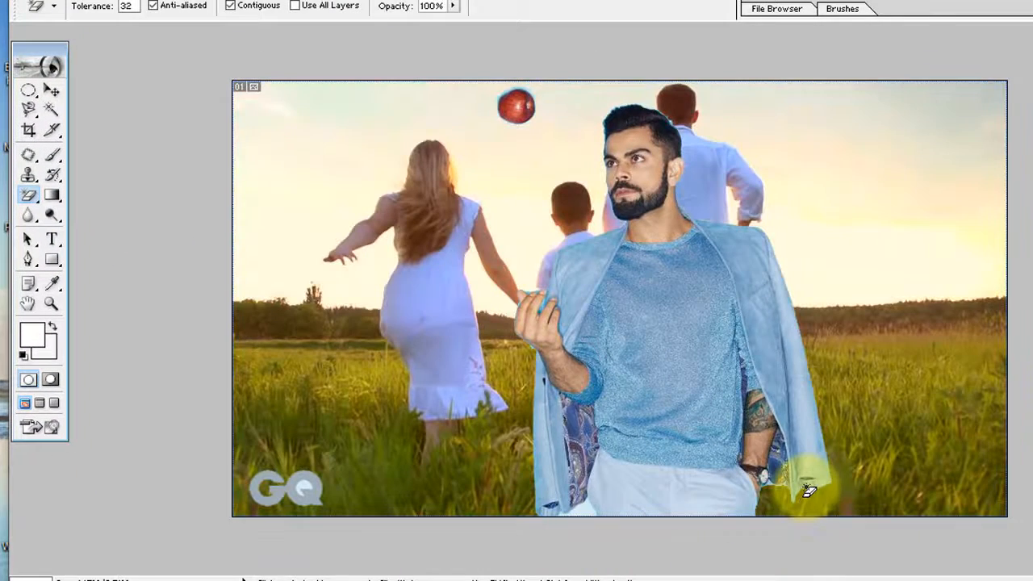
{"action": "left_click", "coordinate": [298, 489]}
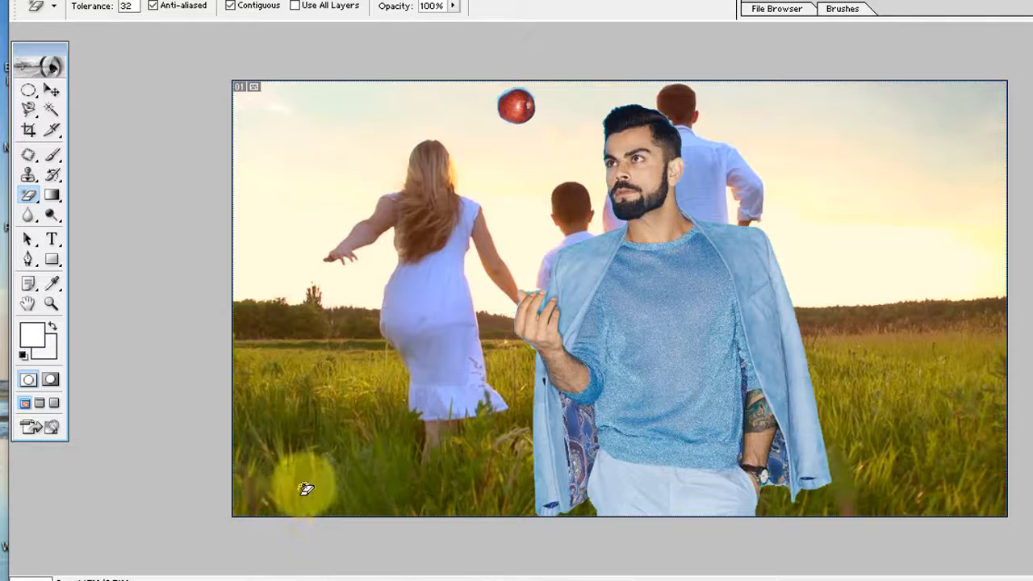
Move the cut-out man layer to the right-hand side of the family with the Move Tool.
{"action": "left_click", "coordinate": [50, 91]}
{"action": "left_click_drag", "start_coordinate": [662, 300], "coordinate": [887, 327]}
{"action": "left_click_drag", "start_coordinate": [876, 423], "coordinate": [837, 406]}
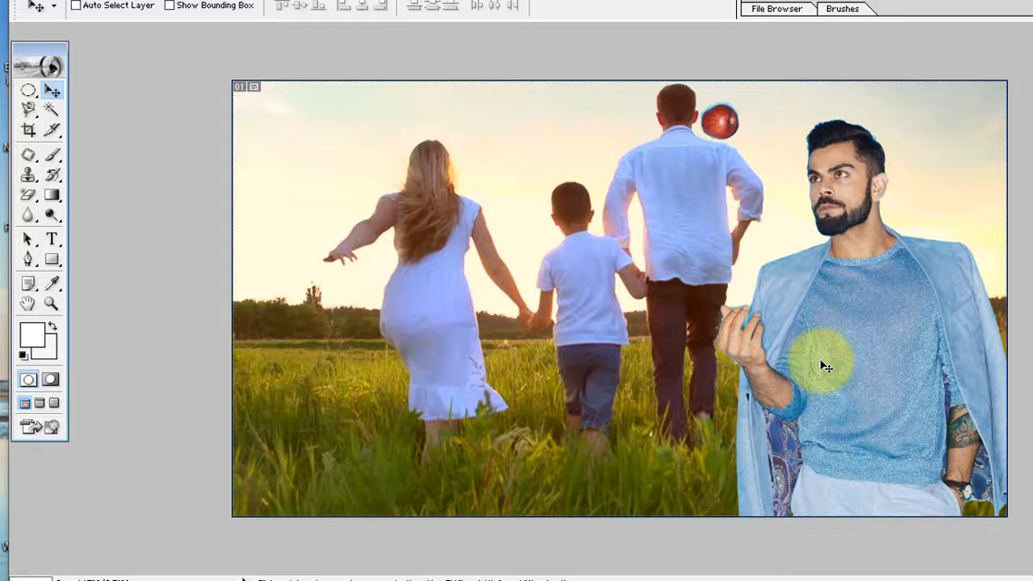
{"action": "left_click_drag", "start_coordinate": [825, 367], "coordinate": [864, 369]}
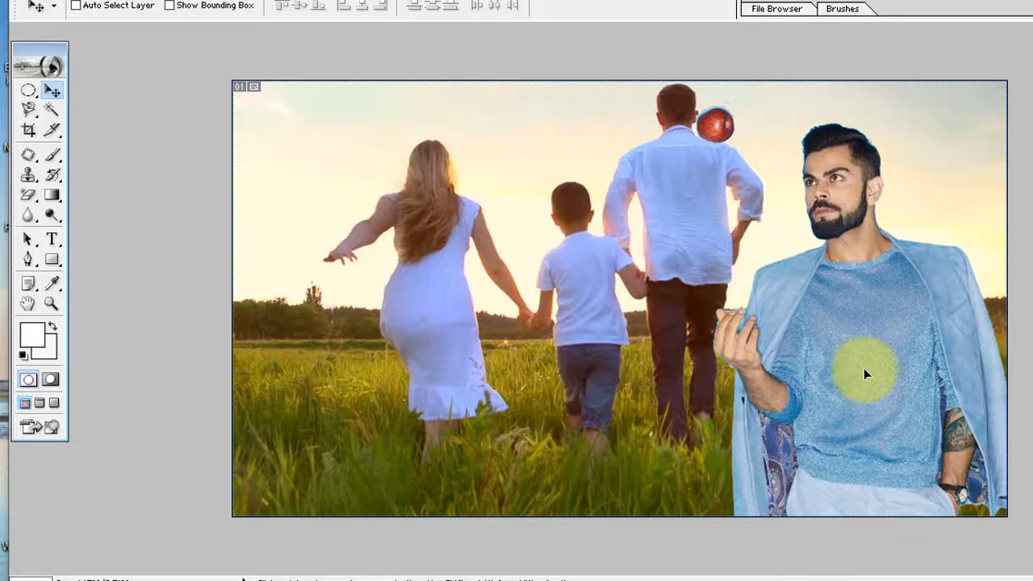
{"action": "left_click", "coordinate": [795, 255]}
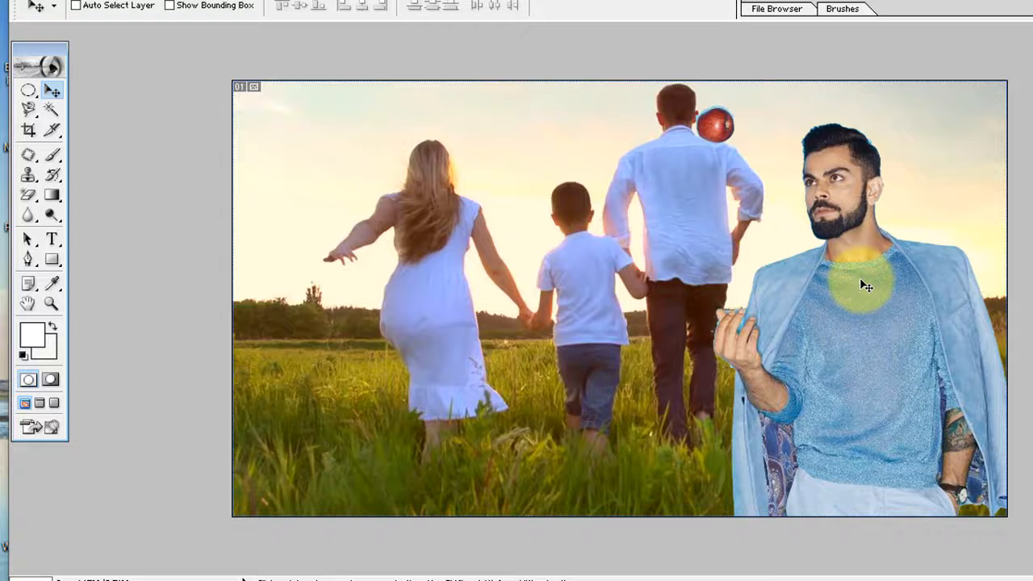
{"action": "left_click_drag", "start_coordinate": [908, 341], "coordinate": [877, 329]}
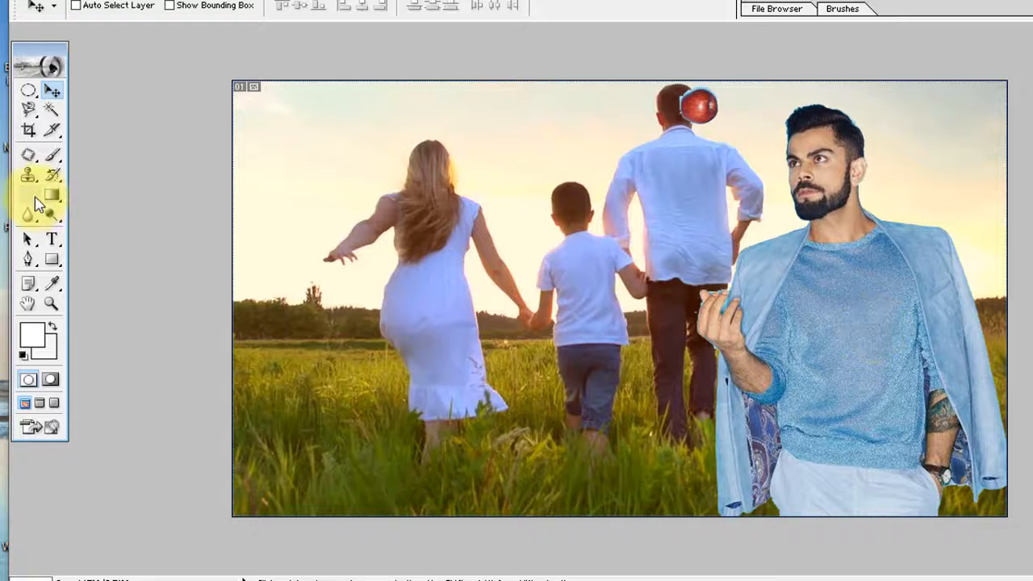
Try the regular Eraser Tool on the cut-out man layer, and step back to the state before the layer was moved.
{"action": "left_click", "coordinate": [32, 197]}
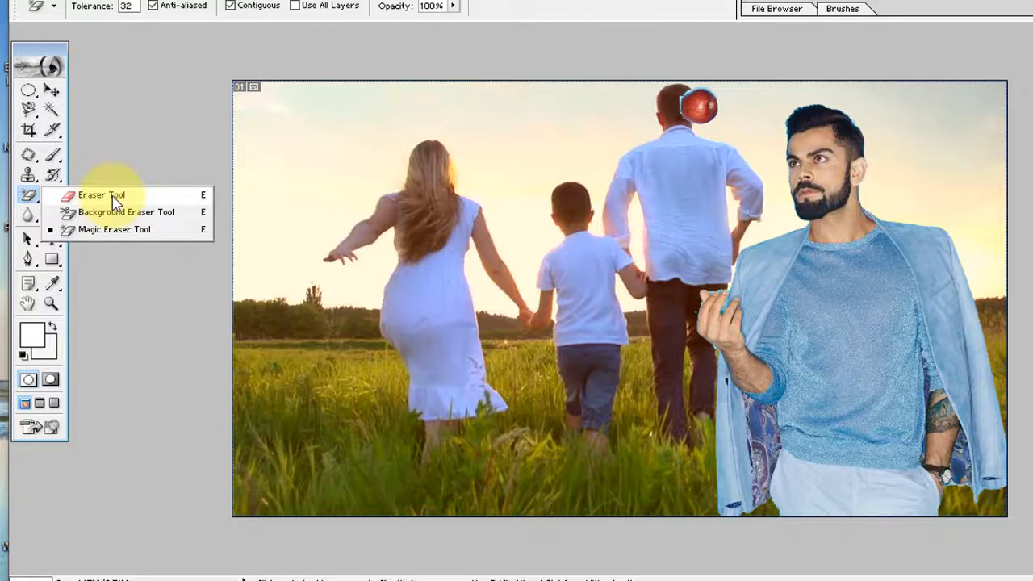
{"action": "left_click", "coordinate": [115, 200]}
{"action": "mouse_move", "coordinate": [685, 219]}
{"action": "left_mouse_down"}
{"action": "mouse_move", "coordinate": [819, 162]}
{"action": "mouse_move", "coordinate": [682, 305]}
{"action": "mouse_move", "coordinate": [925, 93]}
{"action": "mouse_move", "coordinate": [639, 257]}
{"action": "mouse_move", "coordinate": [951, 198]}
{"action": "mouse_move", "coordinate": [658, 363]}
{"action": "mouse_move", "coordinate": [711, 365]}
{"action": "mouse_move", "coordinate": [914, 309]}
{"action": "mouse_move", "coordinate": [678, 452]}
{"action": "mouse_move", "coordinate": [982, 409]}
{"action": "left_mouse_up"}
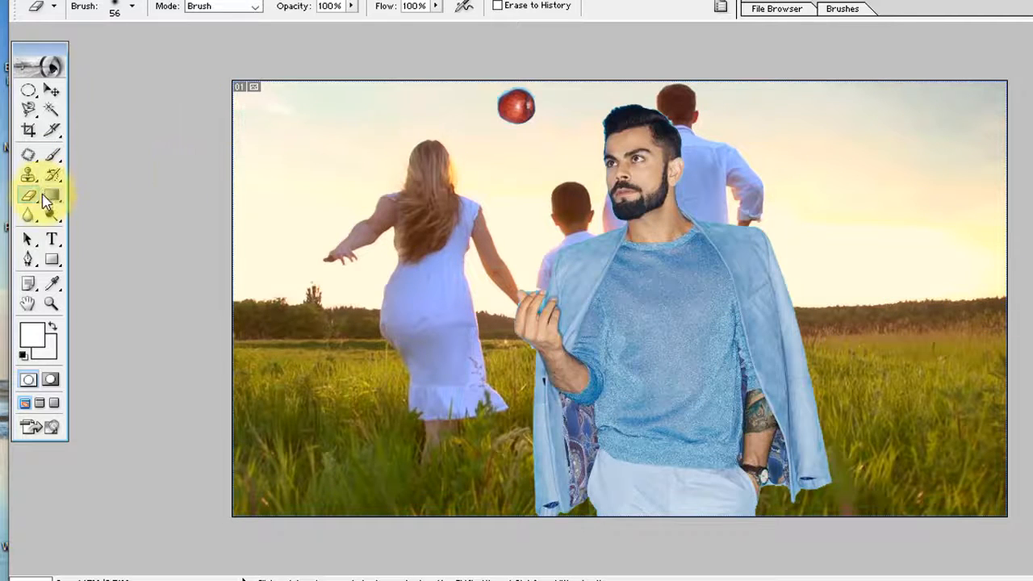
Try erasing the cut-out man's light trousers with the Magic Eraser Tool, and undo the erasure.
{"action": "left_click_drag", "start_coordinate": [36, 203], "coordinate": [80, 232]}
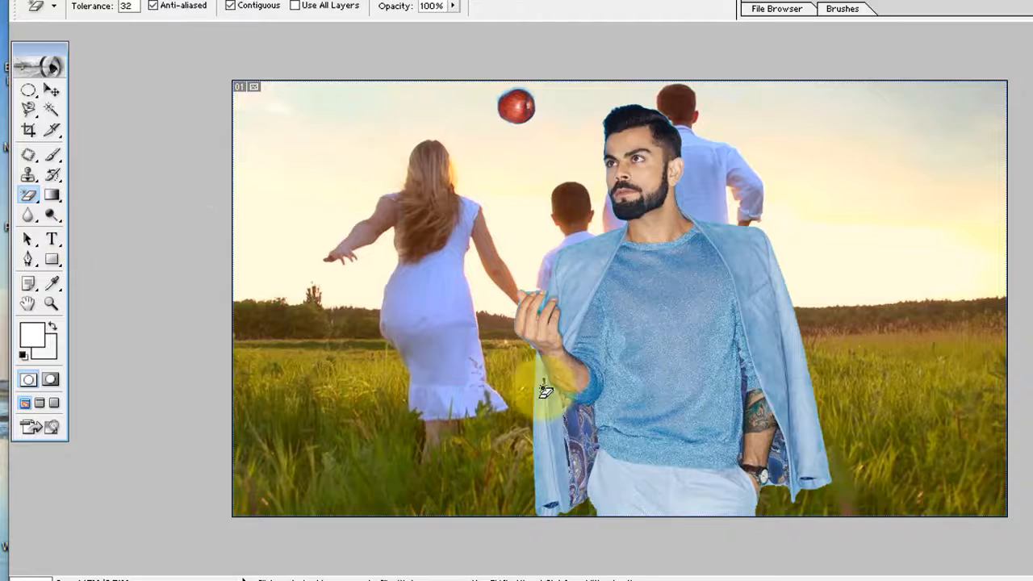
{"action": "left_click", "coordinate": [617, 486]}
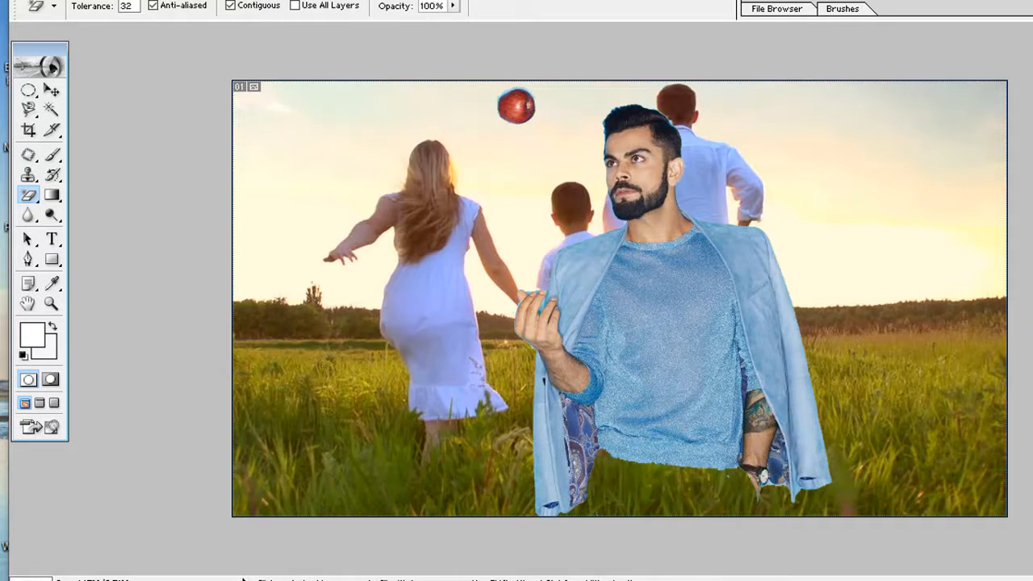
{"action": "key", "text": "ctrl+z"}
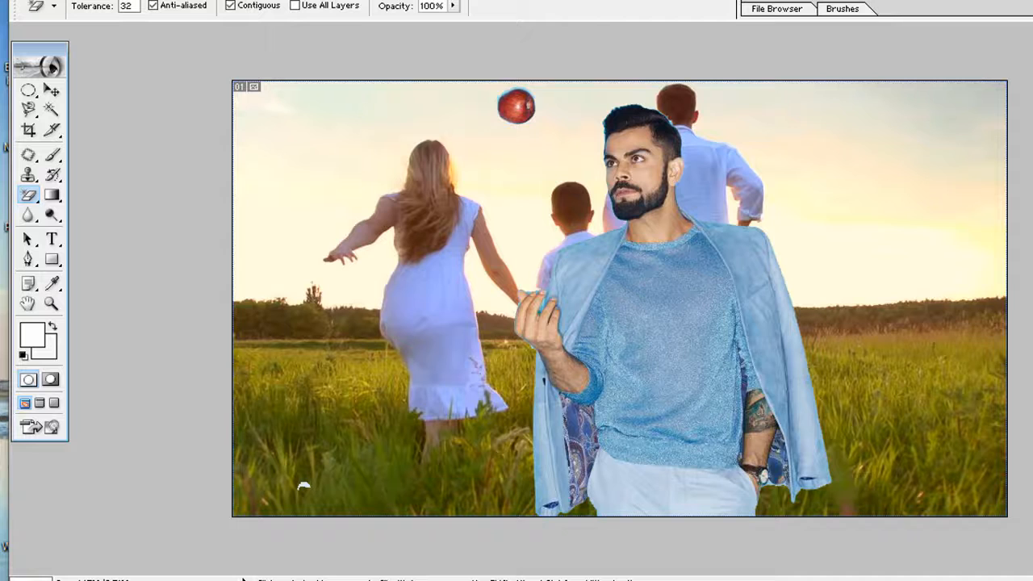
Revert the family photo 10.jpg to its opened state and bring the GQ photo to the front in its own window.
{"action": "left_click", "coordinate": [28, 194]}
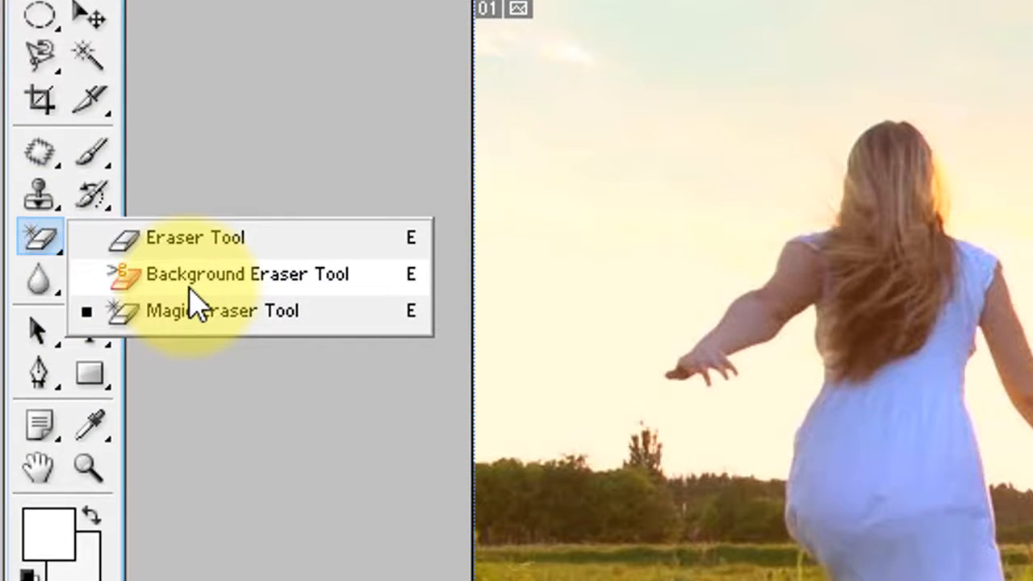
{"action": "left_click", "coordinate": [191, 276]}
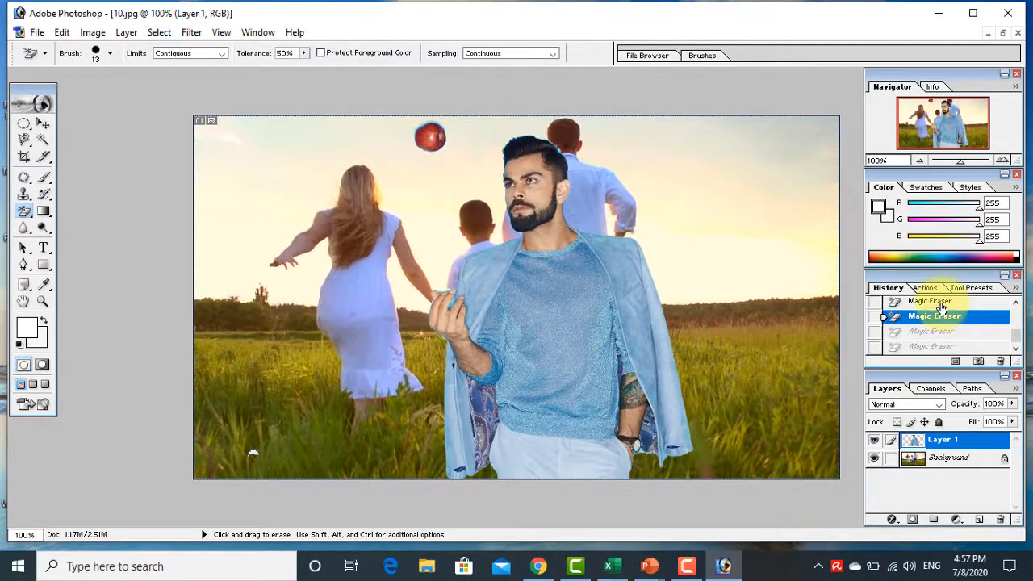
{"action": "left_click", "coordinate": [940, 305]}
{"action": "scroll", "coordinate": [940, 306], "scroll_direction": "up", "scroll_amount": 5}
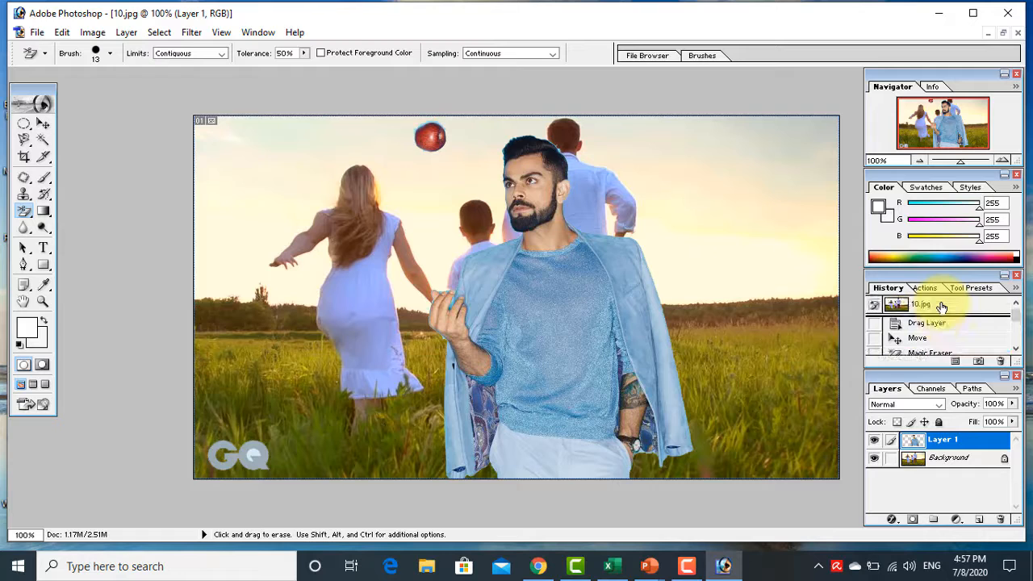
{"action": "left_click", "coordinate": [936, 304]}
{"action": "left_click", "coordinate": [1002, 34]}
{"action": "left_click", "coordinate": [676, 144]}
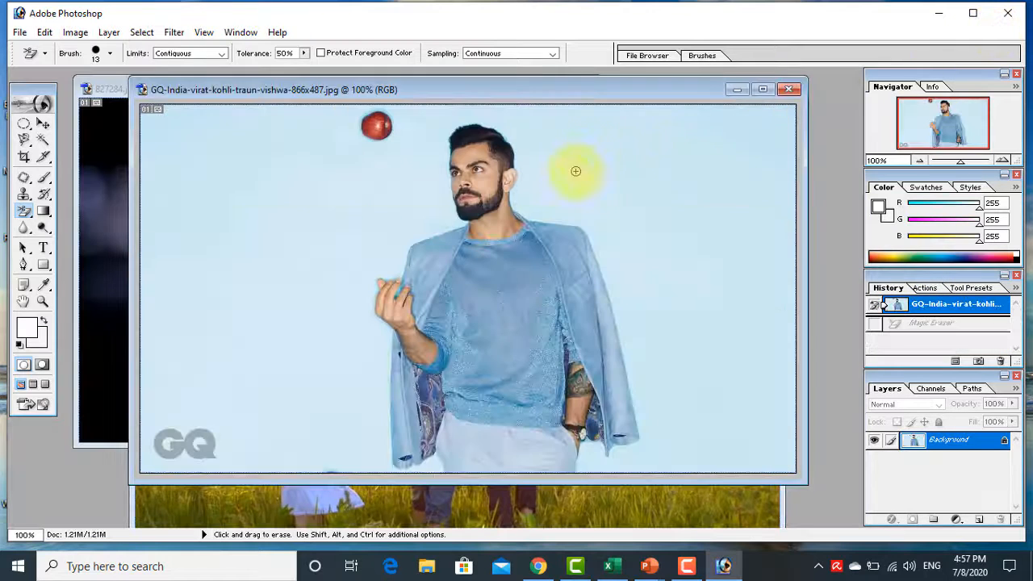
Try erasing the GQ photo's light blue background beside the man, including the GQ logo, with the regular Eraser Tool.
{"action": "left_click", "coordinate": [26, 217]}
{"action": "left_click", "coordinate": [85, 211]}
{"action": "left_click", "coordinate": [187, 198]}
{"action": "mouse_move", "coordinate": [185, 201]}
{"action": "left_mouse_down"}
{"action": "mouse_move", "coordinate": [251, 129]}
{"action": "mouse_move", "coordinate": [166, 264]}
{"action": "mouse_move", "coordinate": [237, 114]}
{"action": "mouse_move", "coordinate": [201, 140]}
{"action": "mouse_move", "coordinate": [141, 224]}
{"action": "mouse_move", "coordinate": [185, 92]}
{"action": "mouse_move", "coordinate": [149, 123]}
{"action": "mouse_move", "coordinate": [150, 136]}
{"action": "mouse_move", "coordinate": [230, 117]}
{"action": "mouse_move", "coordinate": [334, 122]}
{"action": "mouse_move", "coordinate": [252, 175]}
{"action": "mouse_move", "coordinate": [179, 259]}
{"action": "mouse_move", "coordinate": [150, 330]}
{"action": "mouse_move", "coordinate": [138, 428]}
{"action": "mouse_move", "coordinate": [183, 454]}
{"action": "mouse_move", "coordinate": [229, 451]}
{"action": "mouse_move", "coordinate": [191, 443]}
{"action": "mouse_move", "coordinate": [166, 368]}
{"action": "mouse_move", "coordinate": [194, 267]}
{"action": "mouse_move", "coordinate": [197, 462]}
{"action": "mouse_move", "coordinate": [257, 120]}
{"action": "mouse_move", "coordinate": [191, 424]}
{"action": "mouse_move", "coordinate": [231, 176]}
{"action": "mouse_move", "coordinate": [234, 409]}
{"action": "left_mouse_up"}
{"action": "mouse_move", "coordinate": [268, 271]}
{"action": "left_mouse_down"}
{"action": "mouse_move", "coordinate": [278, 224]}
{"action": "mouse_move", "coordinate": [251, 421]}
{"action": "mouse_move", "coordinate": [232, 402]}
{"action": "mouse_move", "coordinate": [268, 141]}
{"action": "left_mouse_up"}
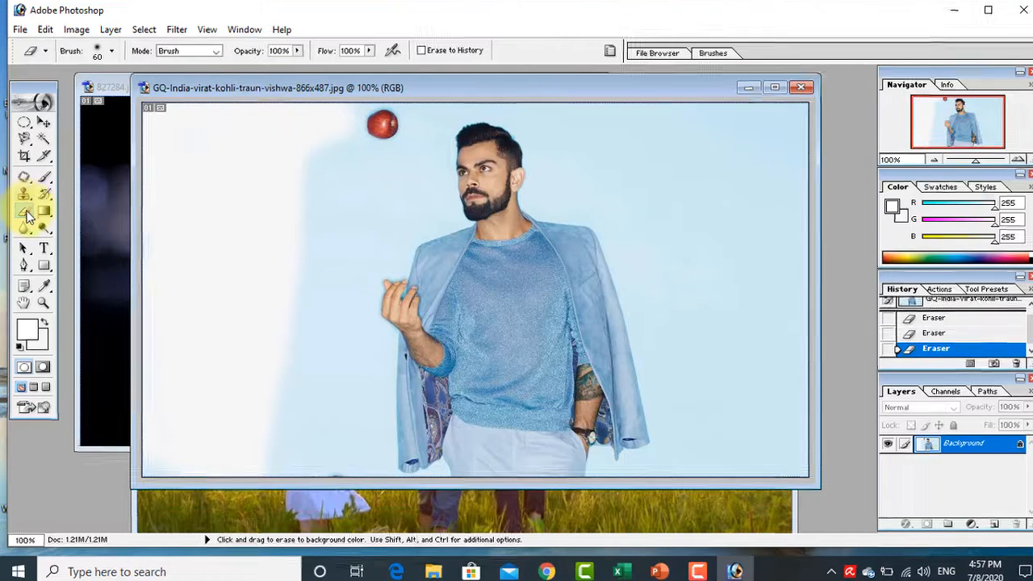
Try the Background Eraser Tool on the whitened area and adjoining blue background beside the man in the GQ photo.
{"action": "left_click", "coordinate": [28, 209]}
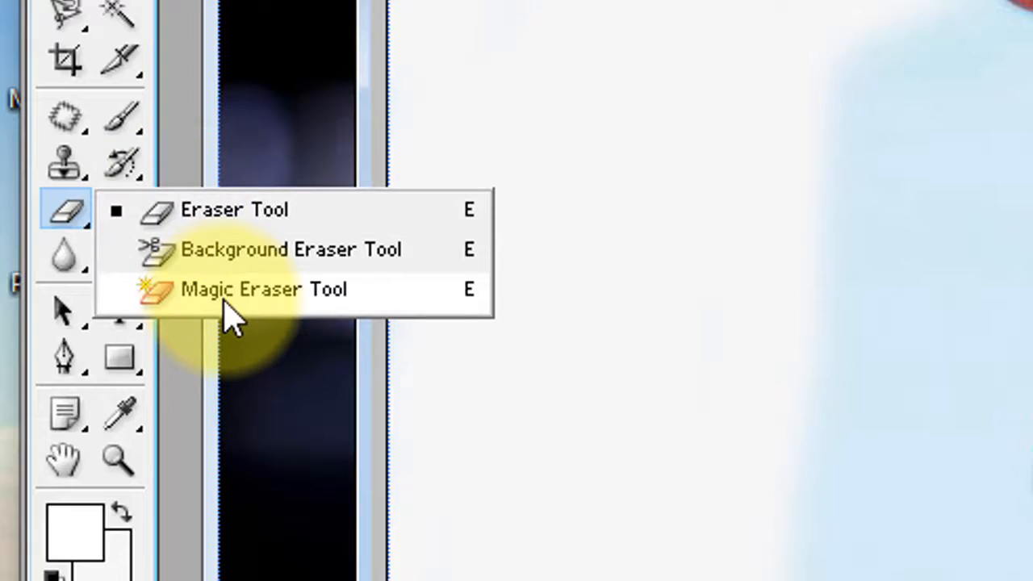
{"action": "left_click", "coordinate": [256, 257]}
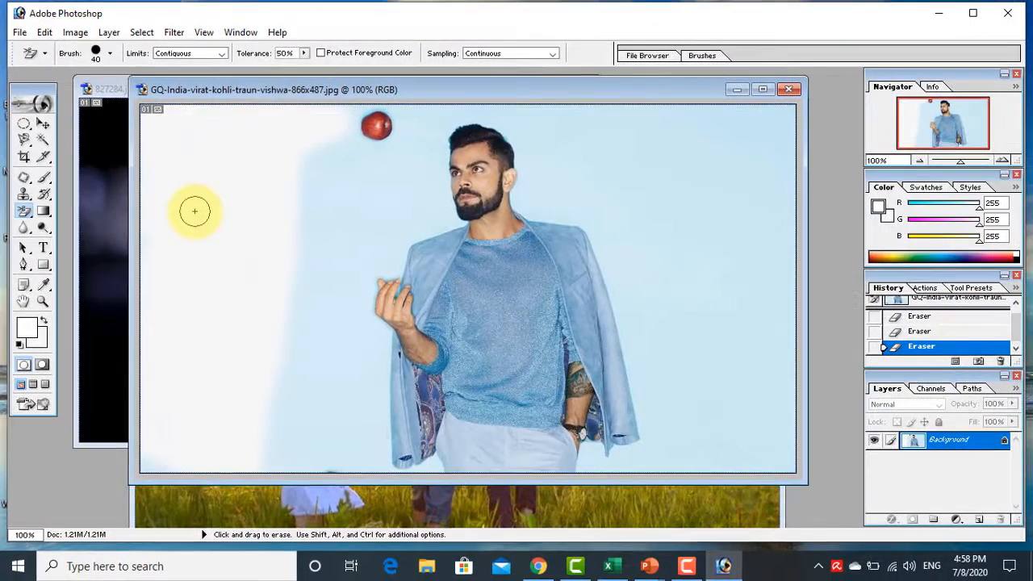
{"action": "mouse_move", "coordinate": [194, 211]}
{"action": "left_mouse_down"}
{"action": "mouse_move", "coordinate": [226, 174]}
{"action": "mouse_move", "coordinate": [211, 126]}
{"action": "mouse_move", "coordinate": [174, 337]}
{"action": "mouse_move", "coordinate": [241, 214]}
{"action": "mouse_move", "coordinate": [257, 137]}
{"action": "mouse_move", "coordinate": [278, 190]}
{"action": "left_mouse_up"}
{"action": "mouse_move", "coordinate": [258, 136]}
{"action": "left_mouse_down"}
{"action": "mouse_move", "coordinate": [324, 434]}
{"action": "mouse_move", "coordinate": [316, 232]}
{"action": "mouse_move", "coordinate": [348, 485]}
{"action": "mouse_move", "coordinate": [276, 294]}
{"action": "mouse_move", "coordinate": [344, 543]}
{"action": "mouse_move", "coordinate": [281, 562]}
{"action": "mouse_move", "coordinate": [56, 565]}
{"action": "mouse_move", "coordinate": [50, 11]}
{"action": "mouse_move", "coordinate": [340, 22]}
{"action": "mouse_move", "coordinate": [71, 33]}
{"action": "mouse_move", "coordinate": [70, 86]}
{"action": "mouse_move", "coordinate": [157, 44]}
{"action": "mouse_move", "coordinate": [268, 47]}
{"action": "mouse_move", "coordinate": [334, 32]}
{"action": "mouse_move", "coordinate": [149, 67]}
{"action": "mouse_move", "coordinate": [52, 117]}
{"action": "mouse_move", "coordinate": [348, 10]}
{"action": "mouse_move", "coordinate": [298, 81]}
{"action": "mouse_move", "coordinate": [92, 150]}
{"action": "mouse_move", "coordinate": [265, 82]}
{"action": "mouse_move", "coordinate": [324, 74]}
{"action": "mouse_move", "coordinate": [143, 110]}
{"action": "left_mouse_up"}
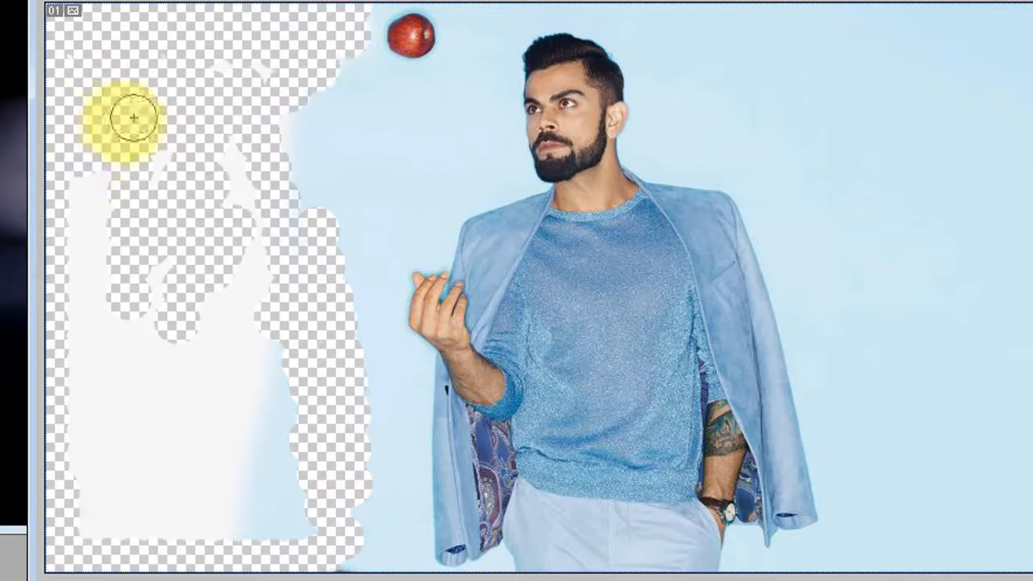
Try clearing the remaining GQ background with the Magic Eraser Tool, and revert the photo to its opened state.
{"action": "right_click", "coordinate": [0, 163]}
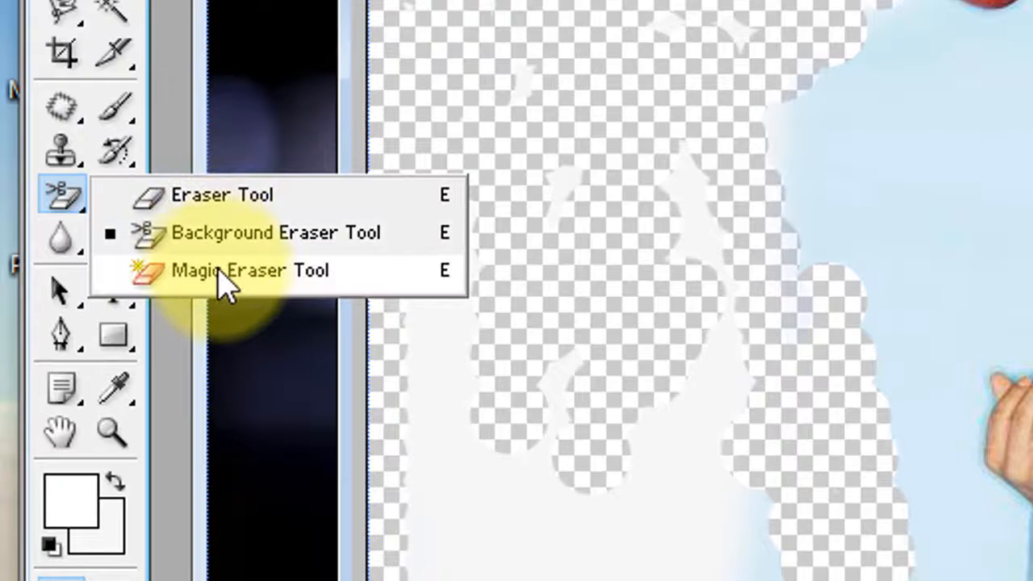
{"action": "left_click", "coordinate": [225, 278]}
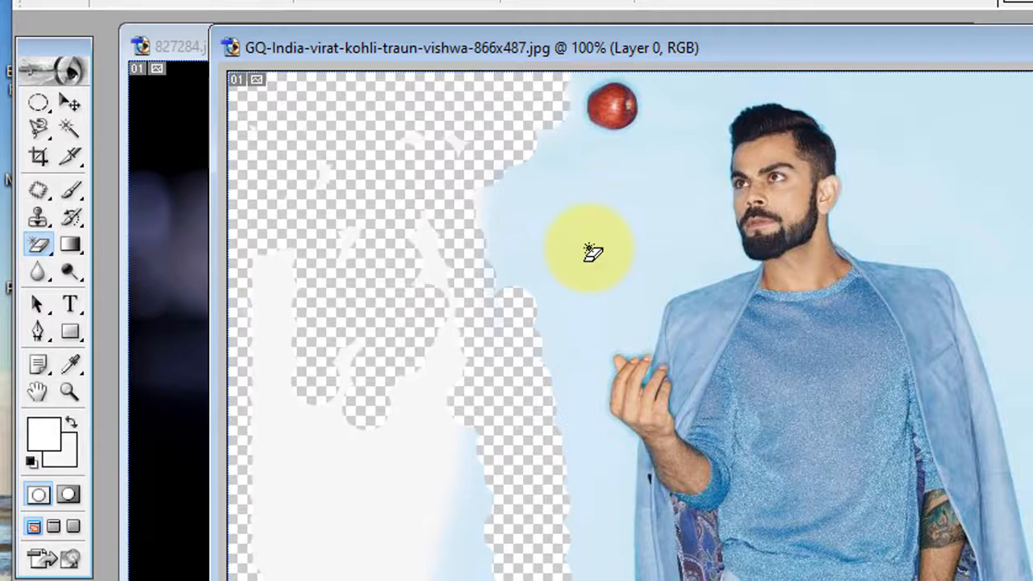
{"action": "left_click", "coordinate": [591, 252]}
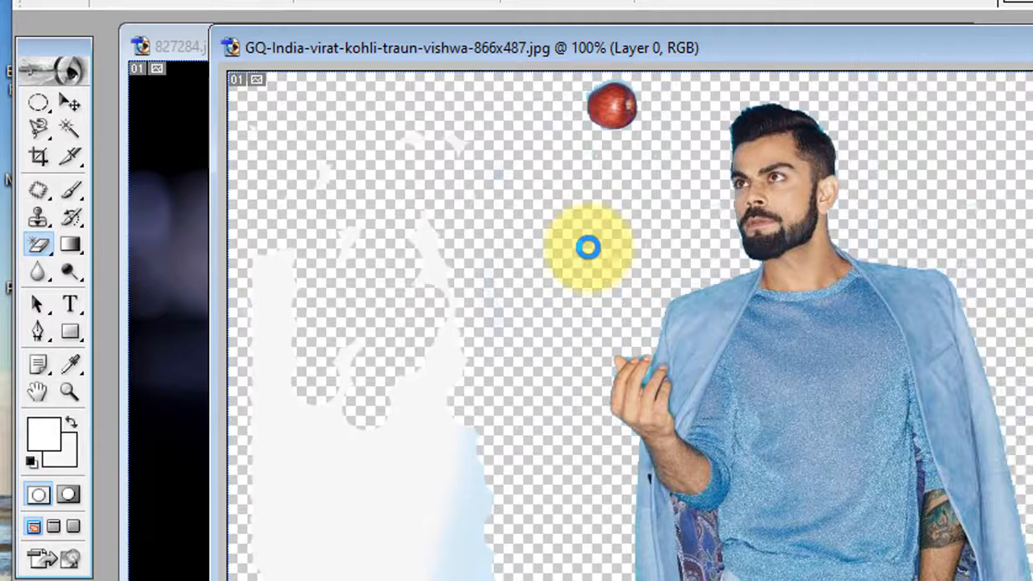
{"action": "left_click", "coordinate": [411, 526]}
{"action": "left_click", "coordinate": [467, 575]}
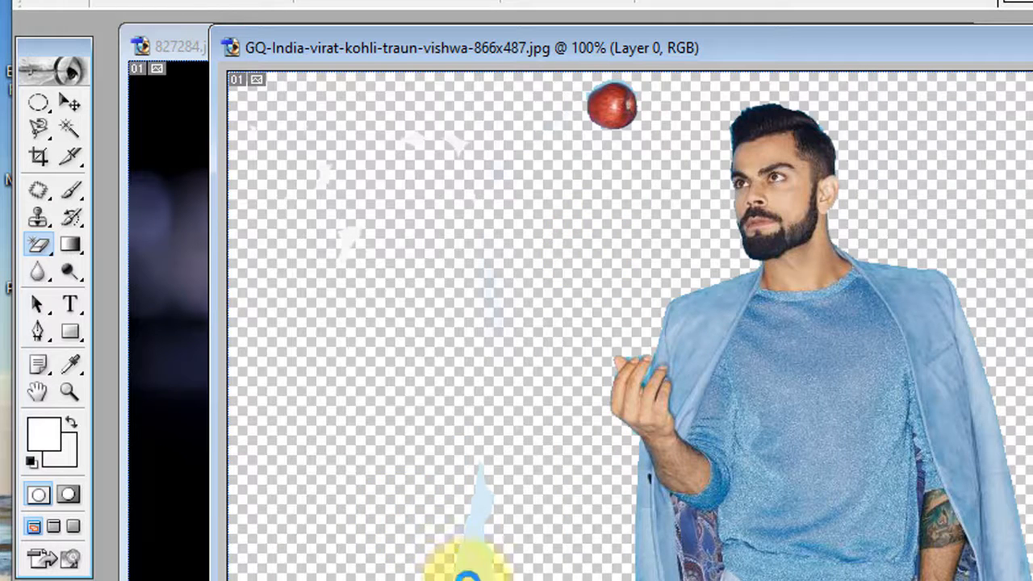
{"action": "left_click", "coordinate": [356, 240]}
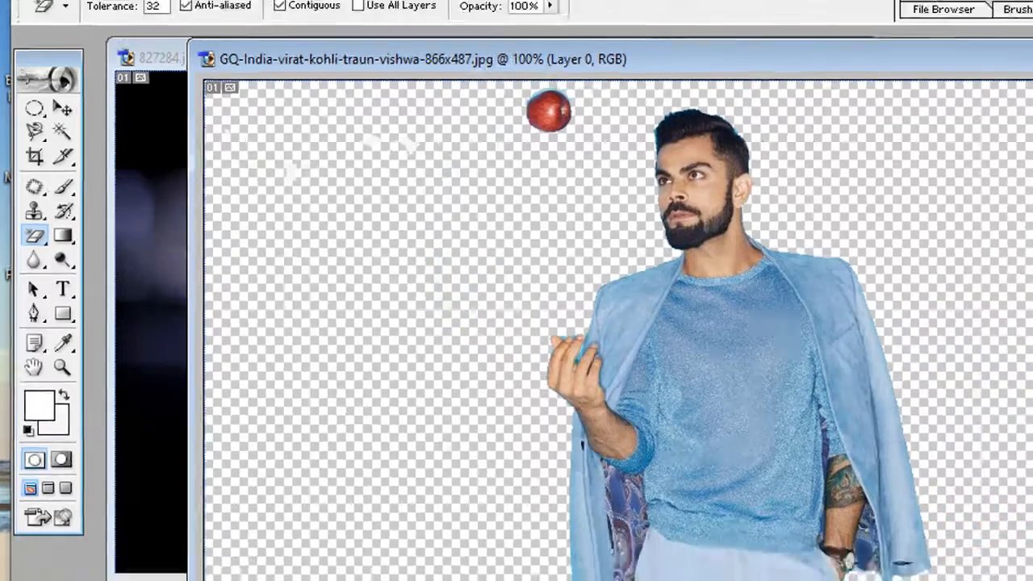
{"action": "scroll", "coordinate": [912, 309], "scroll_direction": "up", "scroll_amount": 5}
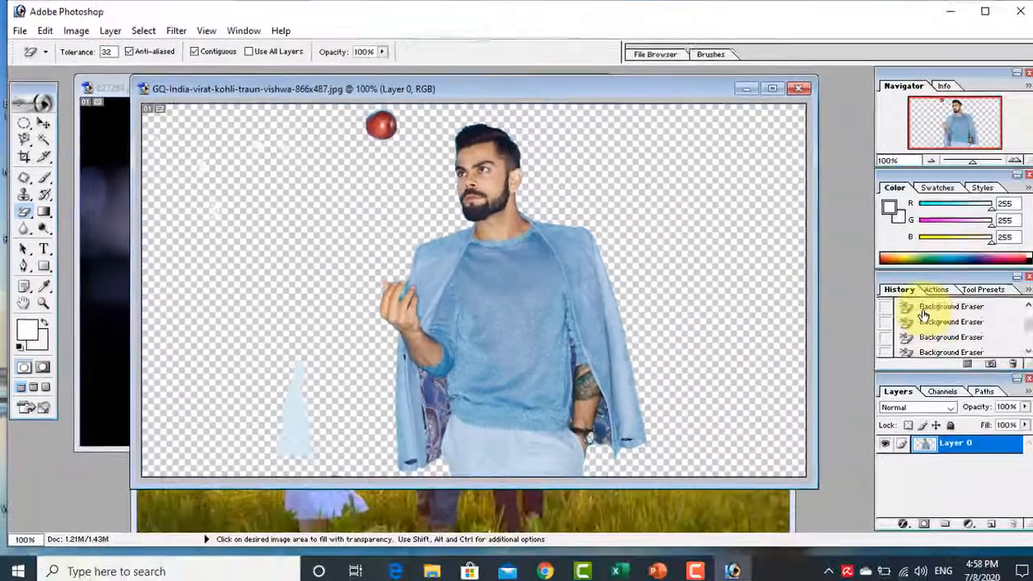
{"action": "left_click", "coordinate": [912, 307]}
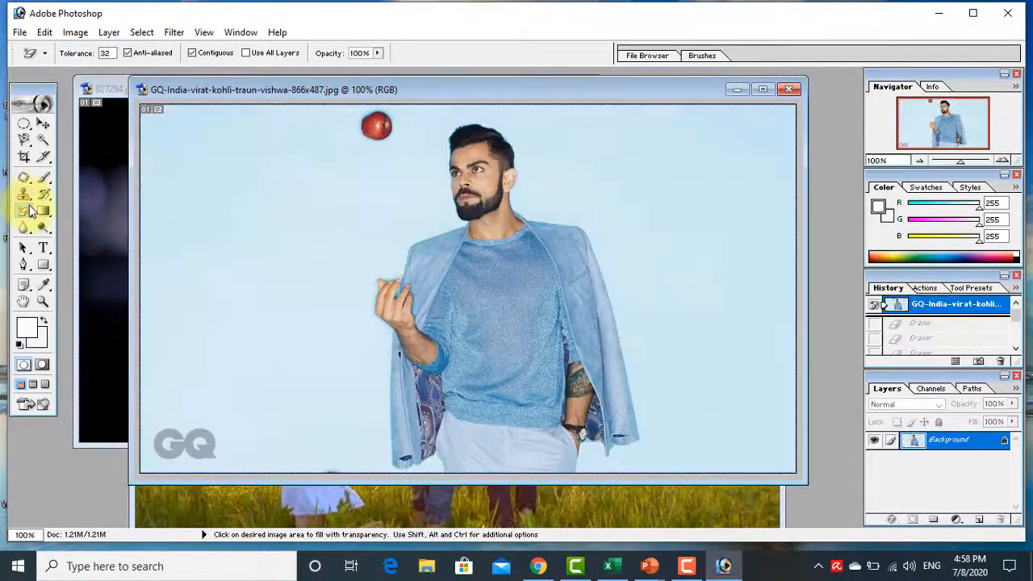
{"action": "right_click", "coordinate": [25, 216]}
{"action": "scroll", "coordinate": [72, 223], "scroll_direction": "down", "scroll_amount": 1}
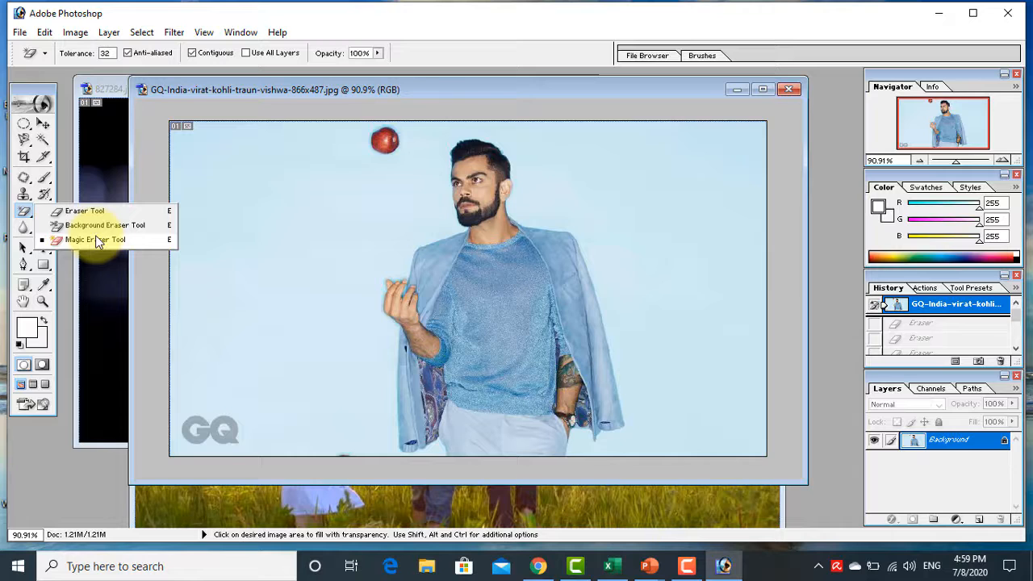
{"action": "left_click", "coordinate": [23, 214]}
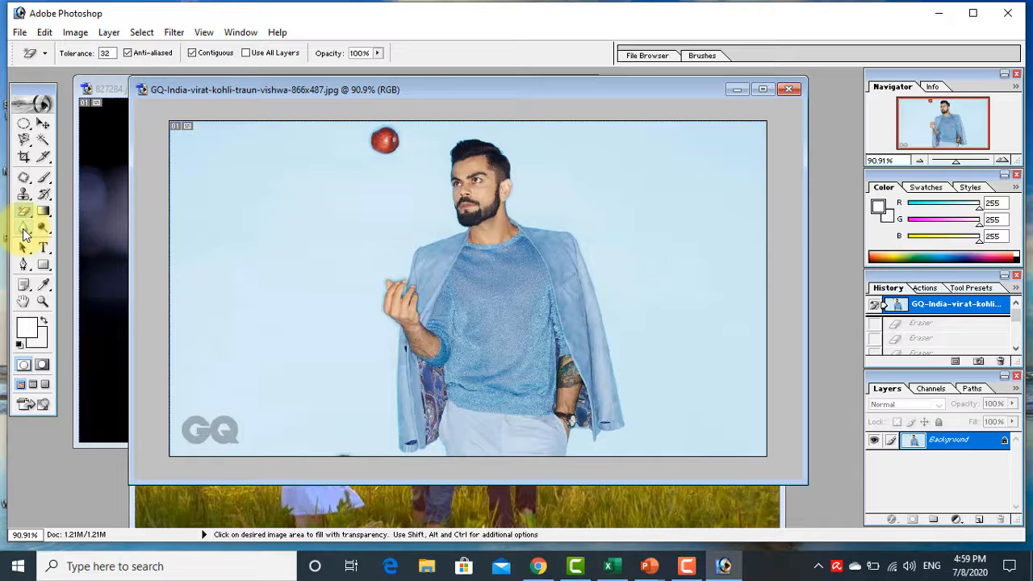
Choose the Blur Tool and show the woman's portrait 827284.jpg in a maximized window.
{"action": "left_click", "coordinate": [25, 234]}
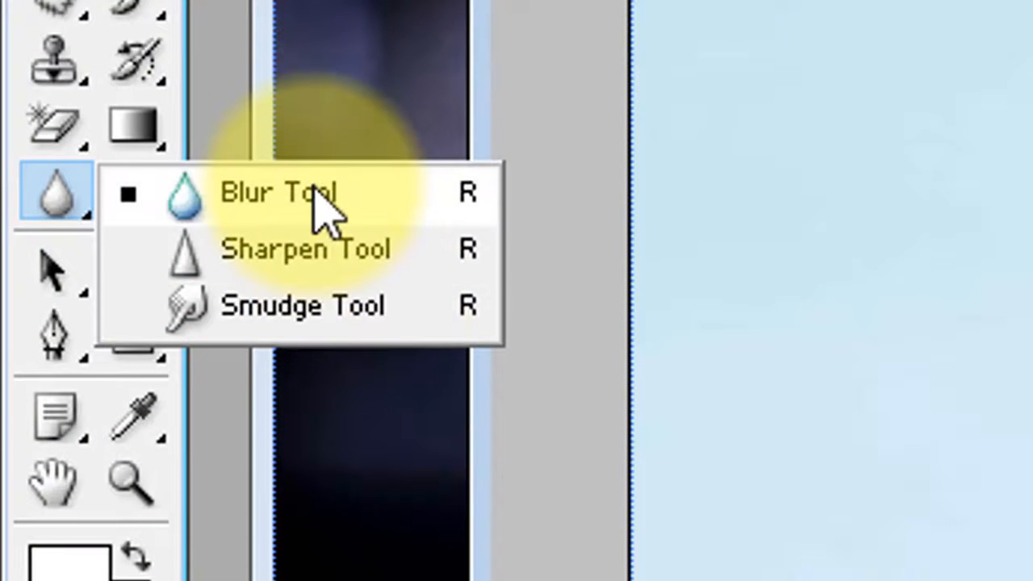
{"action": "left_click", "coordinate": [339, 268]}
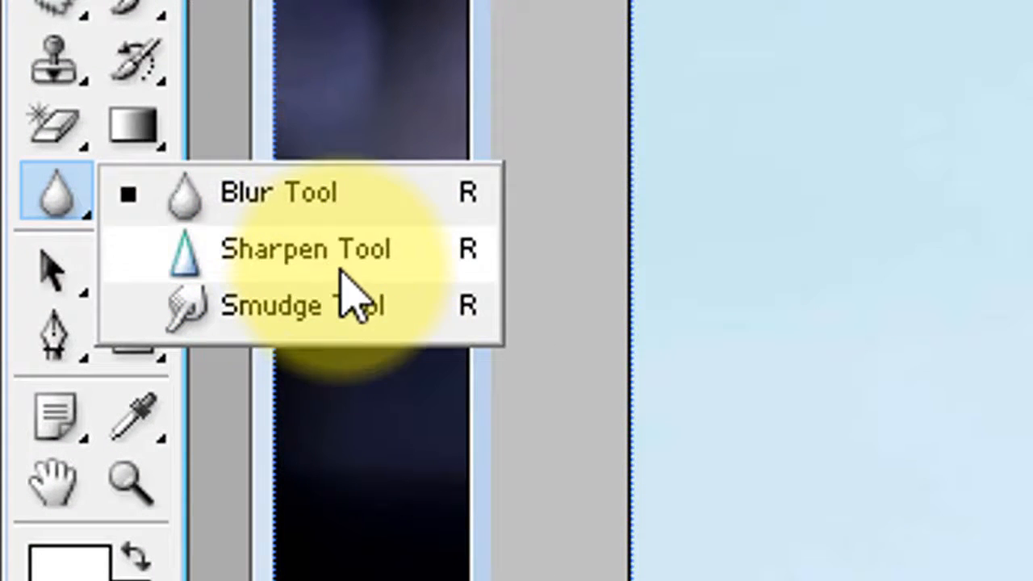
{"action": "left_click", "coordinate": [331, 213]}
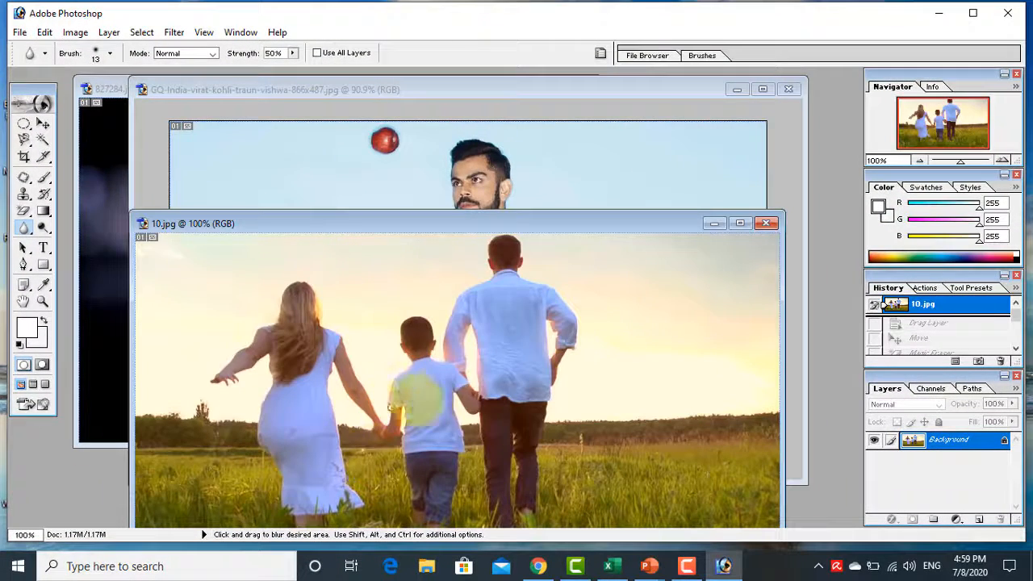
{"action": "left_click", "coordinate": [520, 190]}
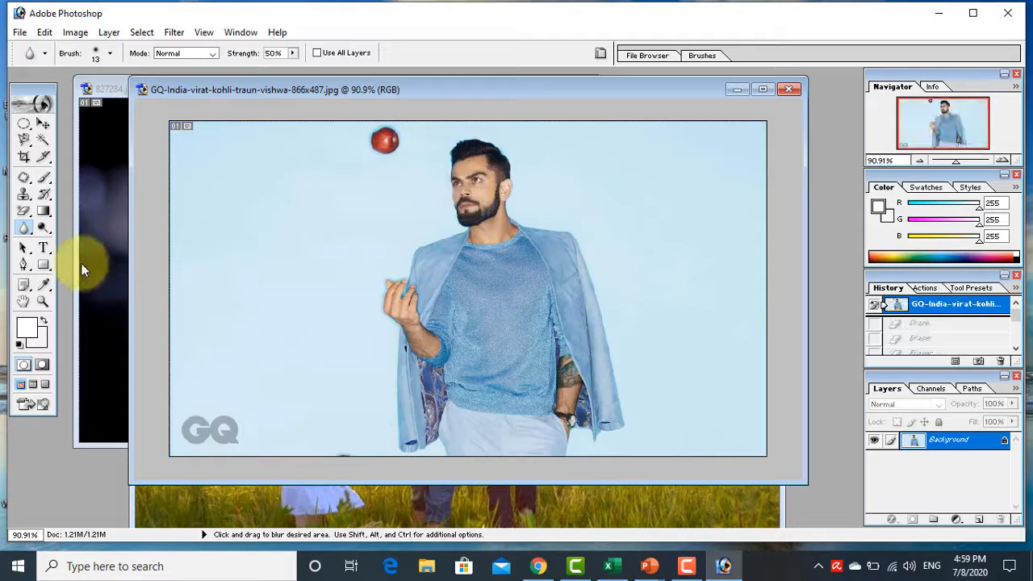
{"action": "left_click", "coordinate": [84, 270]}
{"action": "left_click", "coordinate": [557, 89]}
{"action": "key", "text": "ctrl+0"}
{"action": "key", "text": "ctrl+plus"}
{"action": "key", "text": "ctrl+plus"}
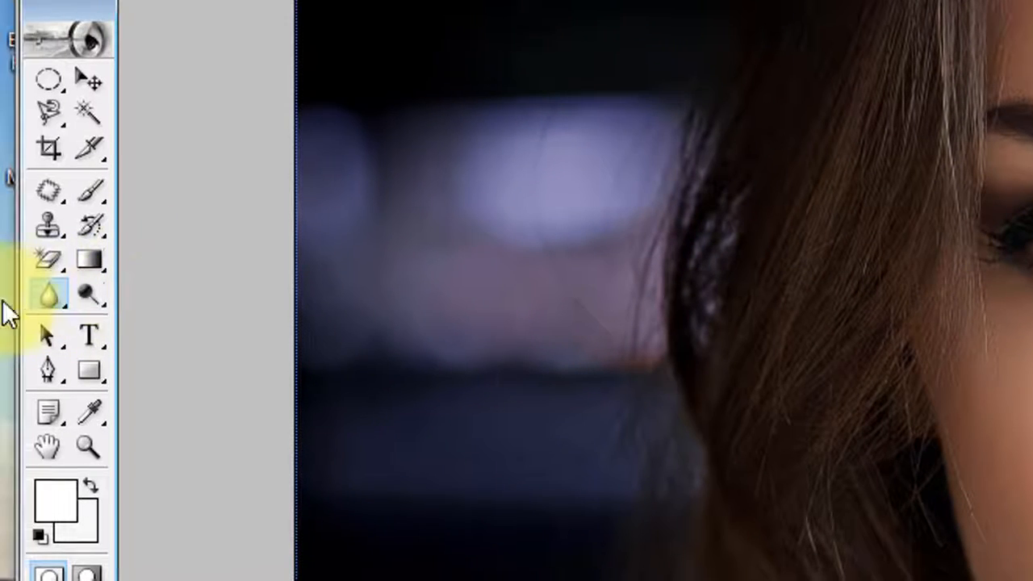
{"action": "left_click_drag", "start_coordinate": [46, 297], "coordinate": [117, 297]}
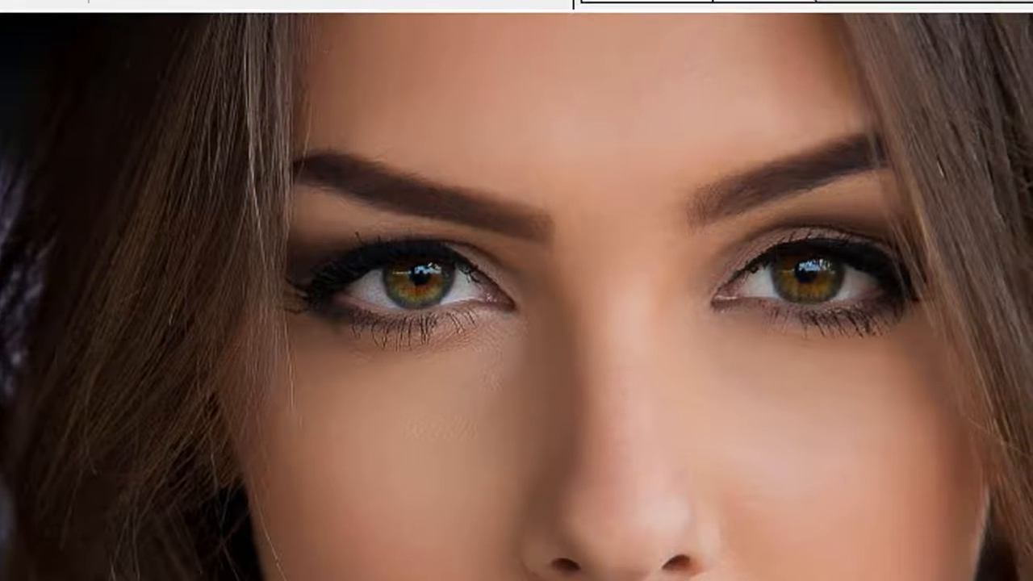
Blur the woman's eye beside the loose hair using 100% strength and a 155 px brush.
{"action": "left_click", "coordinate": [237, 46]}
{"action": "left_click_drag", "start_coordinate": [235, 80], "coordinate": [643, 153]}
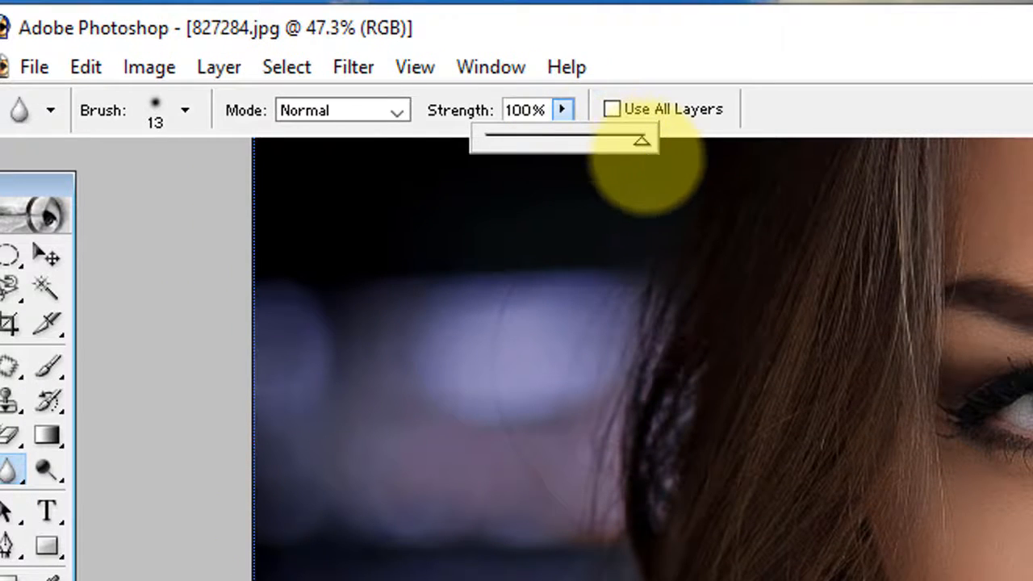
{"action": "left_click", "coordinate": [185, 111]}
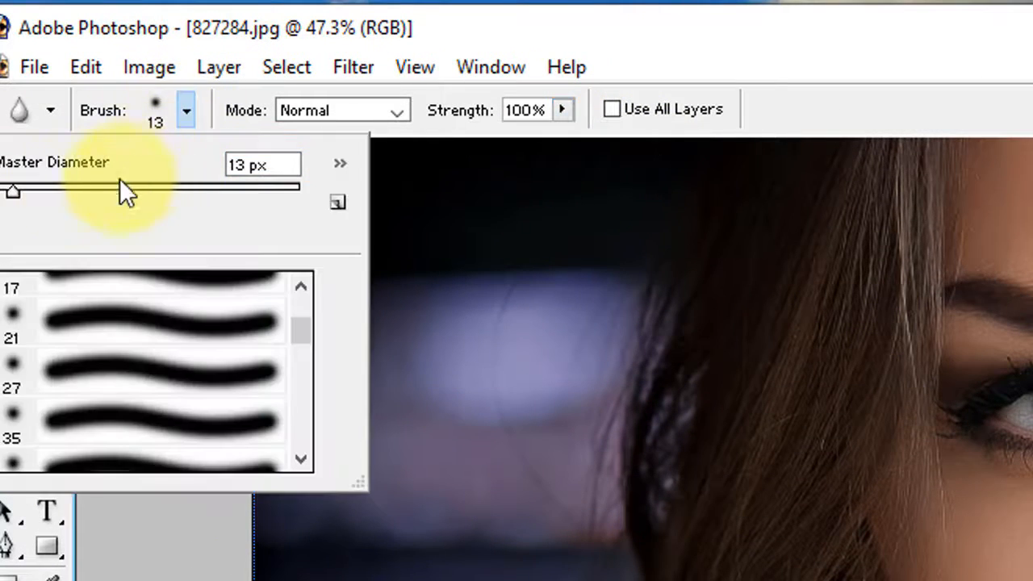
{"action": "left_click_drag", "start_coordinate": [26, 196], "coordinate": [134, 195]}
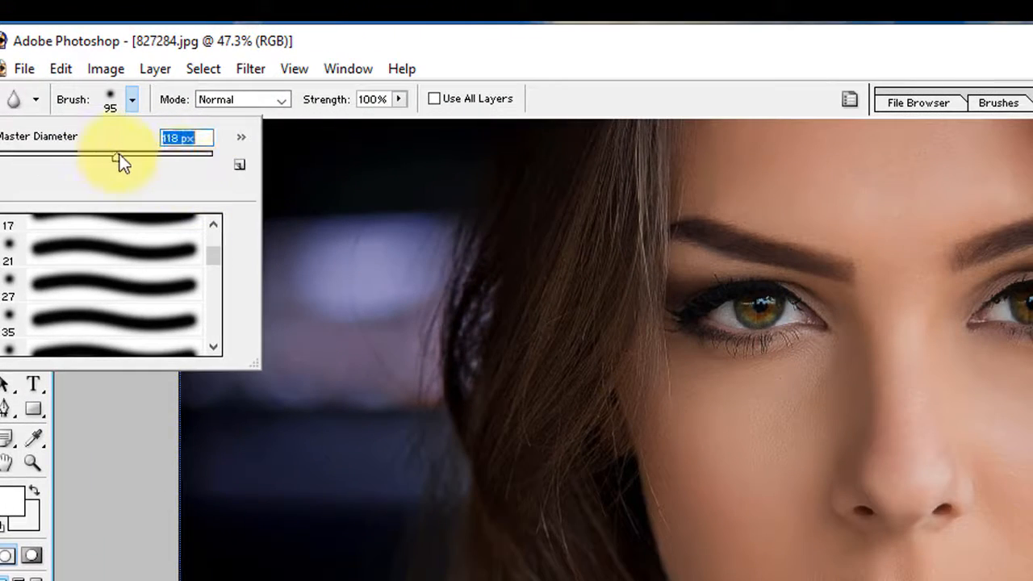
{"action": "left_click_drag", "start_coordinate": [120, 154], "coordinate": [134, 154]}
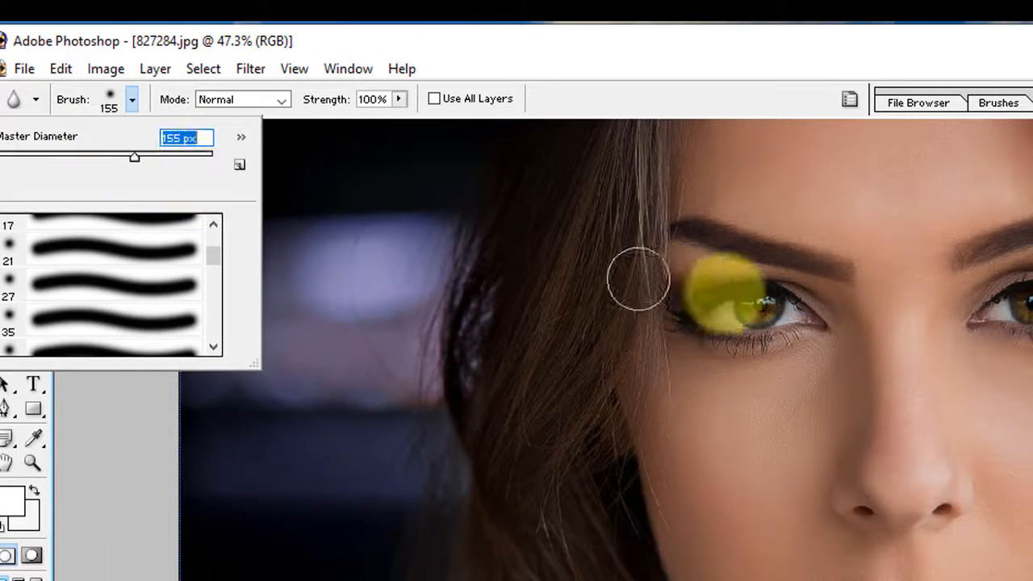
{"action": "left_click", "coordinate": [758, 299]}
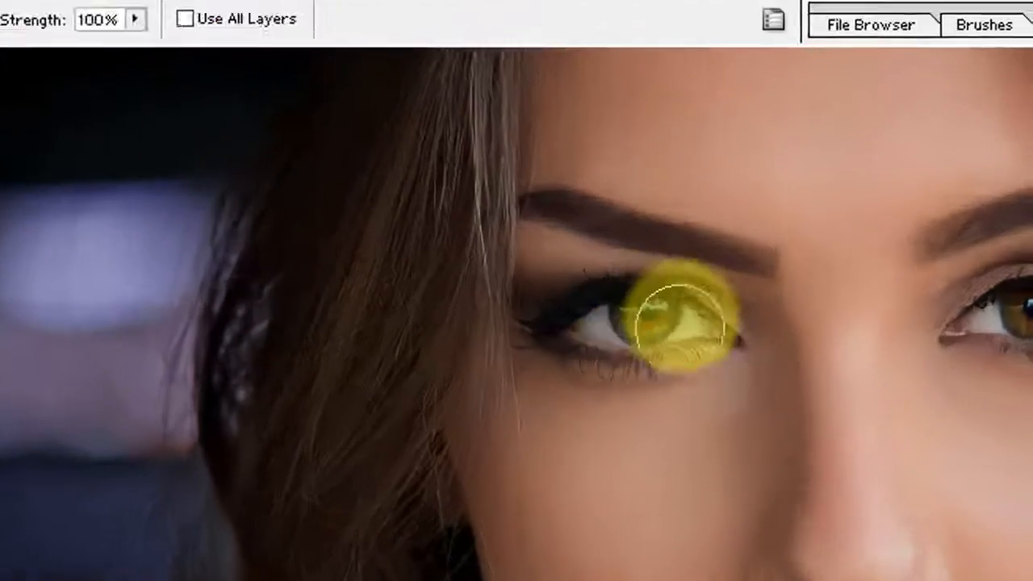
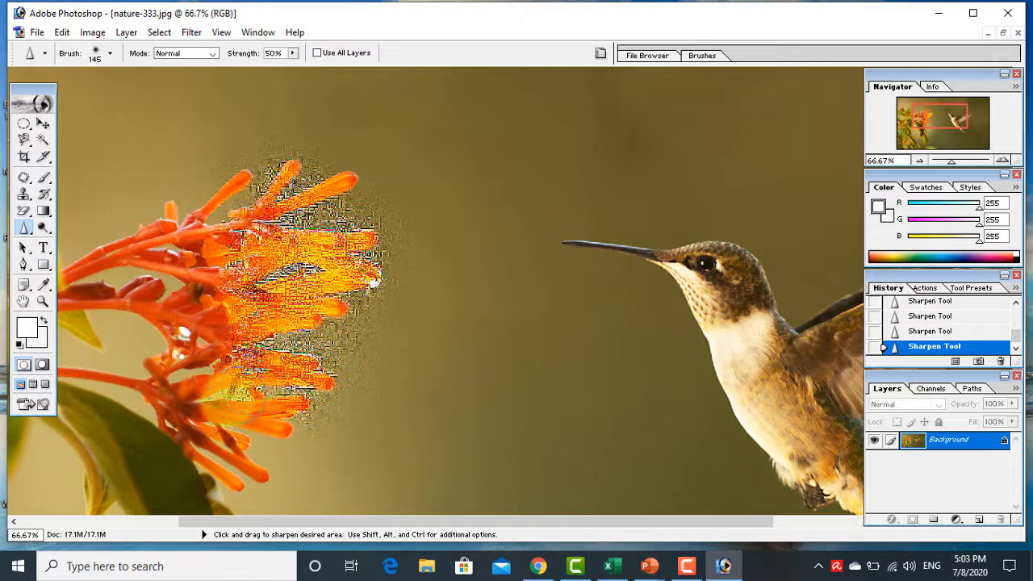
Try sharpening from the orange flower across to the hummingbird in nature-333.jpg, and revert the photo to its opened state.
{"action": "scroll", "coordinate": [484, 376], "scroll_direction": "down", "scroll_amount": 2}
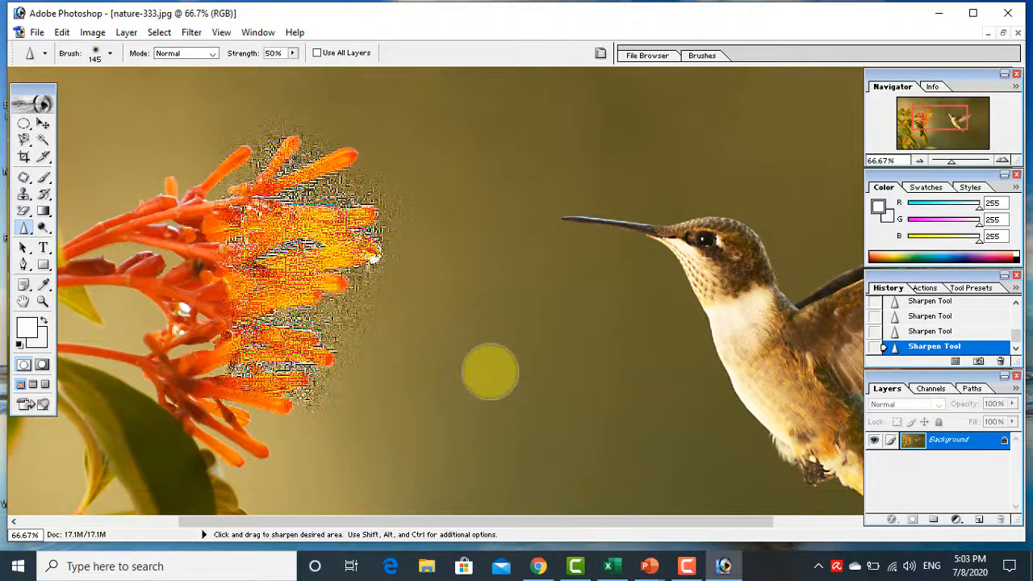
{"action": "mouse_move", "coordinate": [426, 212]}
{"action": "left_mouse_down"}
{"action": "mouse_move", "coordinate": [327, 321]}
{"action": "mouse_move", "coordinate": [352, 386]}
{"action": "mouse_move", "coordinate": [330, 351]}
{"action": "mouse_move", "coordinate": [357, 353]}
{"action": "mouse_move", "coordinate": [363, 375]}
{"action": "mouse_move", "coordinate": [433, 287]}
{"action": "mouse_move", "coordinate": [576, 216]}
{"action": "mouse_move", "coordinate": [493, 235]}
{"action": "mouse_move", "coordinate": [477, 263]}
{"action": "mouse_move", "coordinate": [612, 185]}
{"action": "mouse_move", "coordinate": [590, 190]}
{"action": "mouse_move", "coordinate": [666, 266]}
{"action": "left_mouse_up"}
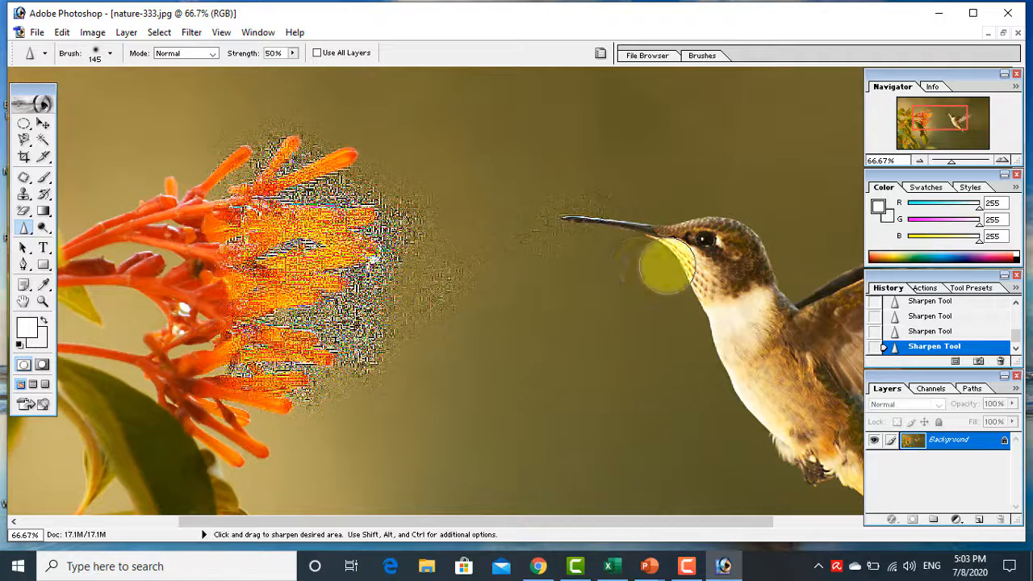
{"action": "left_click", "coordinate": [927, 317]}
{"action": "left_click", "coordinate": [928, 307]}
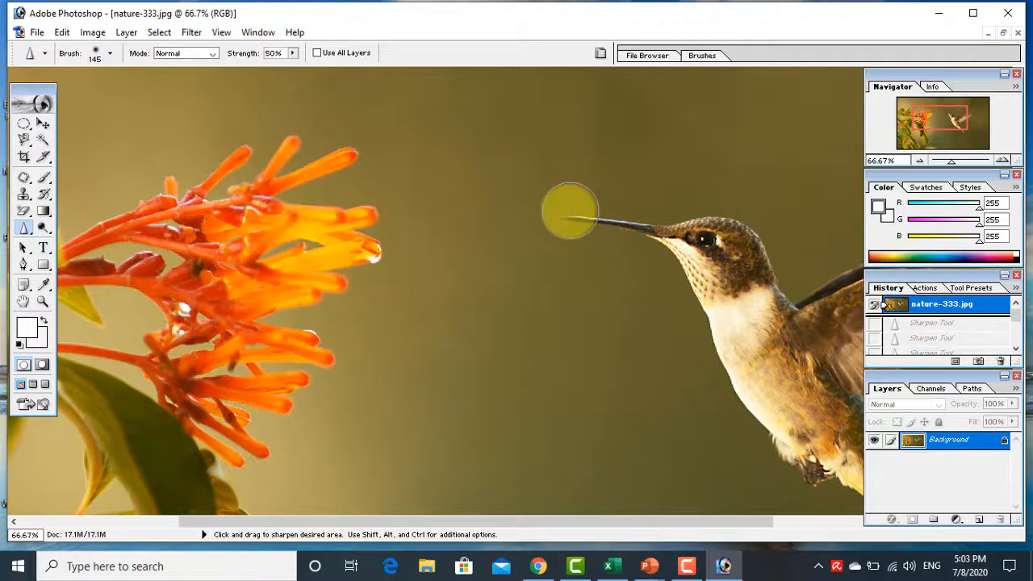
Sharpen the hummingbird's beak, head and breast, and the orange flower petals, with the Sharpen Tool.
{"action": "mouse_move", "coordinate": [574, 216]}
{"action": "left_mouse_down"}
{"action": "mouse_move", "coordinate": [681, 227]}
{"action": "mouse_move", "coordinate": [559, 211]}
{"action": "mouse_move", "coordinate": [650, 230]}
{"action": "mouse_move", "coordinate": [540, 222]}
{"action": "mouse_move", "coordinate": [624, 231]}
{"action": "mouse_move", "coordinate": [719, 269]}
{"action": "mouse_move", "coordinate": [693, 230]}
{"action": "mouse_move", "coordinate": [726, 238]}
{"action": "mouse_move", "coordinate": [746, 301]}
{"action": "left_mouse_up"}
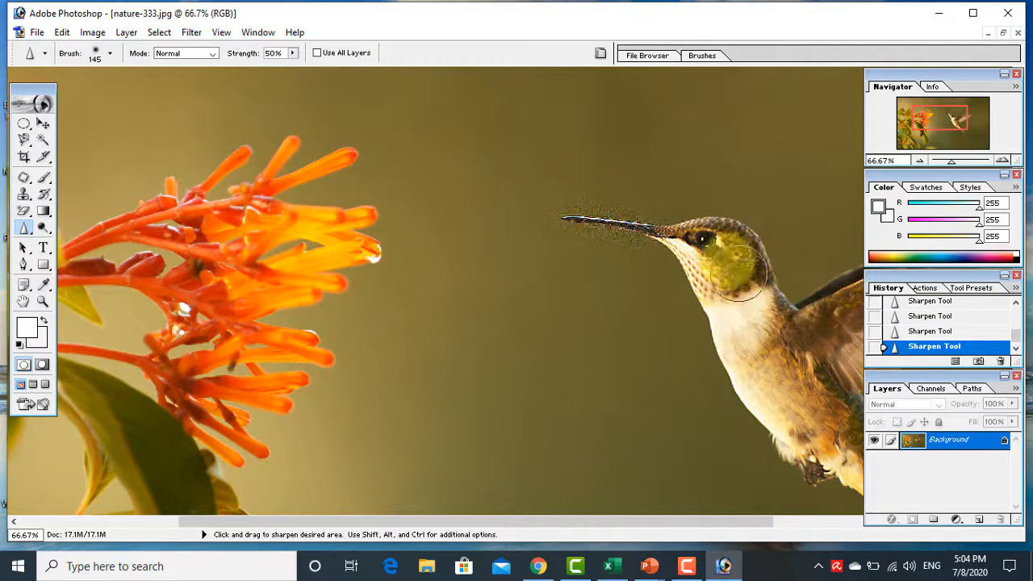
{"action": "mouse_move", "coordinate": [753, 394]}
{"action": "left_mouse_down"}
{"action": "mouse_move", "coordinate": [710, 244]}
{"action": "mouse_move", "coordinate": [761, 386]}
{"action": "mouse_move", "coordinate": [738, 276]}
{"action": "mouse_move", "coordinate": [761, 314]}
{"action": "mouse_move", "coordinate": [759, 331]}
{"action": "mouse_move", "coordinate": [714, 301]}
{"action": "left_mouse_up"}
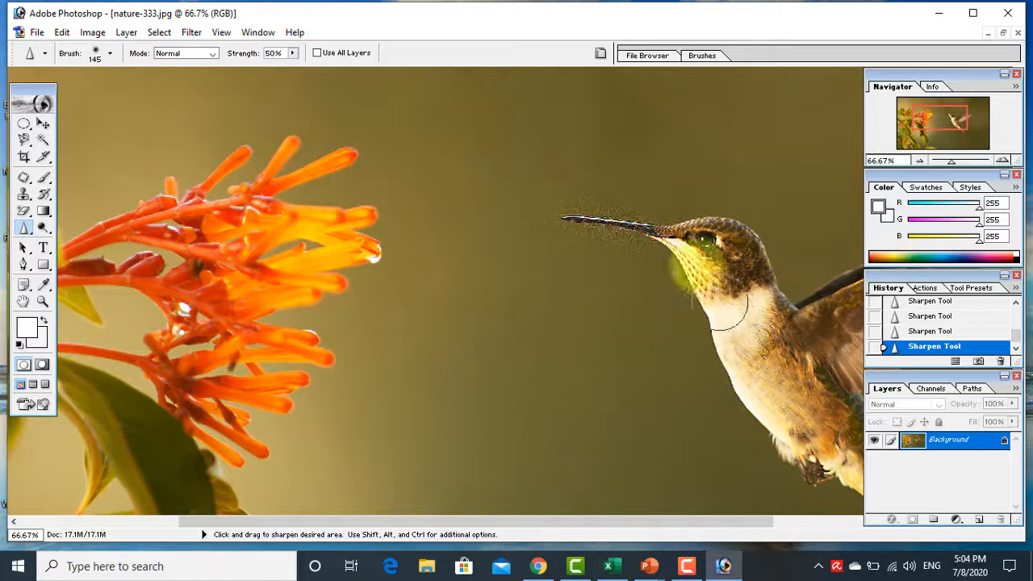
{"action": "left_click_drag", "start_coordinate": [352, 234], "coordinate": [330, 276]}
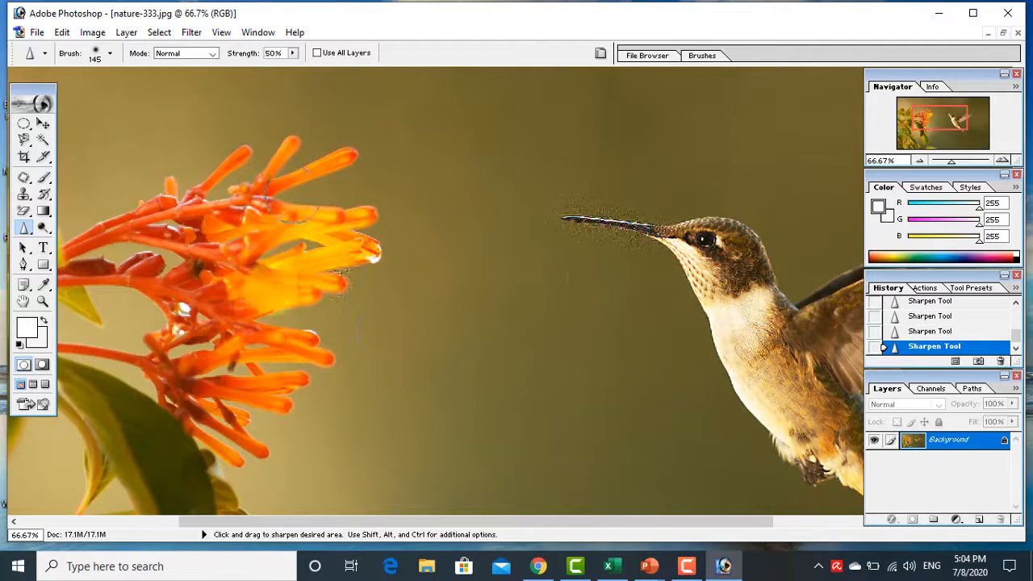
Revert nature-333.jpg to its opened state and choose the Smudge Tool with a 32 px brush.
{"action": "scroll", "coordinate": [936, 315], "scroll_direction": "up", "scroll_amount": 1}
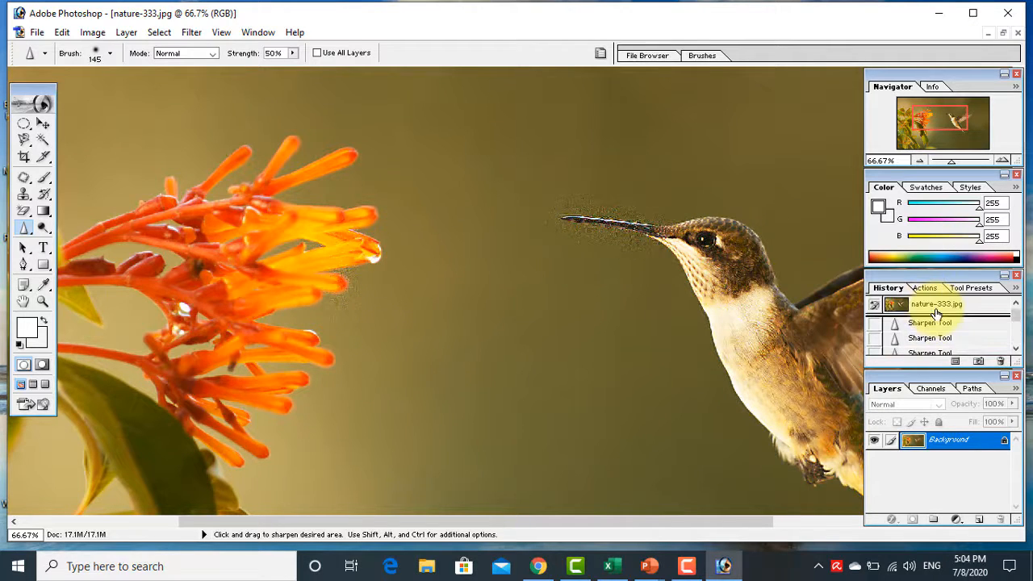
{"action": "left_click", "coordinate": [895, 305]}
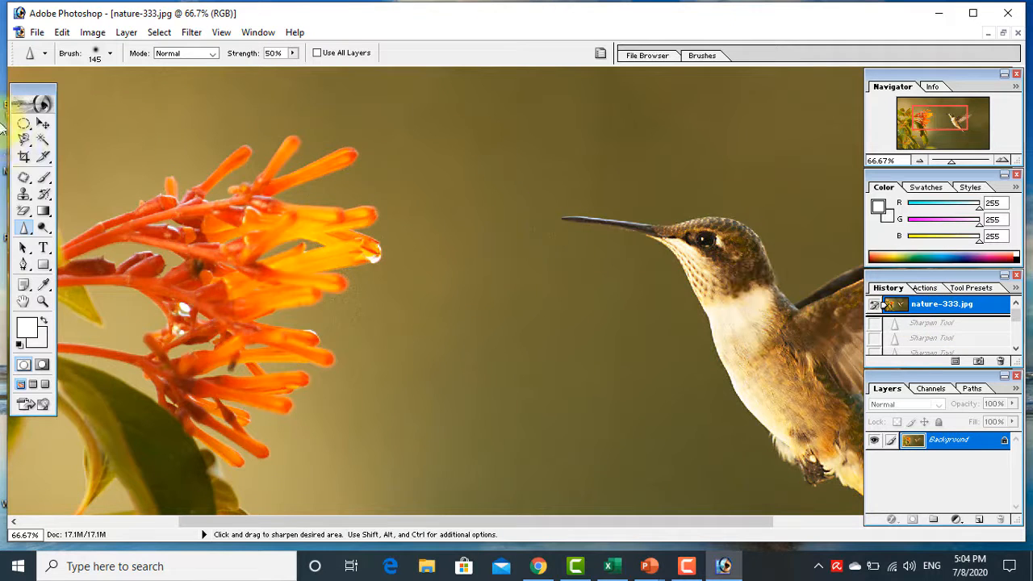
{"action": "left_click", "coordinate": [25, 231]}
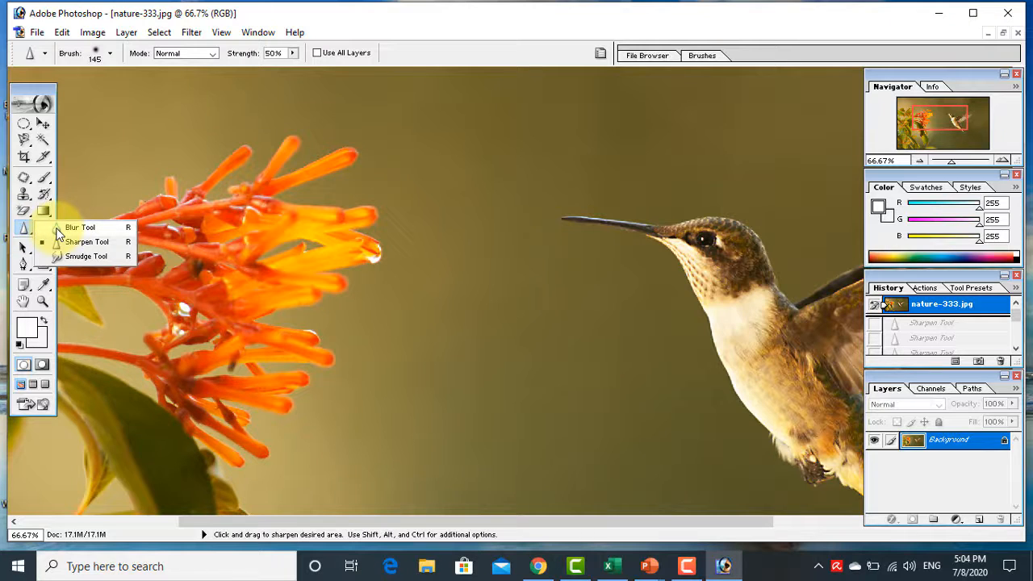
{"action": "left_click", "coordinate": [57, 228]}
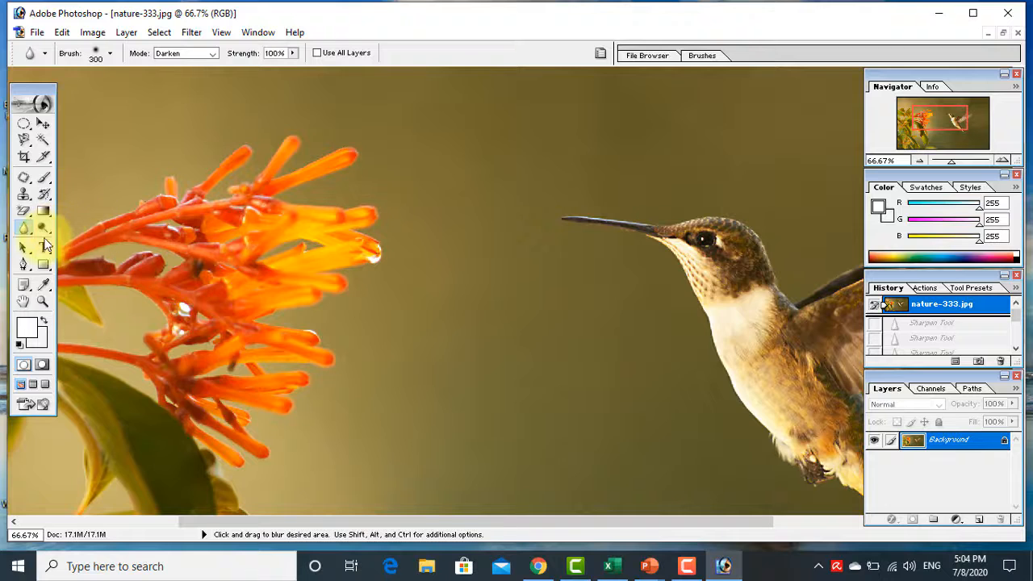
{"action": "left_click_drag", "start_coordinate": [27, 234], "coordinate": [63, 258]}
{"action": "scroll", "coordinate": [565, 276], "scroll_direction": "down", "scroll_amount": 2}
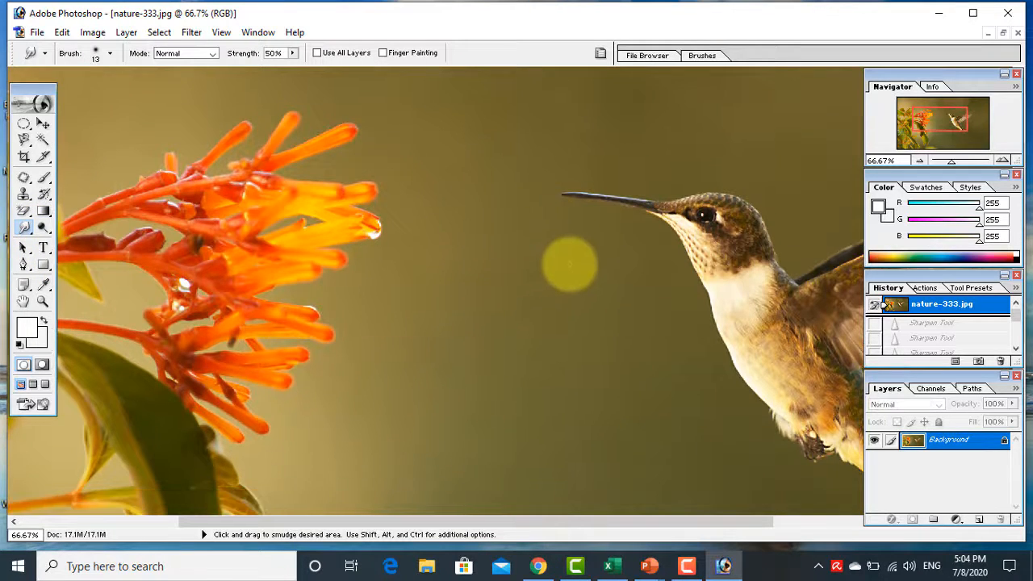
{"action": "left_click", "coordinate": [104, 55]}
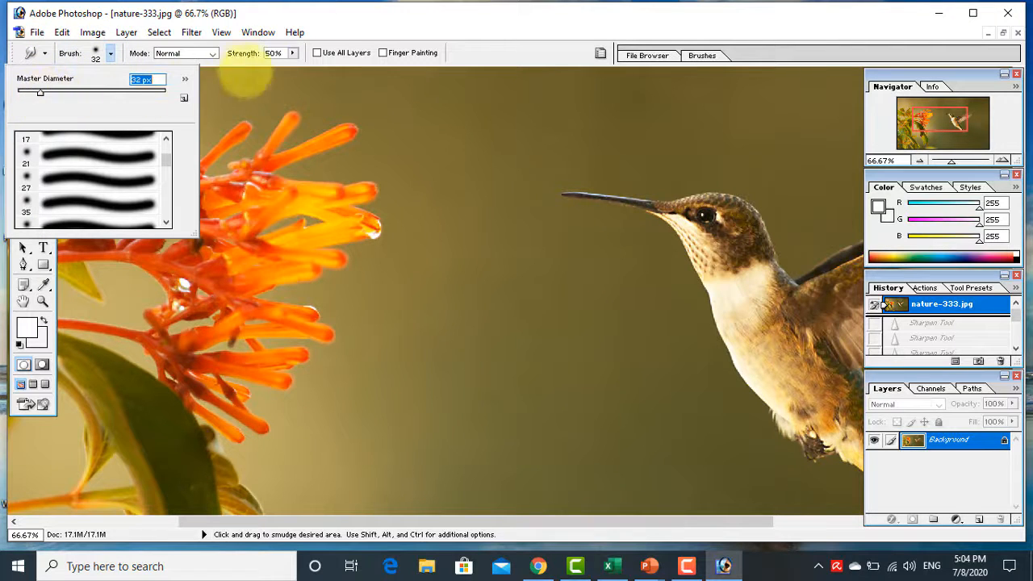
{"action": "left_click", "coordinate": [335, 21]}
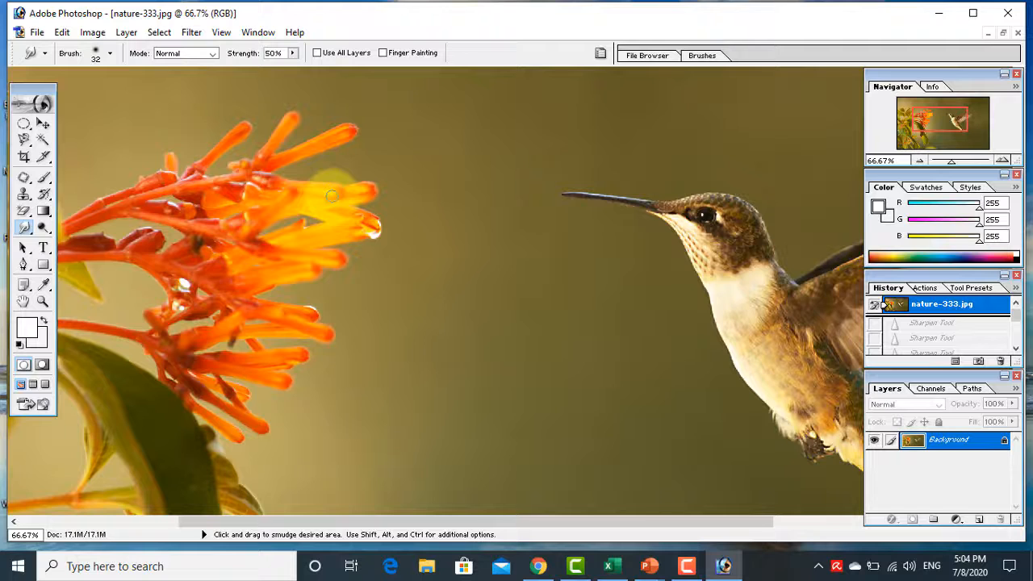
{"action": "mouse_move", "coordinate": [25, 232]}
{"action": "left_mouse_down"}
{"action": "mouse_move", "coordinate": [78, 268]}
{"action": "mouse_move", "coordinate": [53, 260]}
{"action": "left_mouse_up"}
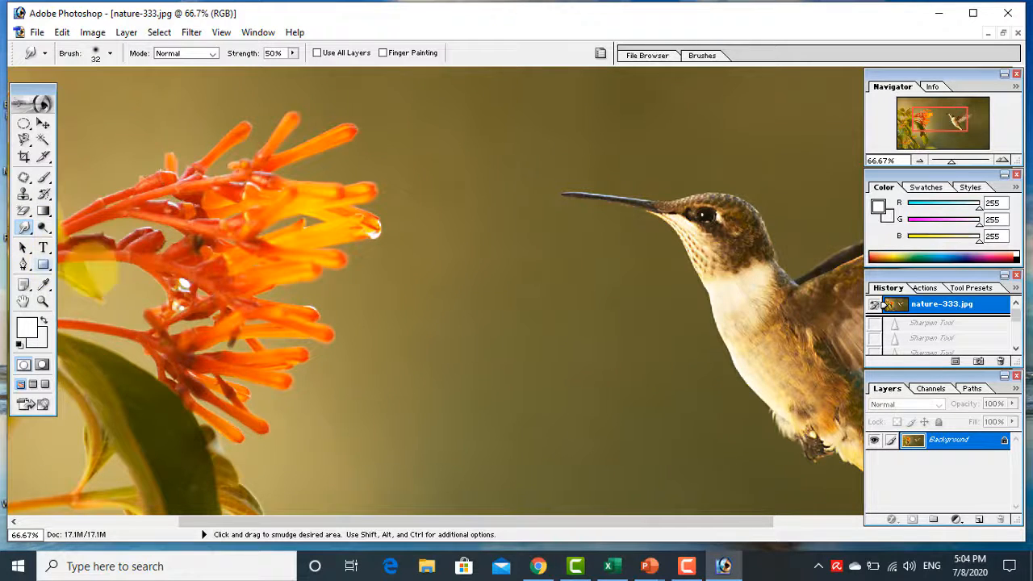
Smudge the edges of the hummingbird's throat and breast and the orange flower petals at 50% strength.
{"action": "scroll", "coordinate": [335, 281], "scroll_direction": "down", "scroll_amount": 3}
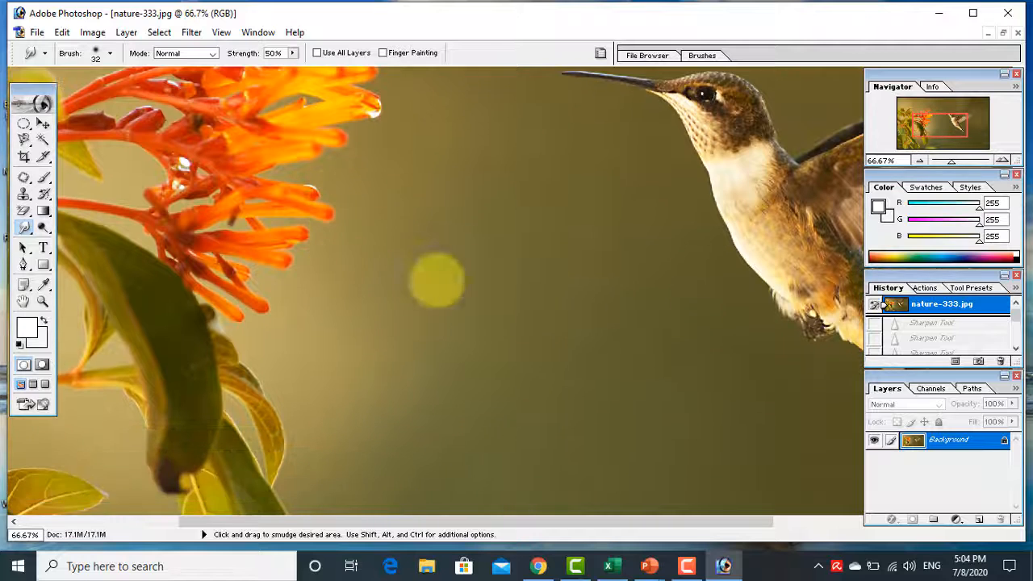
{"action": "mouse_move", "coordinate": [682, 142]}
{"action": "left_mouse_down"}
{"action": "mouse_move", "coordinate": [673, 155]}
{"action": "mouse_move", "coordinate": [697, 174]}
{"action": "left_mouse_up"}
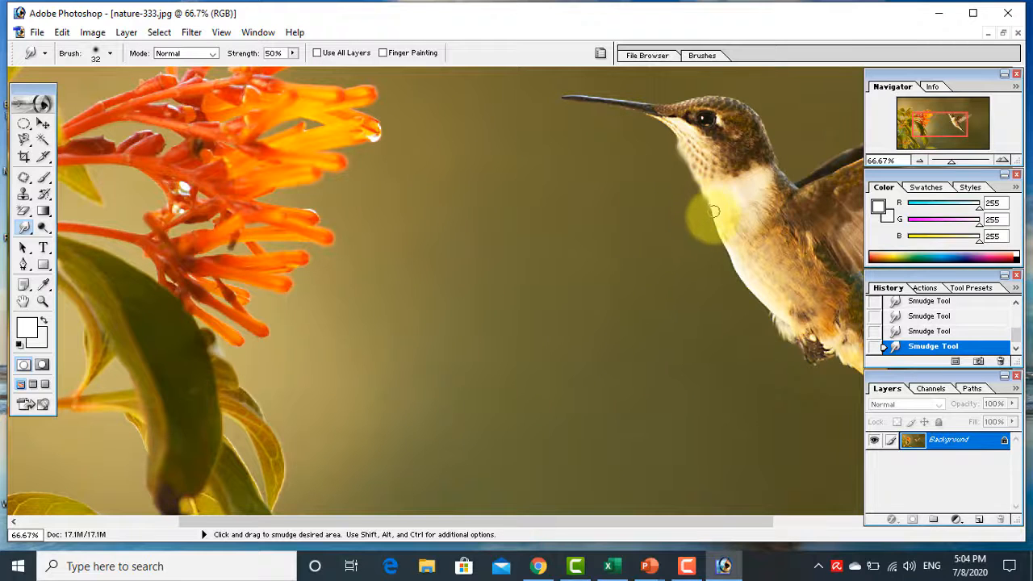
{"action": "scroll", "coordinate": [692, 271], "scroll_direction": "up", "scroll_amount": 2}
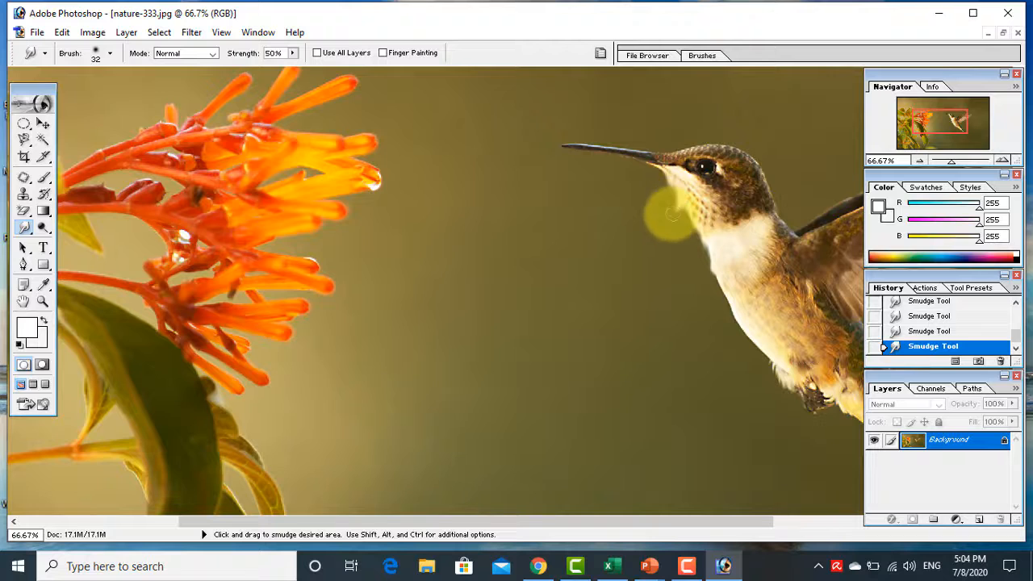
{"action": "scroll", "coordinate": [670, 214], "scroll_direction": "up", "scroll_amount": 3}
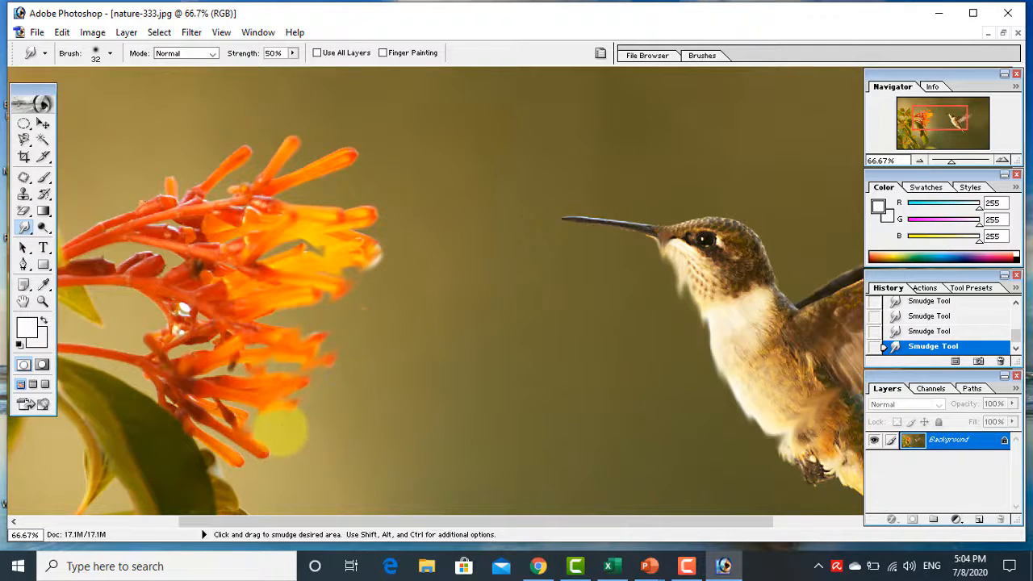
{"action": "scroll", "coordinate": [339, 266], "scroll_direction": "up", "scroll_amount": 2}
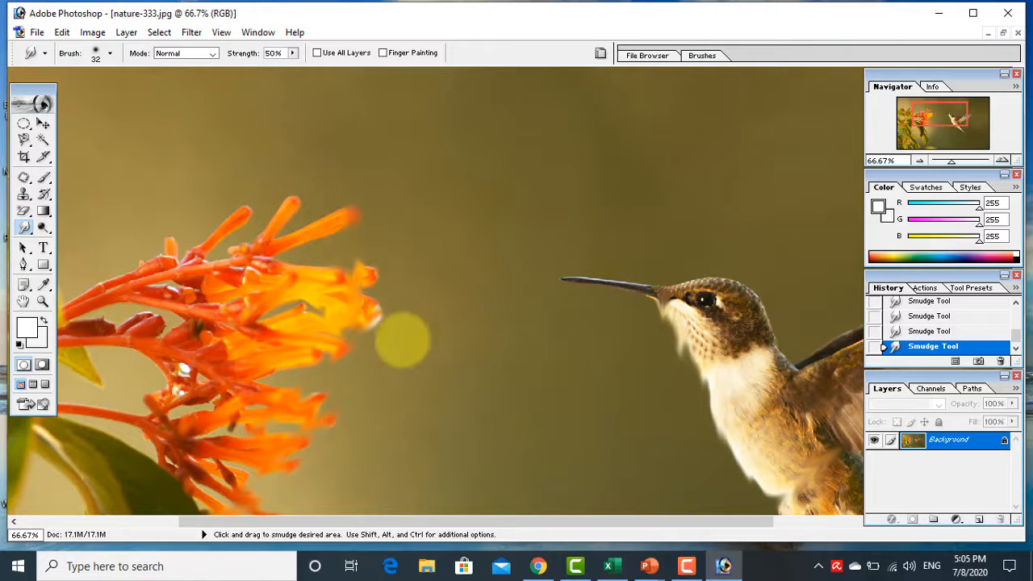
Revert nature-333.jpg to its opened state and show the family photo 10.jpg in a maximized window.
{"action": "scroll", "coordinate": [935, 311], "scroll_direction": "up", "scroll_amount": 5}
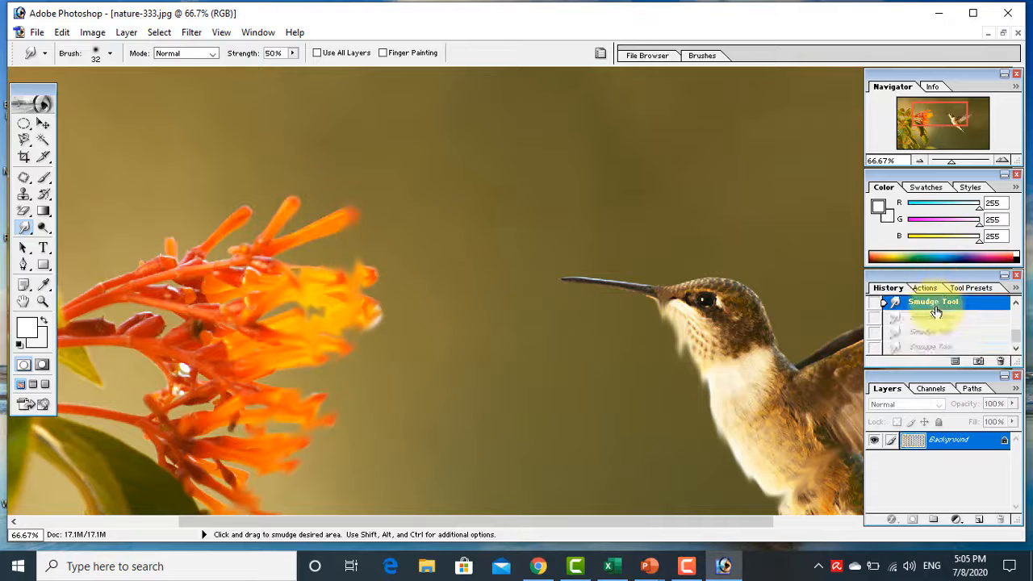
{"action": "left_click", "coordinate": [1002, 33]}
{"action": "left_click", "coordinate": [739, 250]}
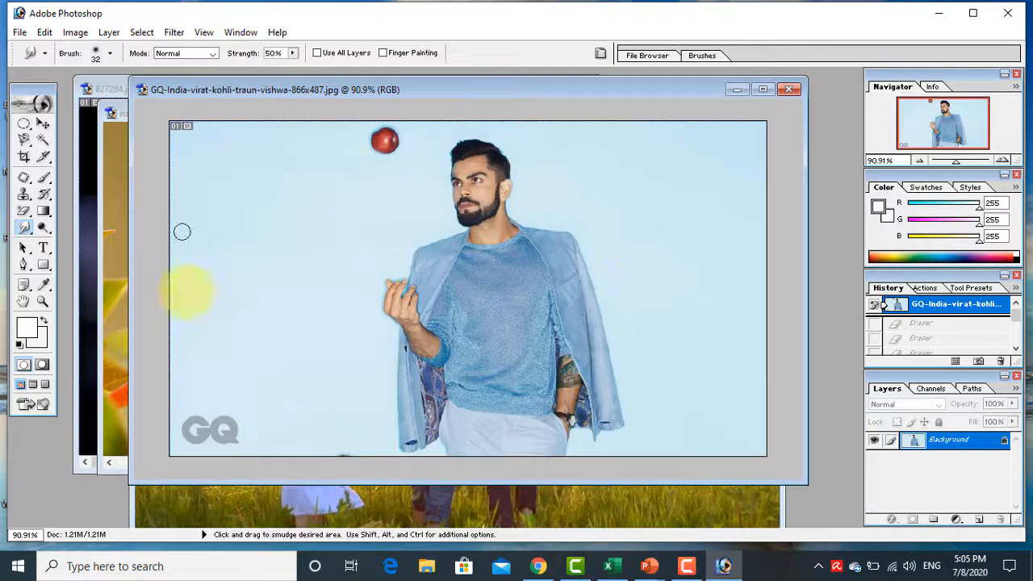
{"action": "left_click", "coordinate": [242, 507]}
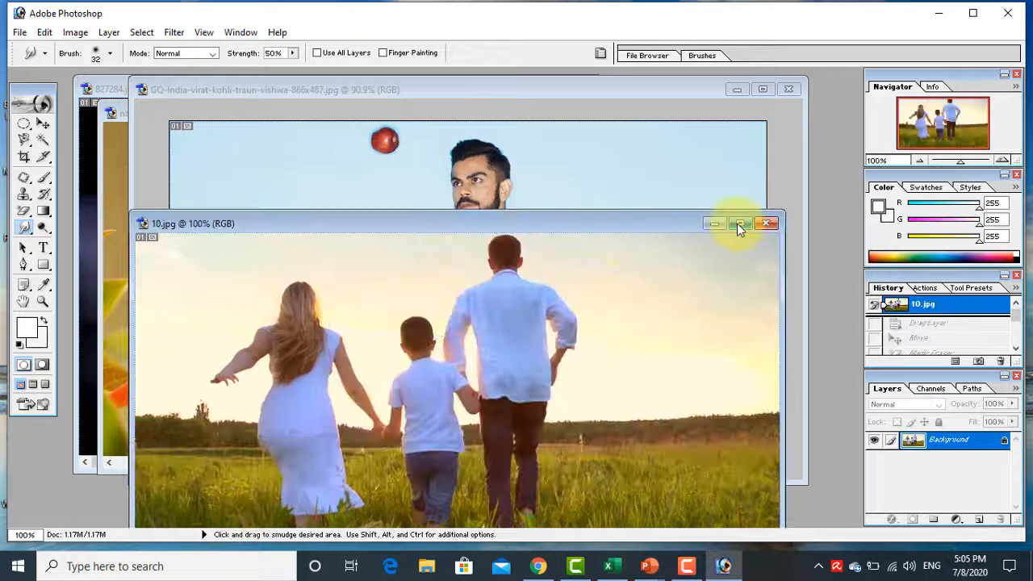
{"action": "left_click", "coordinate": [739, 224]}
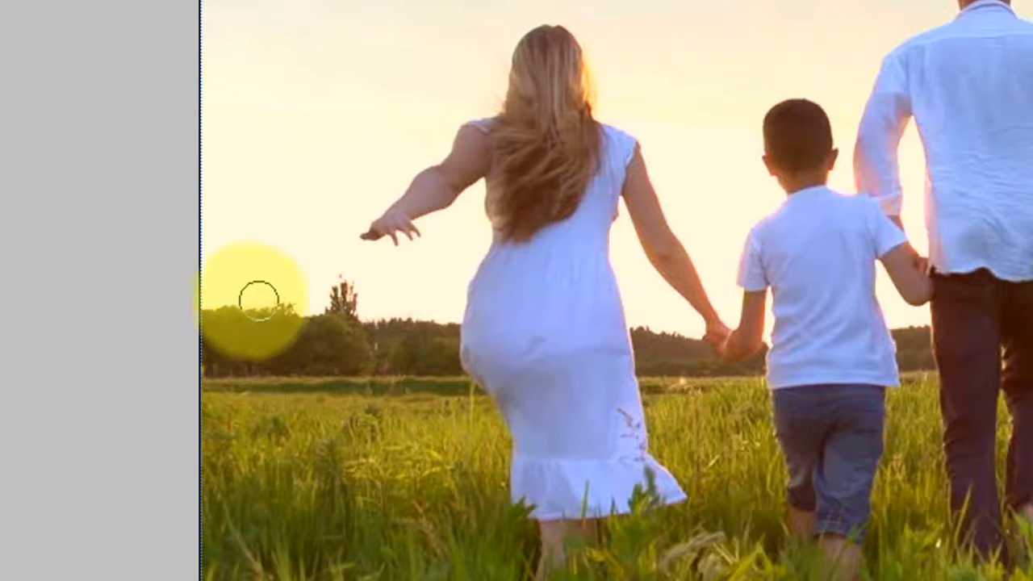
Smudge the trees on the horizon beside the woman upward into the sky with the Smudge Tool.
{"action": "mouse_move", "coordinate": [233, 323]}
{"action": "left_mouse_down"}
{"action": "mouse_move", "coordinate": [305, 302]}
{"action": "mouse_move", "coordinate": [394, 329]}
{"action": "mouse_move", "coordinate": [443, 313]}
{"action": "mouse_move", "coordinate": [372, 321]}
{"action": "mouse_move", "coordinate": [254, 279]}
{"action": "left_mouse_up"}
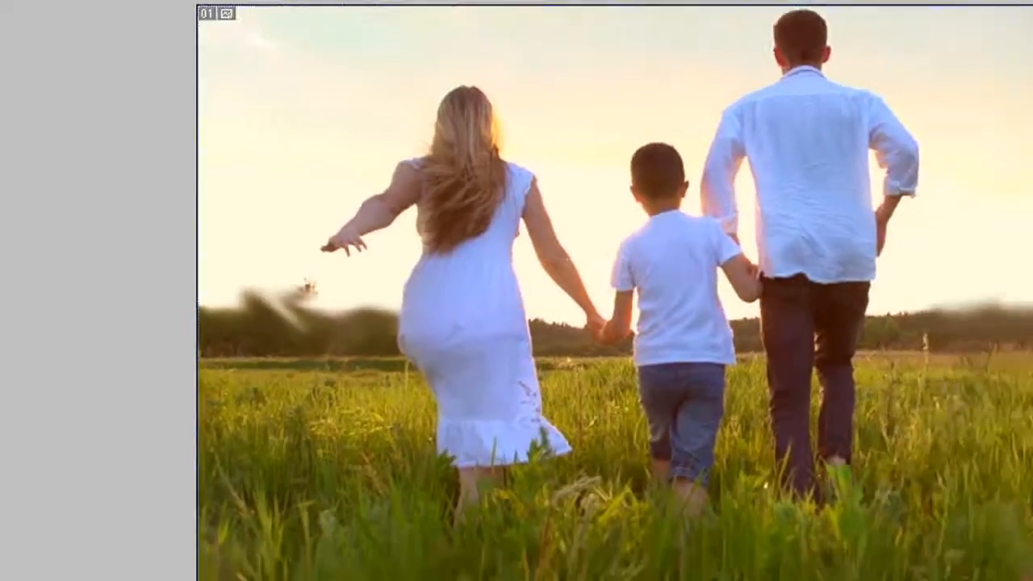
{"action": "left_click", "coordinate": [26, 226]}
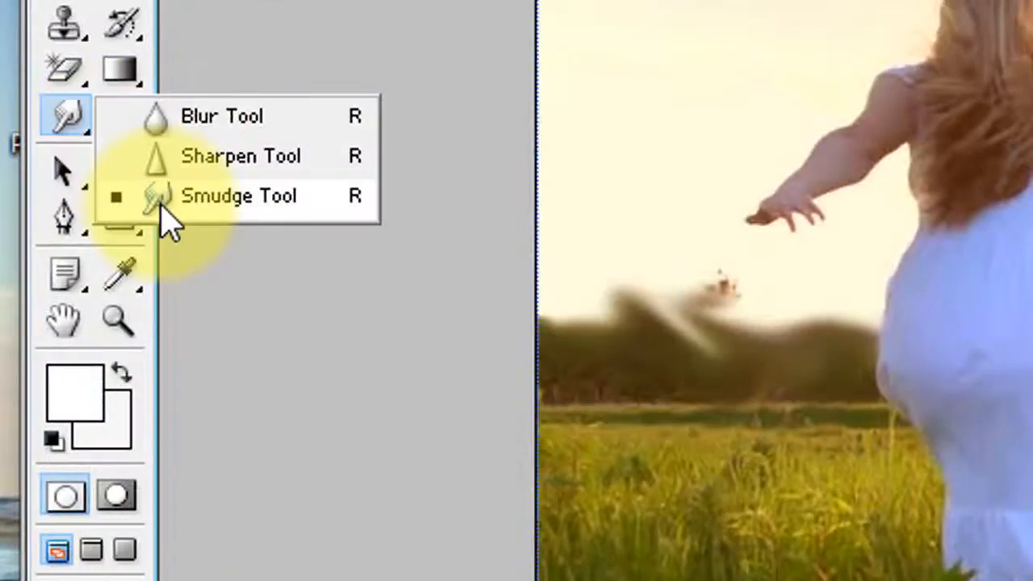
{"action": "left_click", "coordinate": [70, 256]}
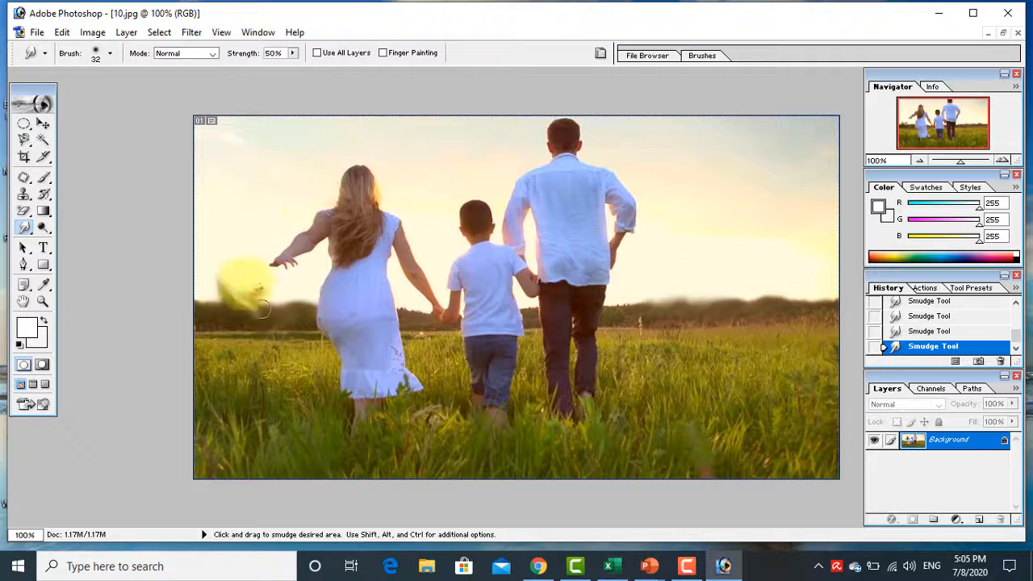
{"action": "mouse_move", "coordinate": [290, 295]}
{"action": "left_mouse_down"}
{"action": "mouse_move", "coordinate": [236, 313]}
{"action": "mouse_move", "coordinate": [197, 267]}
{"action": "mouse_move", "coordinate": [211, 304]}
{"action": "mouse_move", "coordinate": [164, 237]}
{"action": "mouse_move", "coordinate": [288, 212]}
{"action": "left_mouse_up"}
Smudge the woman's hair downward over her dress and the boy's and man's hair outward at the top.
{"action": "mouse_move", "coordinate": [353, 183]}
{"action": "left_mouse_down"}
{"action": "mouse_move", "coordinate": [321, 190]}
{"action": "mouse_move", "coordinate": [342, 213]}
{"action": "mouse_move", "coordinate": [295, 253]}
{"action": "mouse_move", "coordinate": [323, 267]}
{"action": "mouse_move", "coordinate": [283, 346]}
{"action": "mouse_move", "coordinate": [338, 233]}
{"action": "mouse_move", "coordinate": [363, 238]}
{"action": "mouse_move", "coordinate": [370, 202]}
{"action": "mouse_move", "coordinate": [374, 326]}
{"action": "mouse_move", "coordinate": [349, 339]}
{"action": "mouse_move", "coordinate": [365, 419]}
{"action": "left_mouse_up"}
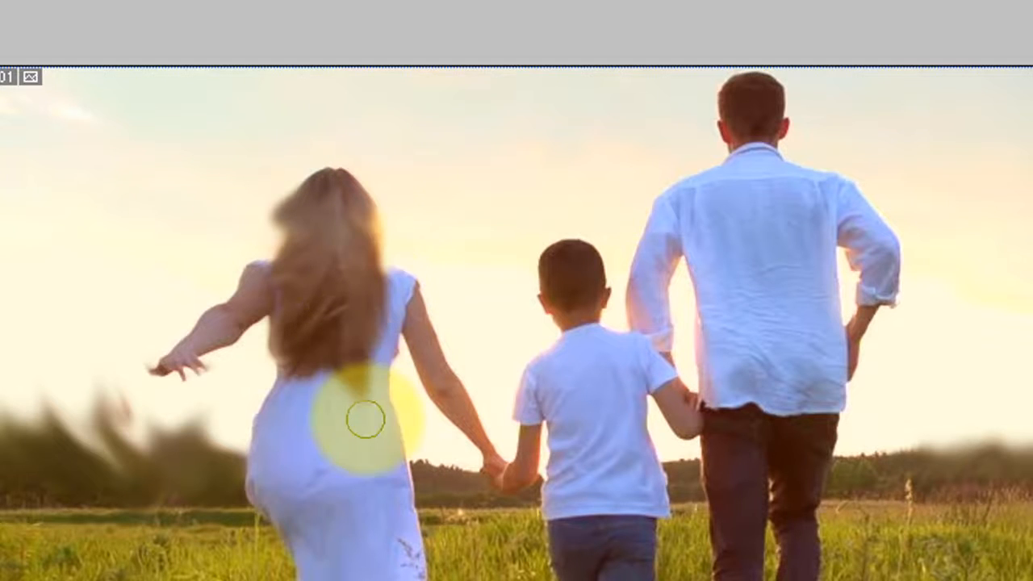
{"action": "mouse_move", "coordinate": [510, 292]}
{"action": "left_mouse_down"}
{"action": "mouse_move", "coordinate": [585, 301]}
{"action": "mouse_move", "coordinate": [573, 263]}
{"action": "mouse_move", "coordinate": [510, 203]}
{"action": "mouse_move", "coordinate": [568, 249]}
{"action": "mouse_move", "coordinate": [578, 235]}
{"action": "mouse_move", "coordinate": [598, 246]}
{"action": "mouse_move", "coordinate": [619, 228]}
{"action": "mouse_move", "coordinate": [582, 250]}
{"action": "mouse_move", "coordinate": [532, 252]}
{"action": "mouse_move", "coordinate": [520, 248]}
{"action": "mouse_move", "coordinate": [582, 248]}
{"action": "mouse_move", "coordinate": [704, 216]}
{"action": "left_mouse_up"}
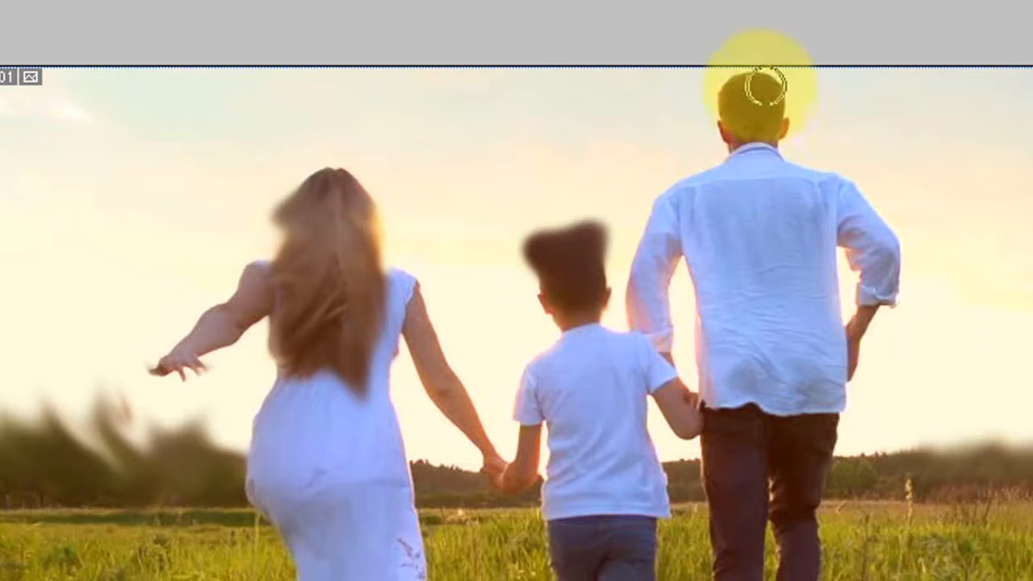
{"action": "left_click_drag", "start_coordinate": [780, 81], "coordinate": [788, 69]}
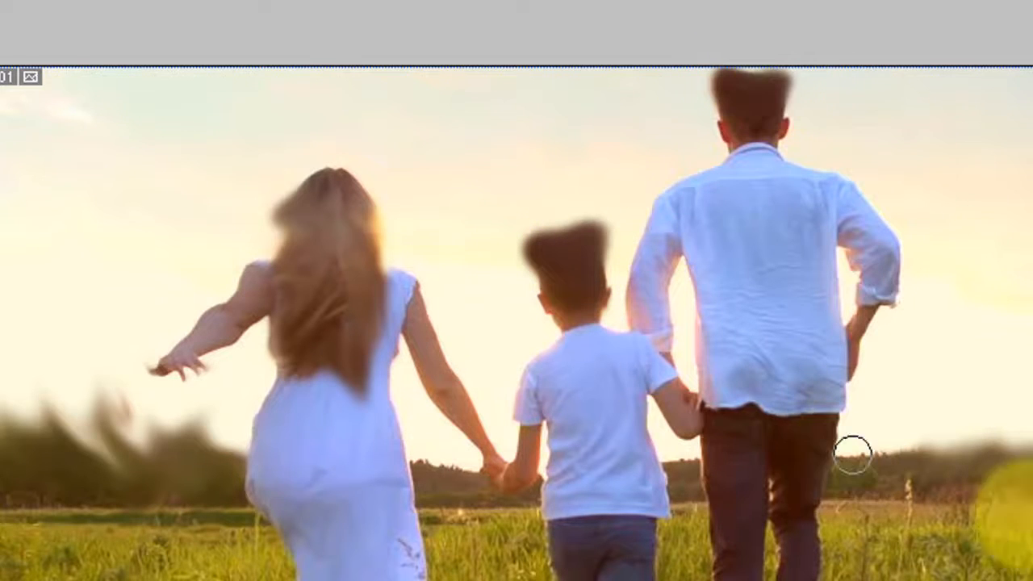
{"action": "key", "text": "ctrl+minus"}
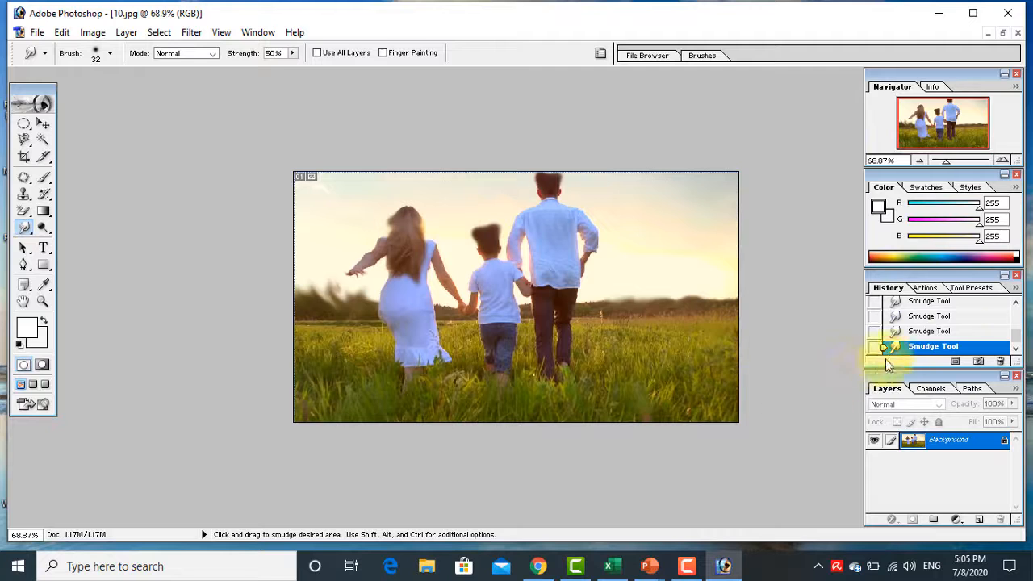
Revert 10.jpg to its opened state and choose the Dodge Tool.
{"action": "left_click", "coordinate": [958, 306]}
{"action": "scroll", "coordinate": [954, 309], "scroll_direction": "up", "scroll_amount": 5}
{"action": "scroll", "coordinate": [946, 305], "scroll_direction": "up", "scroll_amount": 3}
{"action": "left_click", "coordinate": [938, 304]}
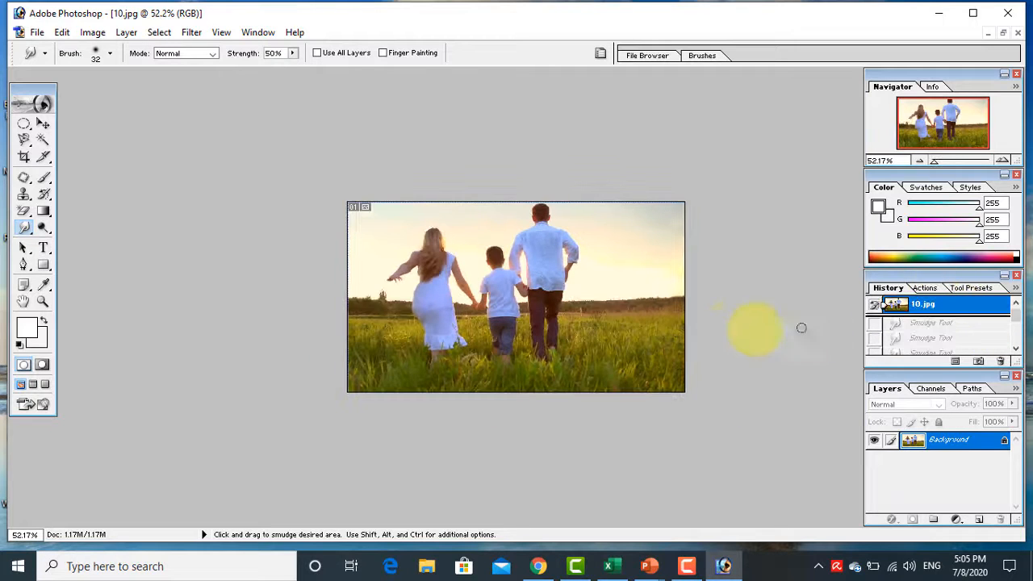
{"action": "scroll", "coordinate": [732, 326], "scroll_direction": "up", "scroll_amount": 3}
{"action": "scroll", "coordinate": [730, 322], "scroll_direction": "down", "scroll_amount": 3}
{"action": "scroll", "coordinate": [725, 301], "scroll_direction": "down", "scroll_amount": 3}
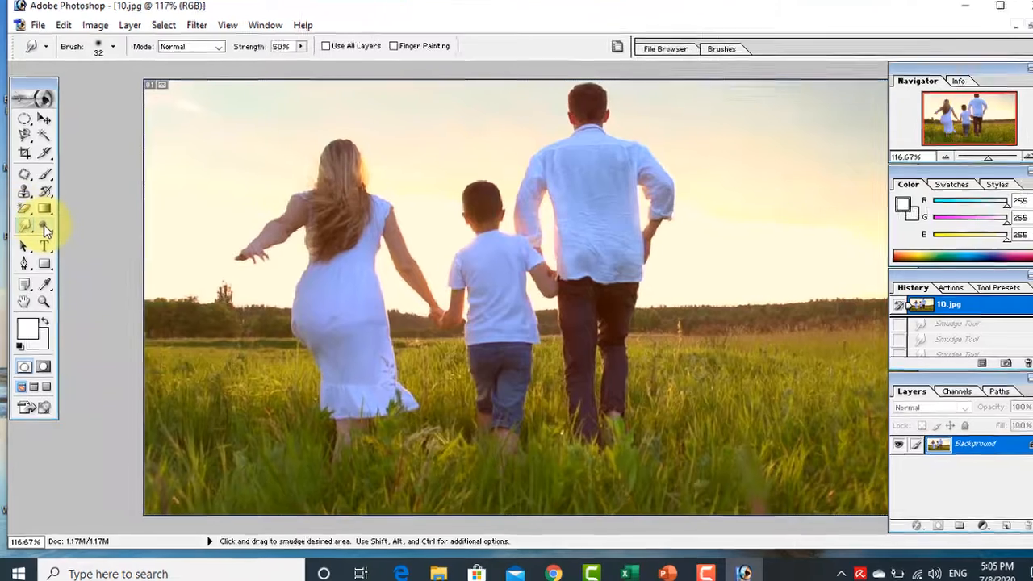
{"action": "left_click", "coordinate": [42, 227]}
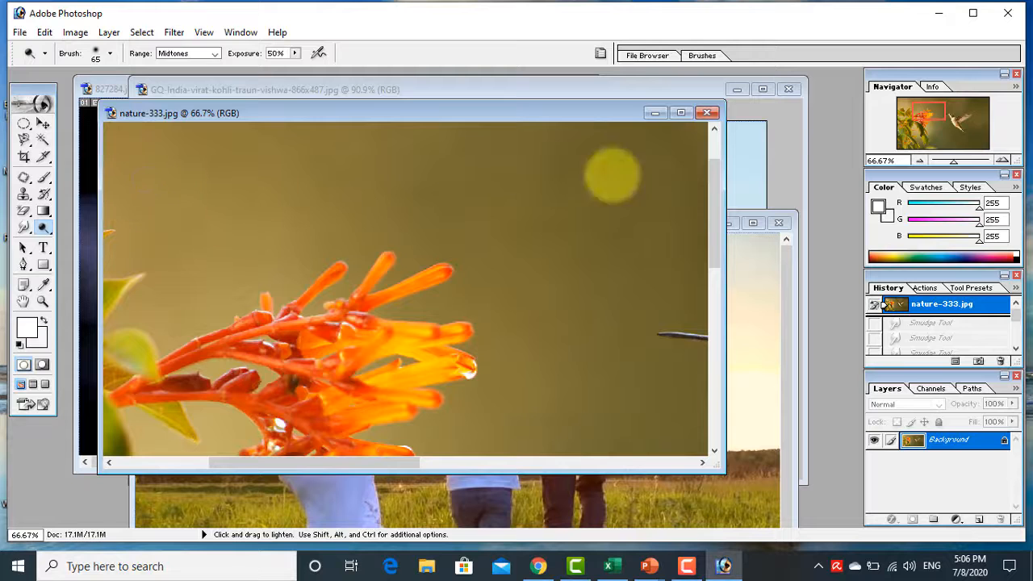
Show the woman's portrait 827284.jpg in a maximized window and revert it to its opened state.
{"action": "left_click", "coordinate": [707, 113]}
{"action": "left_click", "coordinate": [528, 225]}
{"action": "left_click", "coordinate": [90, 225]}
{"action": "left_click", "coordinate": [556, 88]}
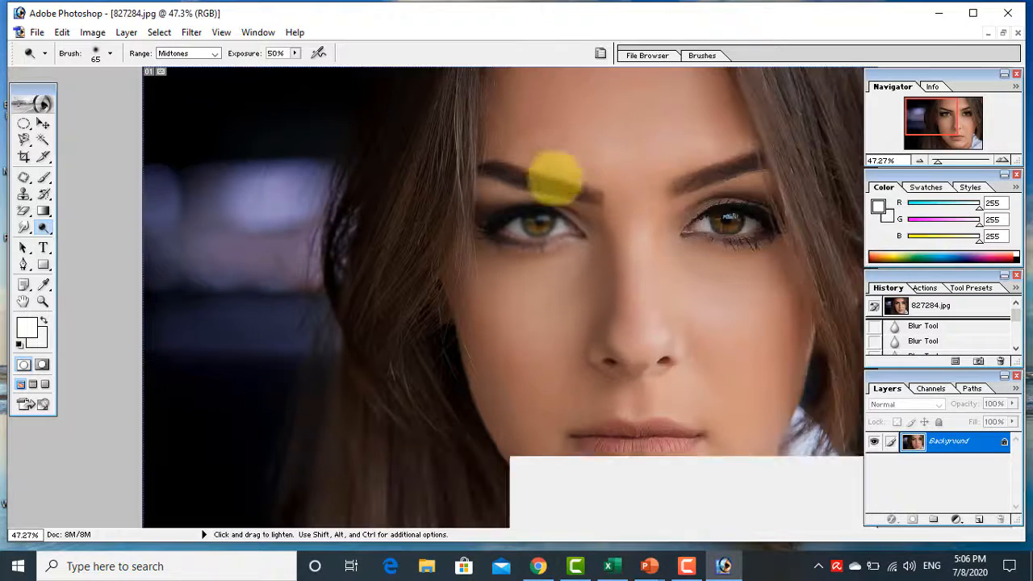
{"action": "left_click", "coordinate": [952, 313]}
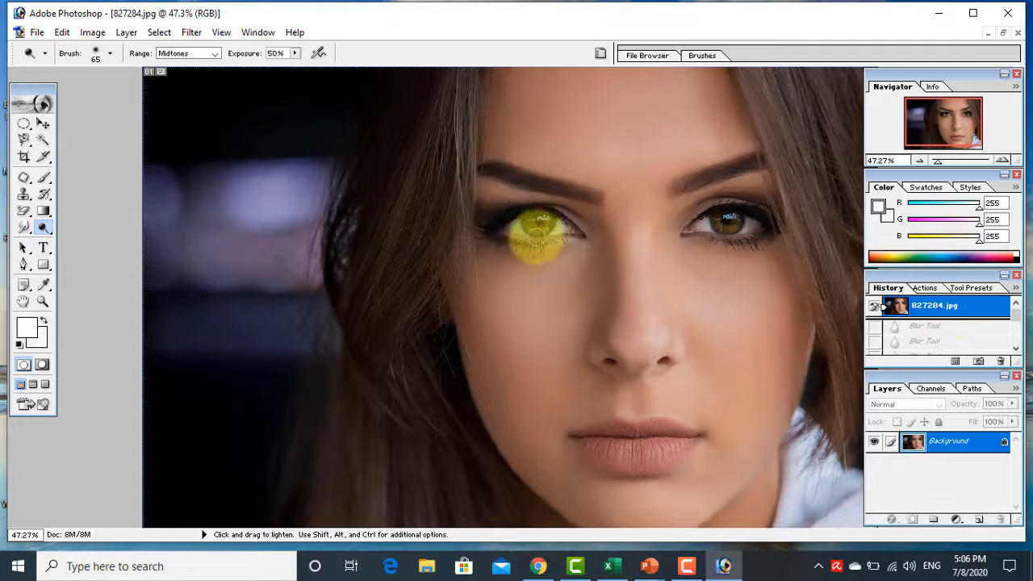
Set the Dodge Tool's brush to 210 px for lightening midtones at 50% exposure.
{"action": "left_click_drag", "start_coordinate": [40, 230], "coordinate": [83, 235]}
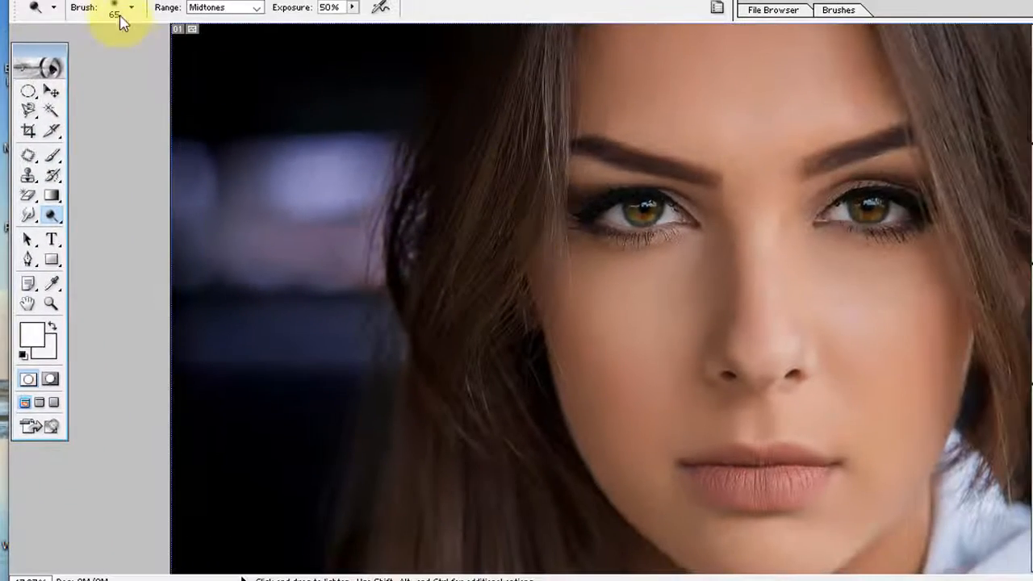
{"action": "left_click", "coordinate": [132, 10]}
{"action": "left_click_drag", "start_coordinate": [139, 56], "coordinate": [154, 53]}
{"action": "left_click", "coordinate": [684, 105]}
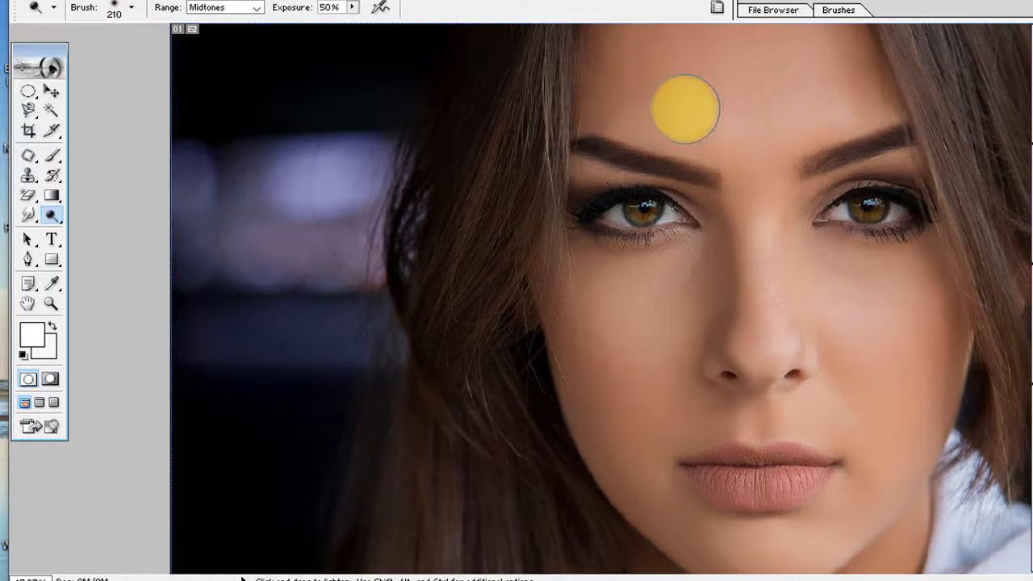
Lighten the woman's whole face, from forehead and nose to cheeks and chin, with repeated Dodge Tool strokes.
{"action": "mouse_move", "coordinate": [669, 107]}
{"action": "left_mouse_down"}
{"action": "mouse_move", "coordinate": [733, 231]}
{"action": "mouse_move", "coordinate": [701, 318]}
{"action": "mouse_move", "coordinate": [639, 420]}
{"action": "mouse_move", "coordinate": [708, 283]}
{"action": "mouse_move", "coordinate": [570, 305]}
{"action": "mouse_move", "coordinate": [617, 417]}
{"action": "mouse_move", "coordinate": [600, 322]}
{"action": "mouse_move", "coordinate": [605, 415]}
{"action": "mouse_move", "coordinate": [651, 460]}
{"action": "mouse_move", "coordinate": [682, 379]}
{"action": "mouse_move", "coordinate": [632, 492]}
{"action": "mouse_move", "coordinate": [678, 532]}
{"action": "mouse_move", "coordinate": [742, 543]}
{"action": "mouse_move", "coordinate": [669, 524]}
{"action": "left_mouse_up"}
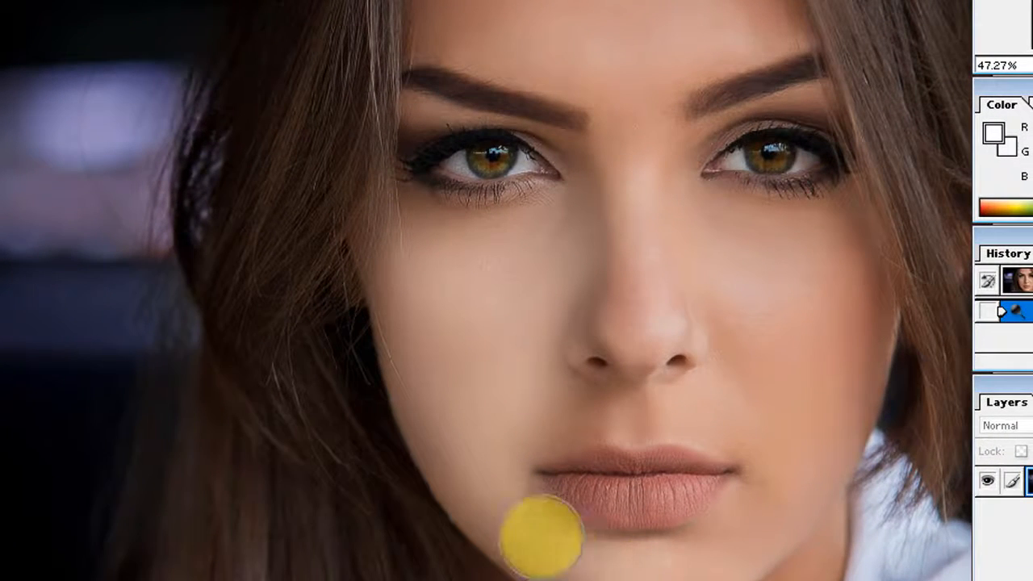
{"action": "mouse_move", "coordinate": [541, 536]}
{"action": "left_mouse_down"}
{"action": "mouse_move", "coordinate": [642, 555]}
{"action": "mouse_move", "coordinate": [786, 476]}
{"action": "mouse_move", "coordinate": [701, 559]}
{"action": "mouse_move", "coordinate": [669, 571]}
{"action": "mouse_move", "coordinate": [753, 523]}
{"action": "mouse_move", "coordinate": [839, 391]}
{"action": "mouse_move", "coordinate": [860, 286]}
{"action": "mouse_move", "coordinate": [786, 446]}
{"action": "mouse_move", "coordinate": [780, 422]}
{"action": "mouse_move", "coordinate": [709, 426]}
{"action": "mouse_move", "coordinate": [572, 408]}
{"action": "mouse_move", "coordinate": [741, 398]}
{"action": "mouse_move", "coordinate": [725, 303]}
{"action": "mouse_move", "coordinate": [683, 176]}
{"action": "mouse_move", "coordinate": [702, 260]}
{"action": "mouse_move", "coordinate": [758, 318]}
{"action": "mouse_move", "coordinate": [785, 313]}
{"action": "mouse_move", "coordinate": [734, 259]}
{"action": "mouse_move", "coordinate": [840, 247]}
{"action": "mouse_move", "coordinate": [893, 216]}
{"action": "mouse_move", "coordinate": [733, 258]}
{"action": "mouse_move", "coordinate": [742, 318]}
{"action": "mouse_move", "coordinate": [796, 347]}
{"action": "mouse_move", "coordinate": [853, 282]}
{"action": "mouse_move", "coordinate": [731, 319]}
{"action": "mouse_move", "coordinate": [644, 220]}
{"action": "mouse_move", "coordinate": [633, 129]}
{"action": "mouse_move", "coordinate": [627, 352]}
{"action": "mouse_move", "coordinate": [716, 347]}
{"action": "mouse_move", "coordinate": [672, 317]}
{"action": "mouse_move", "coordinate": [628, 16]}
{"action": "mouse_move", "coordinate": [624, 116]}
{"action": "mouse_move", "coordinate": [654, 67]}
{"action": "mouse_move", "coordinate": [764, 20]}
{"action": "mouse_move", "coordinate": [629, 38]}
{"action": "mouse_move", "coordinate": [444, 24]}
{"action": "mouse_move", "coordinate": [569, 58]}
{"action": "mouse_move", "coordinate": [603, 81]}
{"action": "mouse_move", "coordinate": [404, 30]}
{"action": "mouse_move", "coordinate": [738, 47]}
{"action": "mouse_move", "coordinate": [669, 80]}
{"action": "mouse_move", "coordinate": [775, 12]}
{"action": "mouse_move", "coordinate": [690, 0]}
{"action": "mouse_move", "coordinate": [722, 19]}
{"action": "mouse_move", "coordinate": [659, 126]}
{"action": "mouse_move", "coordinate": [664, 230]}
{"action": "mouse_move", "coordinate": [700, 289]}
{"action": "mouse_move", "coordinate": [732, 392]}
{"action": "mouse_move", "coordinate": [503, 429]}
{"action": "mouse_move", "coordinate": [657, 410]}
{"action": "mouse_move", "coordinate": [775, 488]}
{"action": "mouse_move", "coordinate": [512, 521]}
{"action": "mouse_move", "coordinate": [733, 547]}
{"action": "mouse_move", "coordinate": [852, 397]}
{"action": "mouse_move", "coordinate": [795, 444]}
{"action": "mouse_move", "coordinate": [740, 261]}
{"action": "mouse_move", "coordinate": [871, 214]}
{"action": "mouse_move", "coordinate": [576, 211]}
{"action": "mouse_move", "coordinate": [476, 360]}
{"action": "mouse_move", "coordinate": [584, 341]}
{"action": "left_mouse_up"}
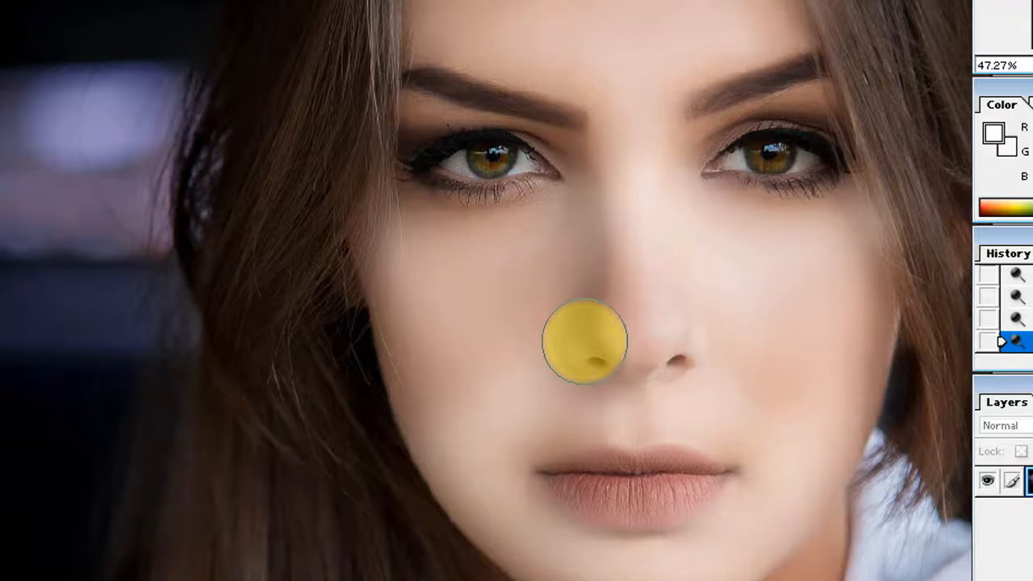
{"action": "mouse_move", "coordinate": [595, 334]}
{"action": "left_mouse_down"}
{"action": "mouse_move", "coordinate": [703, 497]}
{"action": "mouse_move", "coordinate": [689, 426]}
{"action": "mouse_move", "coordinate": [611, 304]}
{"action": "mouse_move", "coordinate": [595, 244]}
{"action": "left_mouse_up"}
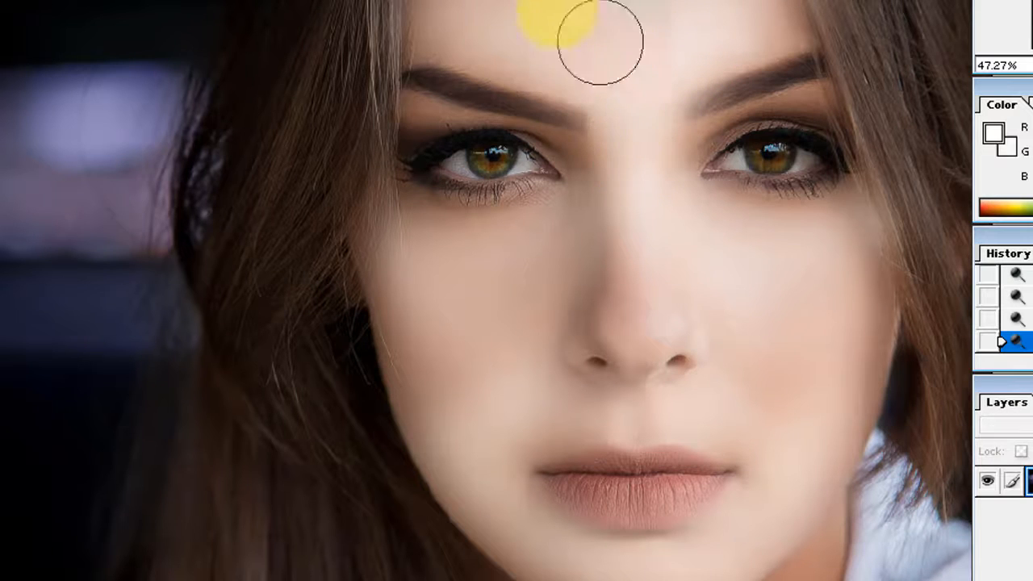
{"action": "mouse_move", "coordinate": [319, 321]}
{"action": "left_mouse_down"}
{"action": "mouse_move", "coordinate": [509, 277]}
{"action": "mouse_move", "coordinate": [476, 369]}
{"action": "mouse_move", "coordinate": [494, 405]}
{"action": "mouse_move", "coordinate": [589, 330]}
{"action": "mouse_move", "coordinate": [747, 385]}
{"action": "mouse_move", "coordinate": [657, 467]}
{"action": "mouse_move", "coordinate": [757, 534]}
{"action": "mouse_move", "coordinate": [785, 468]}
{"action": "mouse_move", "coordinate": [653, 69]}
{"action": "mouse_move", "coordinate": [315, 247]}
{"action": "mouse_move", "coordinate": [332, 351]}
{"action": "mouse_move", "coordinate": [427, 296]}
{"action": "left_mouse_up"}
{"action": "mouse_move", "coordinate": [613, 142]}
{"action": "left_mouse_down"}
{"action": "mouse_move", "coordinate": [629, 380]}
{"action": "mouse_move", "coordinate": [553, 560]}
{"action": "mouse_move", "coordinate": [556, 200]}
{"action": "mouse_move", "coordinate": [460, 254]}
{"action": "mouse_move", "coordinate": [673, 175]}
{"action": "left_mouse_up"}
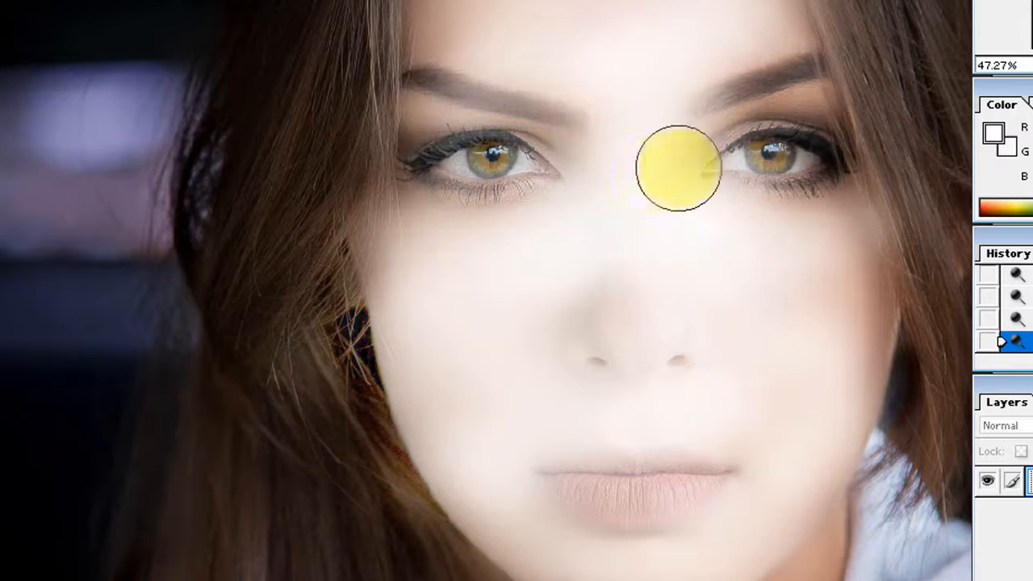
Undo the Dodge Tool strokes and revert the portrait to its opened state.
{"action": "key", "text": "ctrl+alt+z"}
{"action": "key", "text": "ctrl+alt+z"}
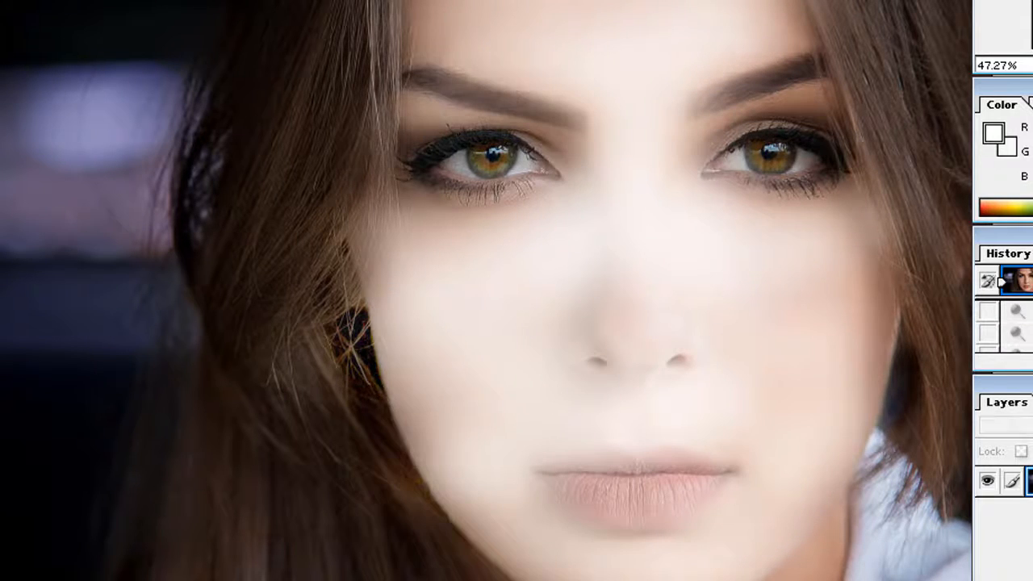
{"action": "left_click", "coordinate": [1015, 279]}
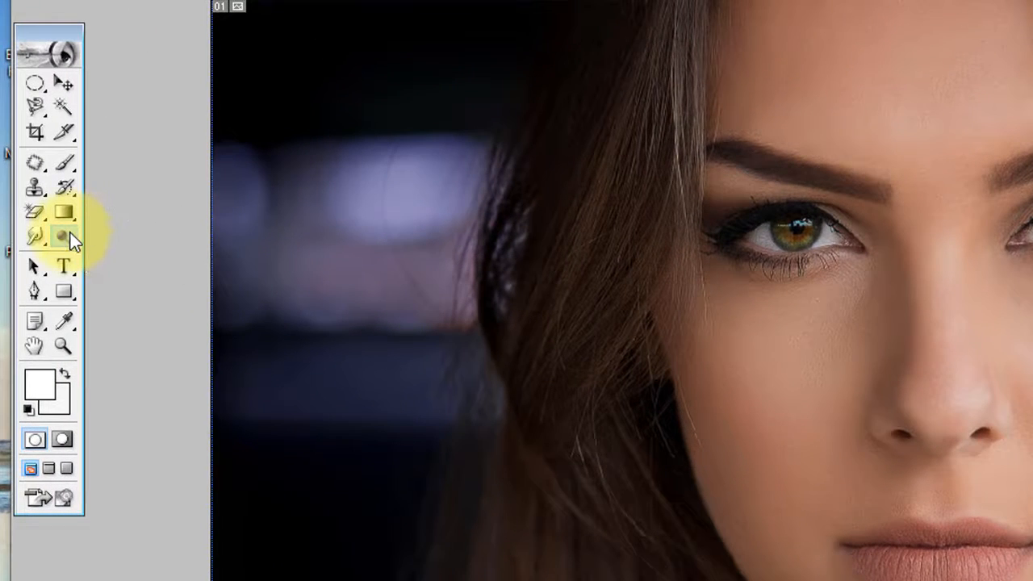
Darken the woman's cheek beside the loose hair with the Burn Tool.
{"action": "left_click_drag", "start_coordinate": [69, 234], "coordinate": [134, 261]}
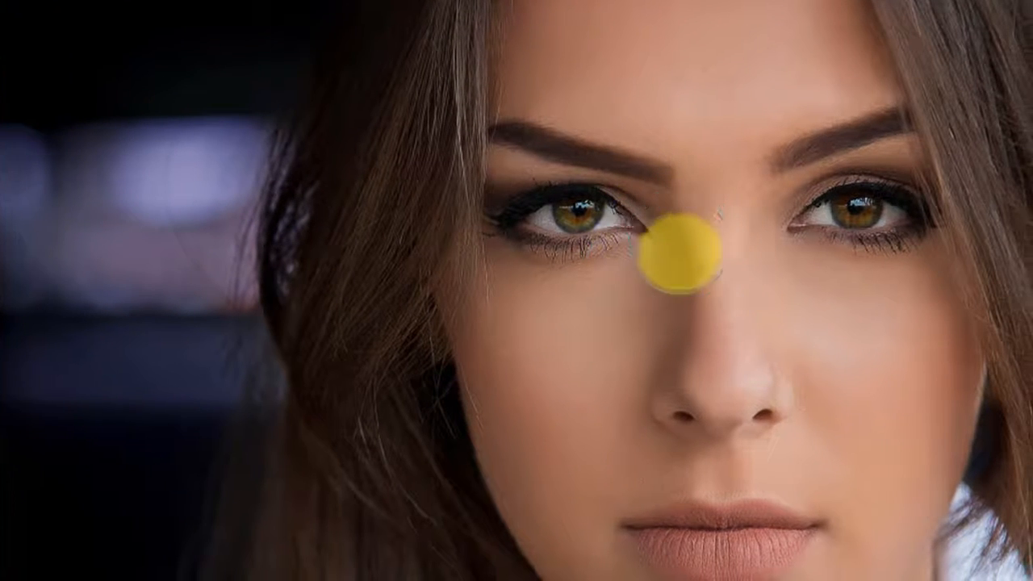
{"action": "mouse_move", "coordinate": [521, 338]}
{"action": "left_mouse_down"}
{"action": "mouse_move", "coordinate": [652, 301]}
{"action": "mouse_move", "coordinate": [499, 331]}
{"action": "mouse_move", "coordinate": [482, 349]}
{"action": "mouse_move", "coordinate": [511, 451]}
{"action": "mouse_move", "coordinate": [532, 434]}
{"action": "mouse_move", "coordinate": [577, 423]}
{"action": "mouse_move", "coordinate": [588, 448]}
{"action": "mouse_move", "coordinate": [557, 386]}
{"action": "mouse_move", "coordinate": [574, 449]}
{"action": "left_mouse_up"}
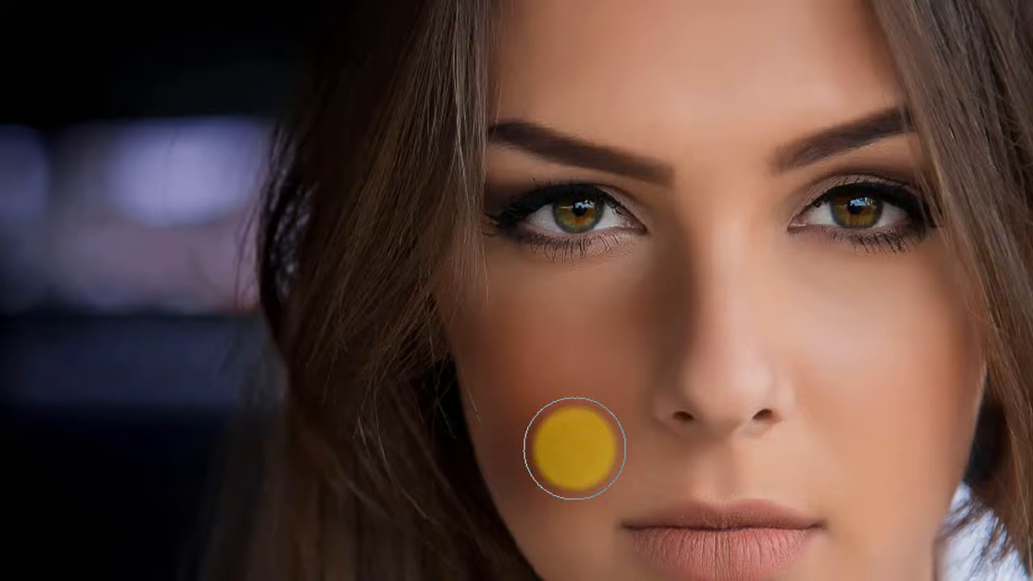